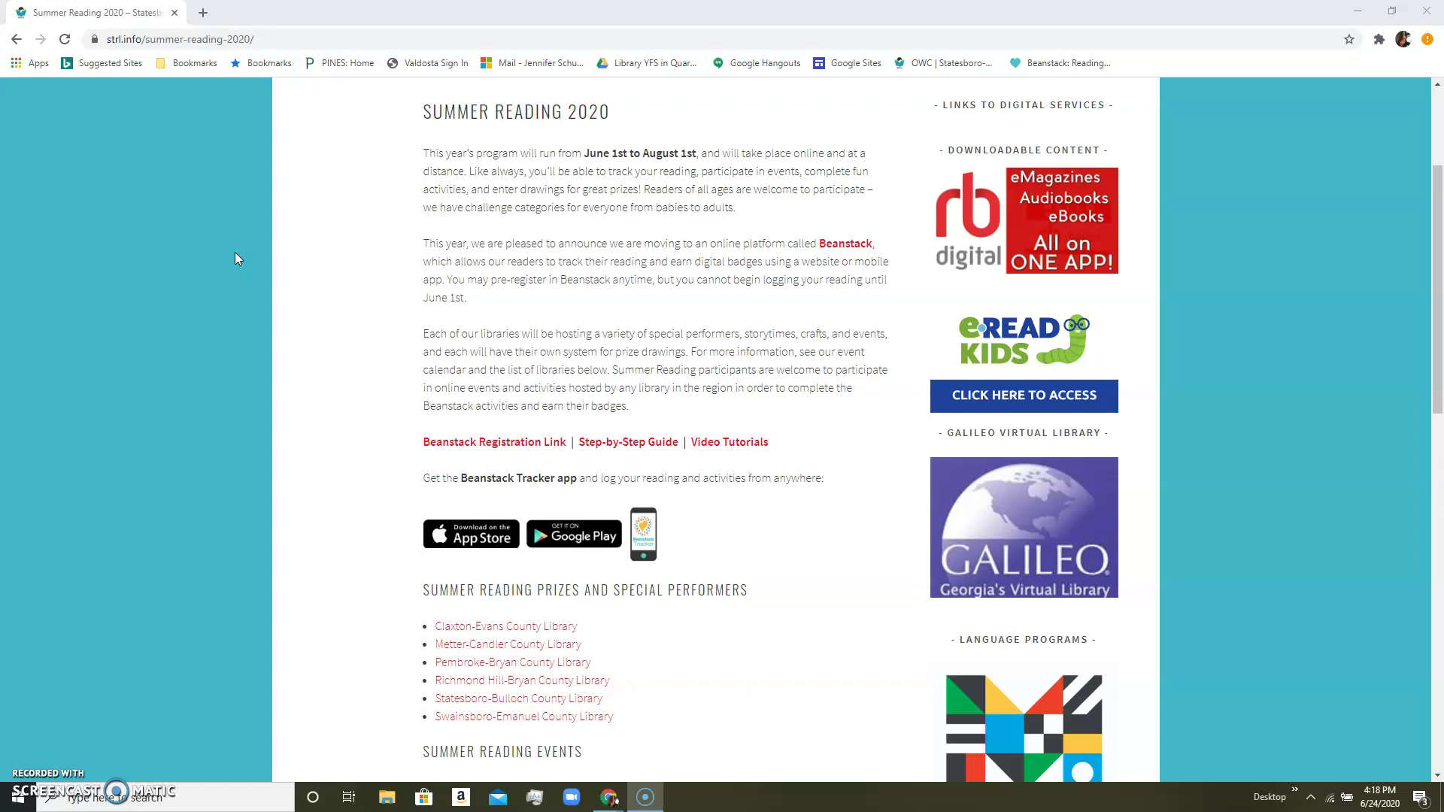
Reload the Summer Reading 2020 page and scroll through it to find the Beanstack Registration Link.
scroll(236, 258, "up", 3)
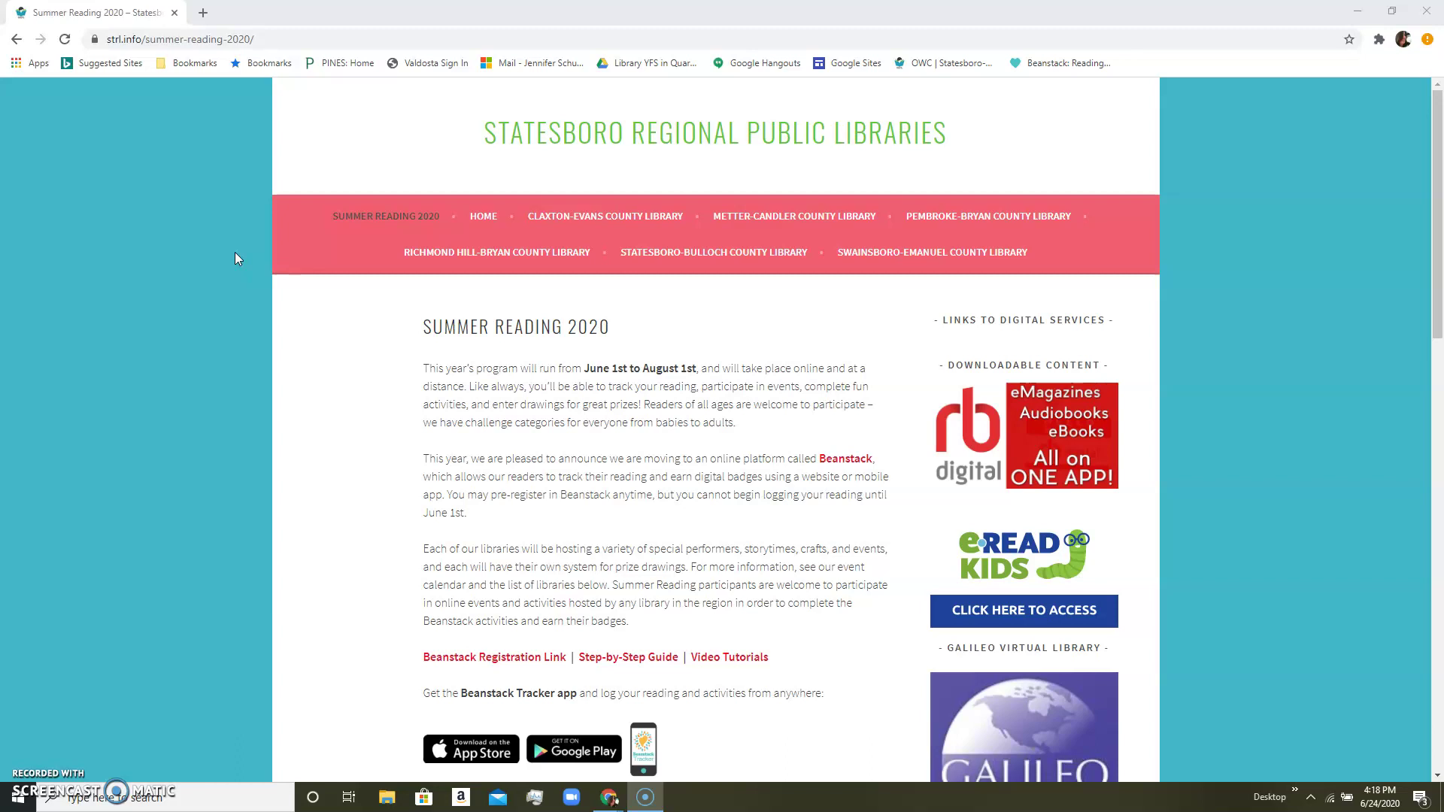
left_click(138, 42)
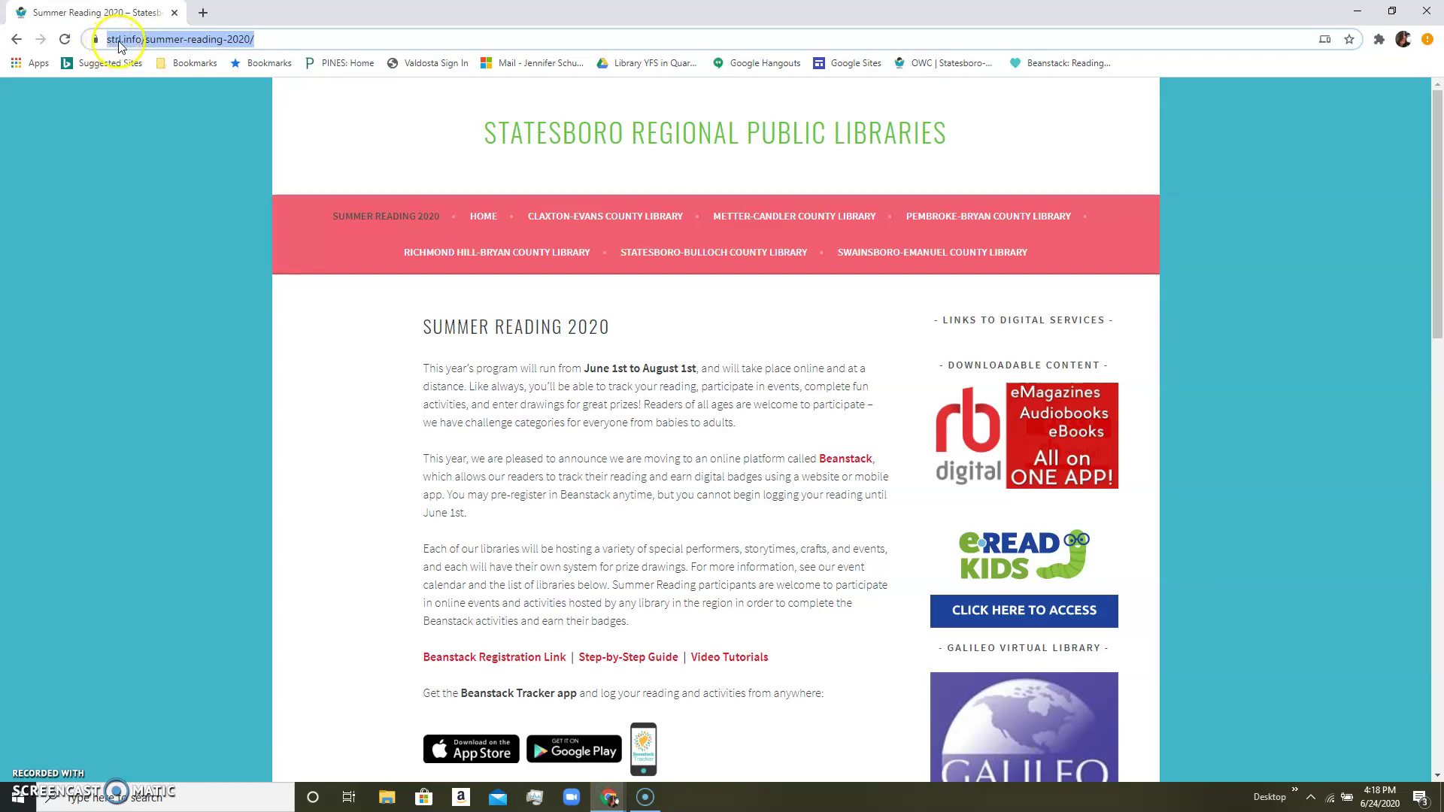
left_click(152, 40)
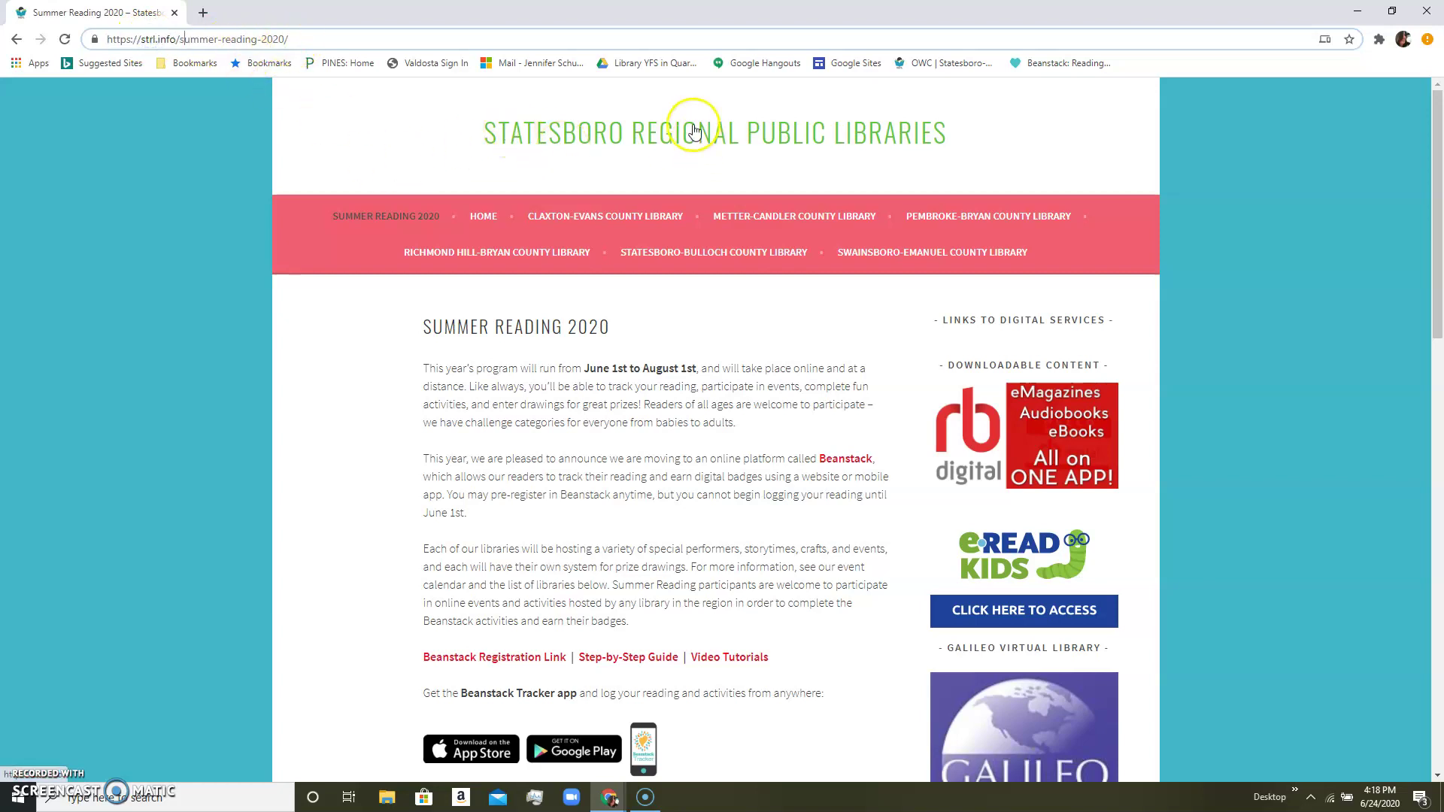
left_click(386, 216)
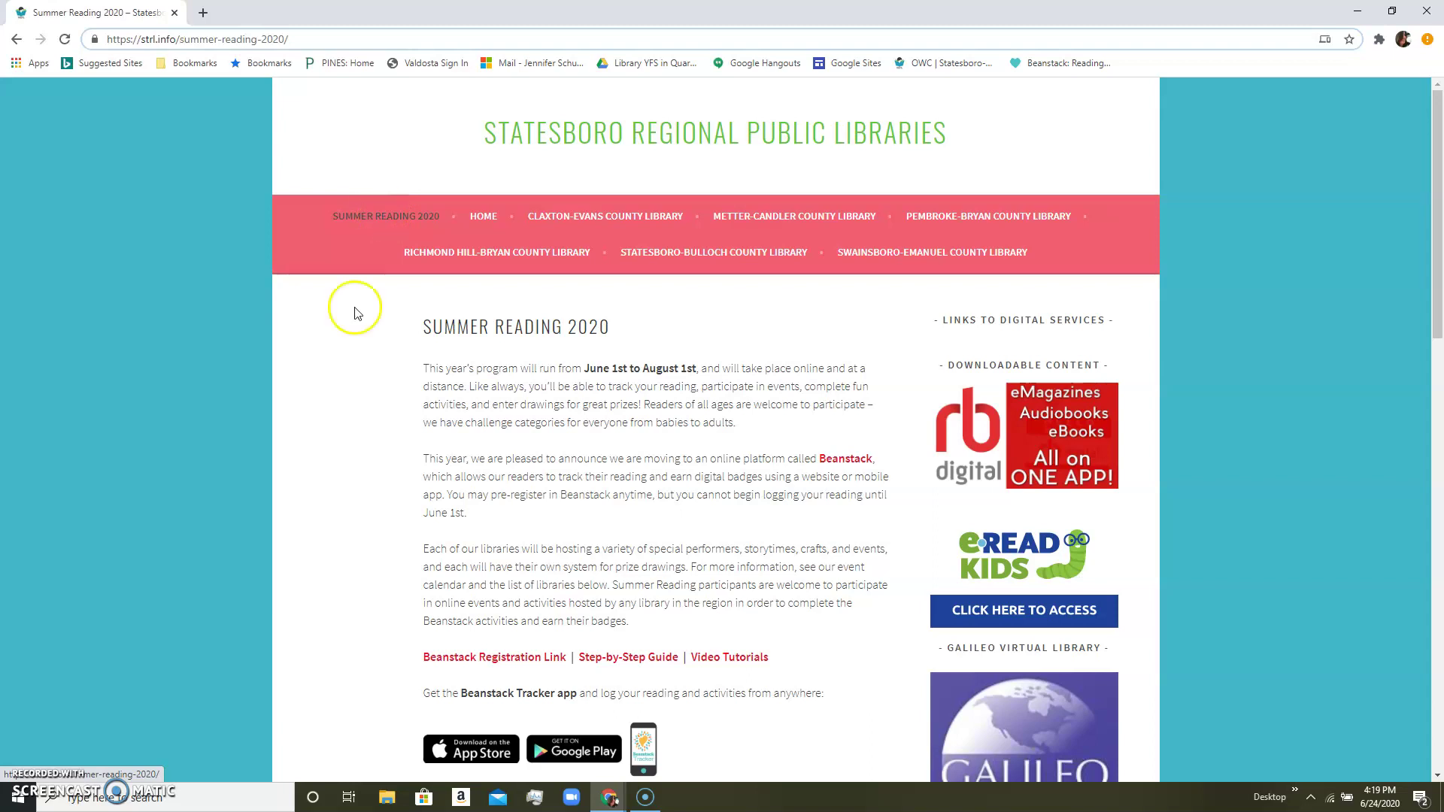
scroll(358, 378, "down", 2)
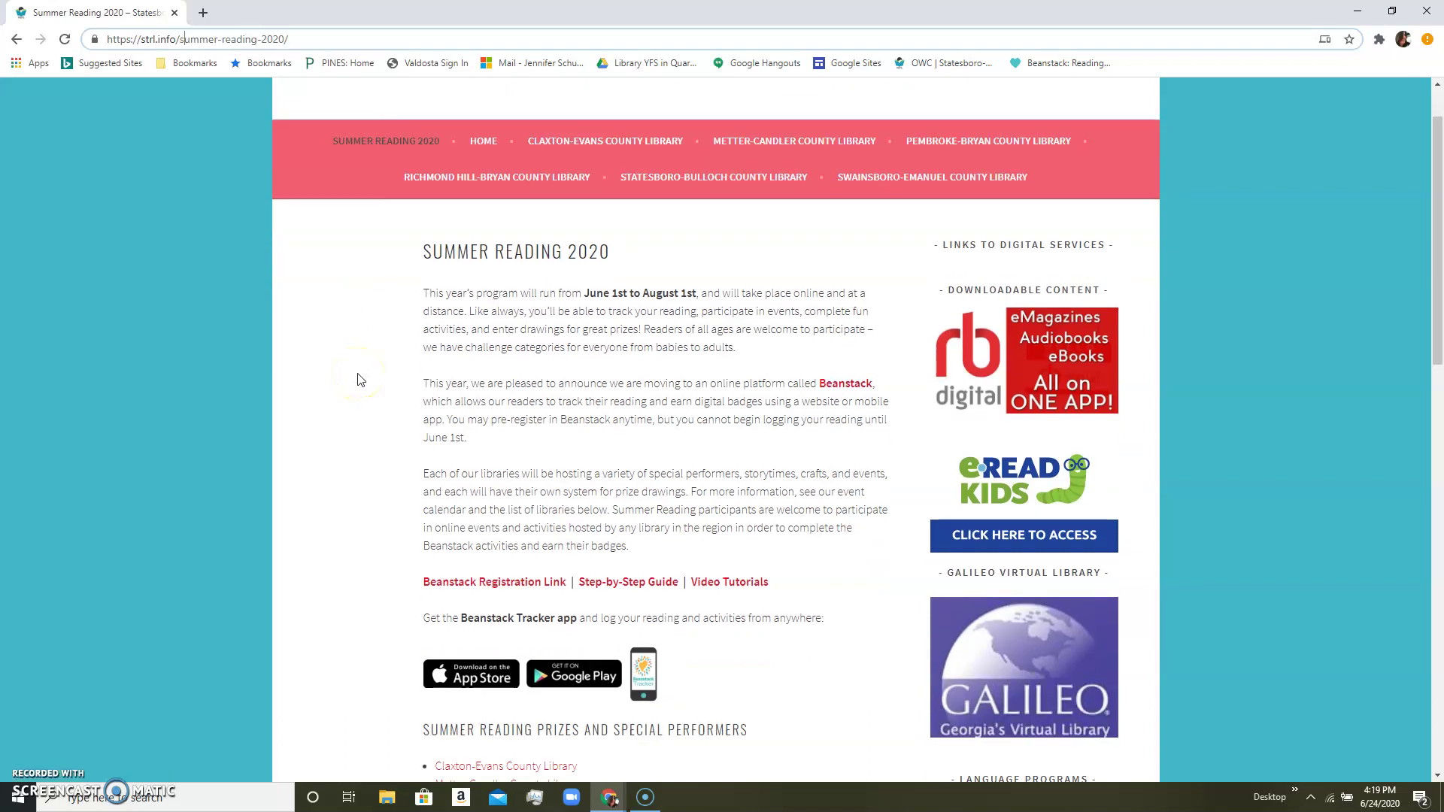
scroll(358, 379, "down", 2)
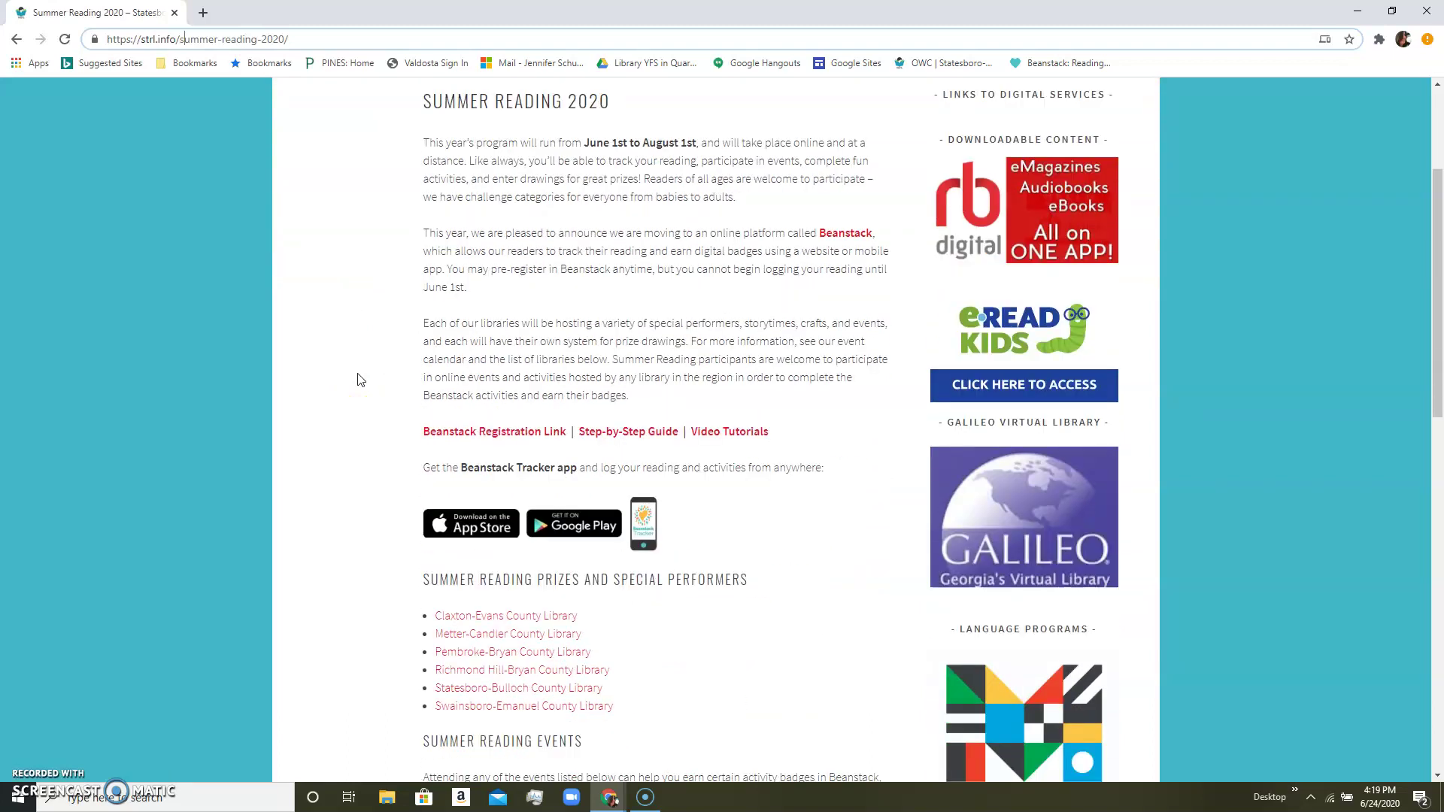
scroll(358, 379, "down", 4)
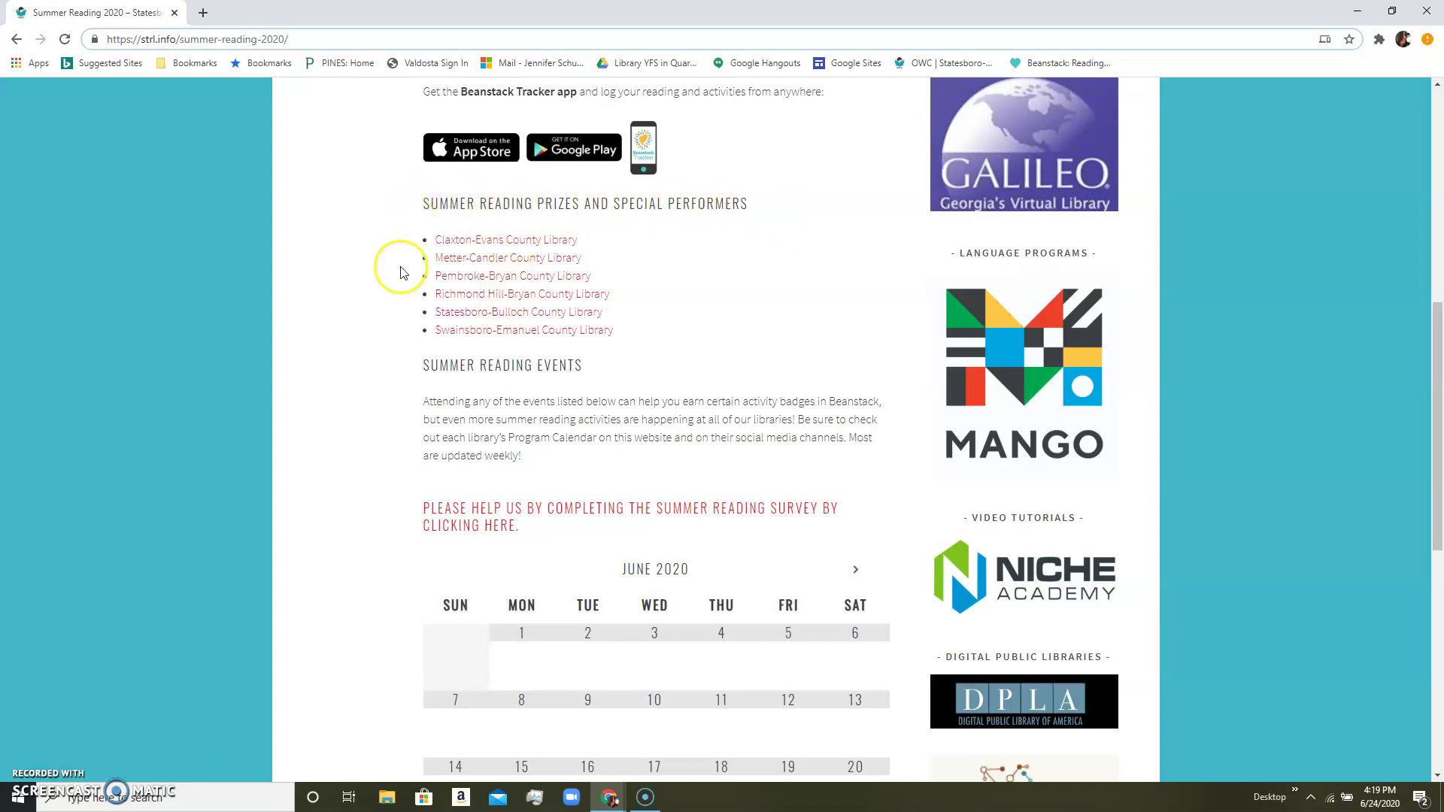
scroll(399, 270, "down", 3)
scroll(401, 272, "down", 5)
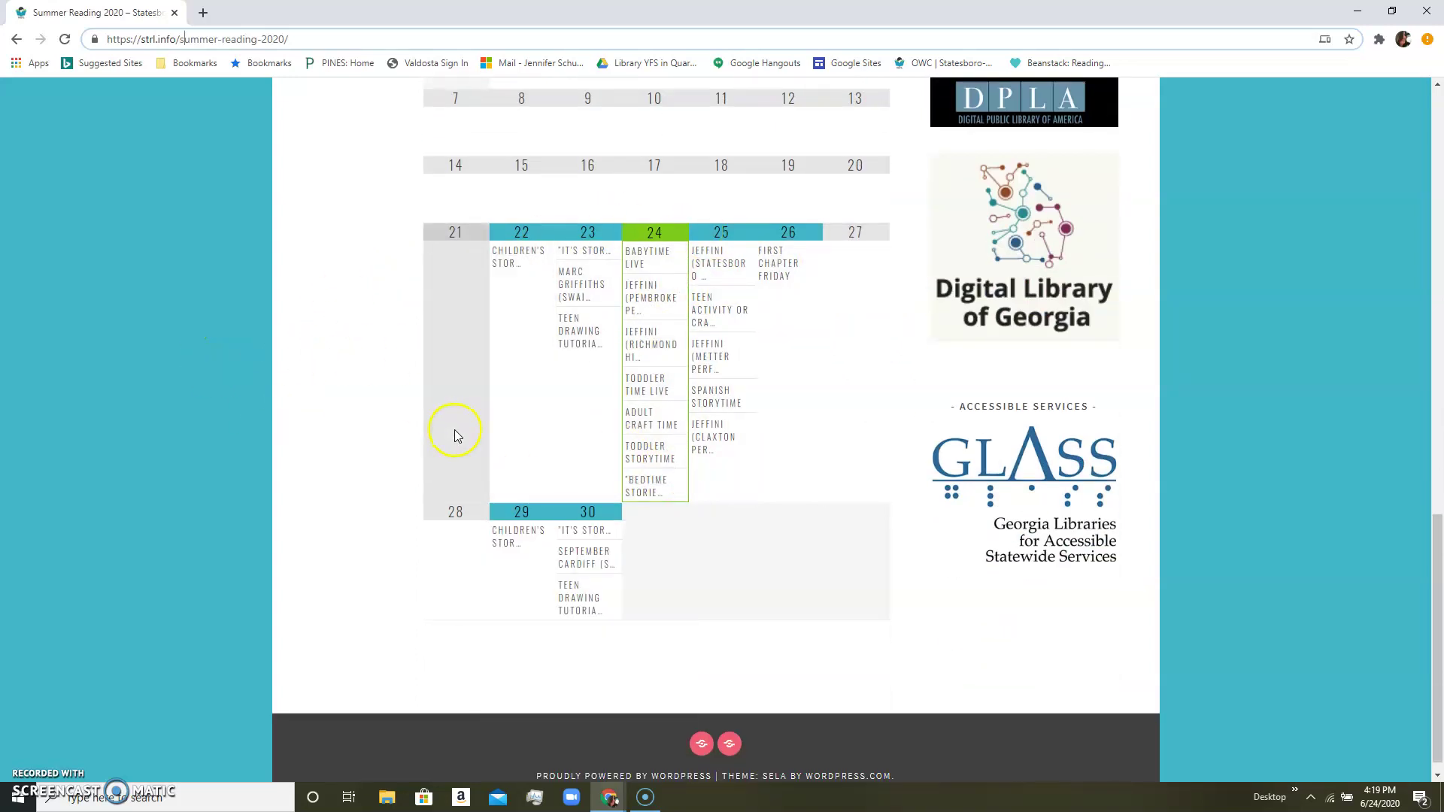
scroll(378, 365, "up", 7)
scroll(378, 366, "up", 9)
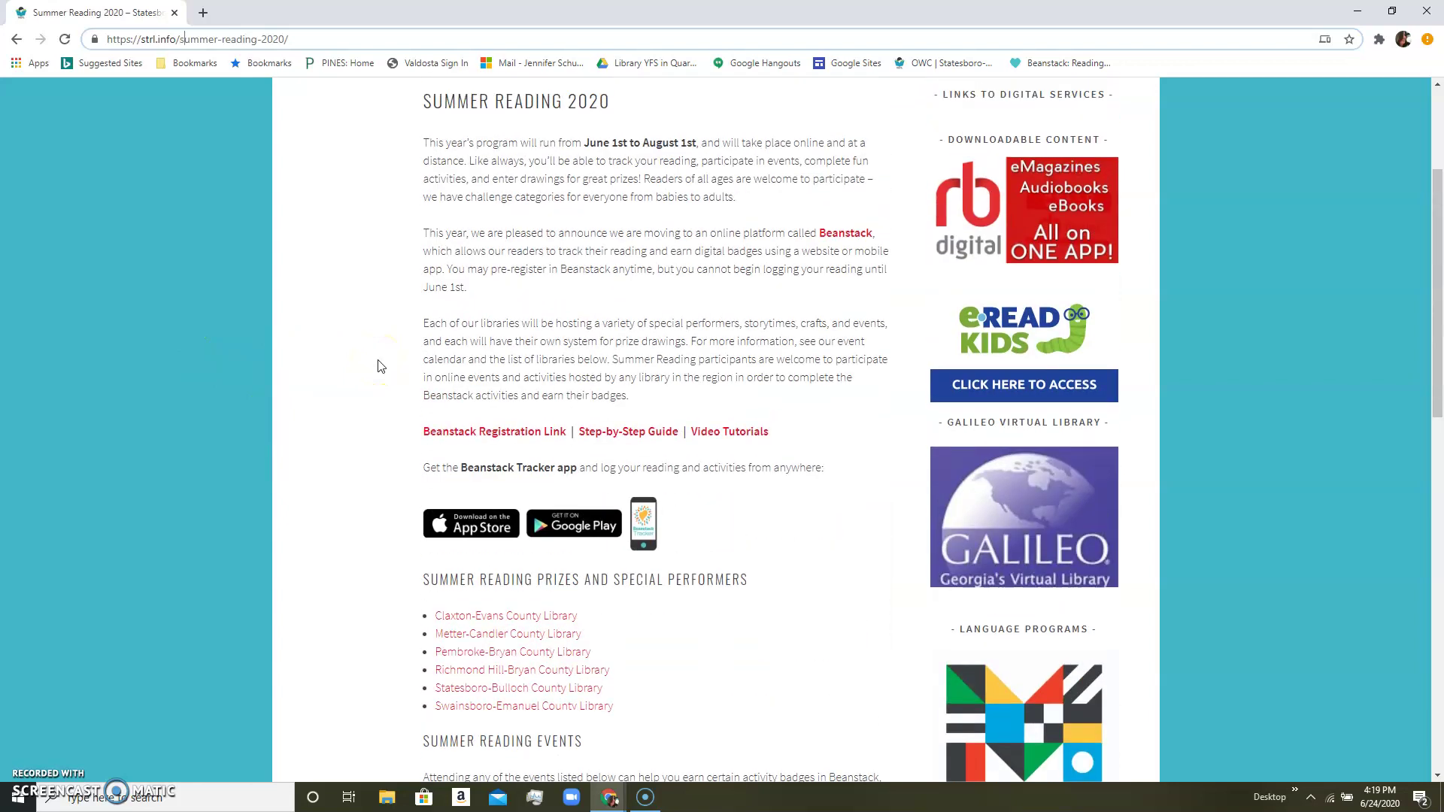
scroll(378, 366, "down", 1)
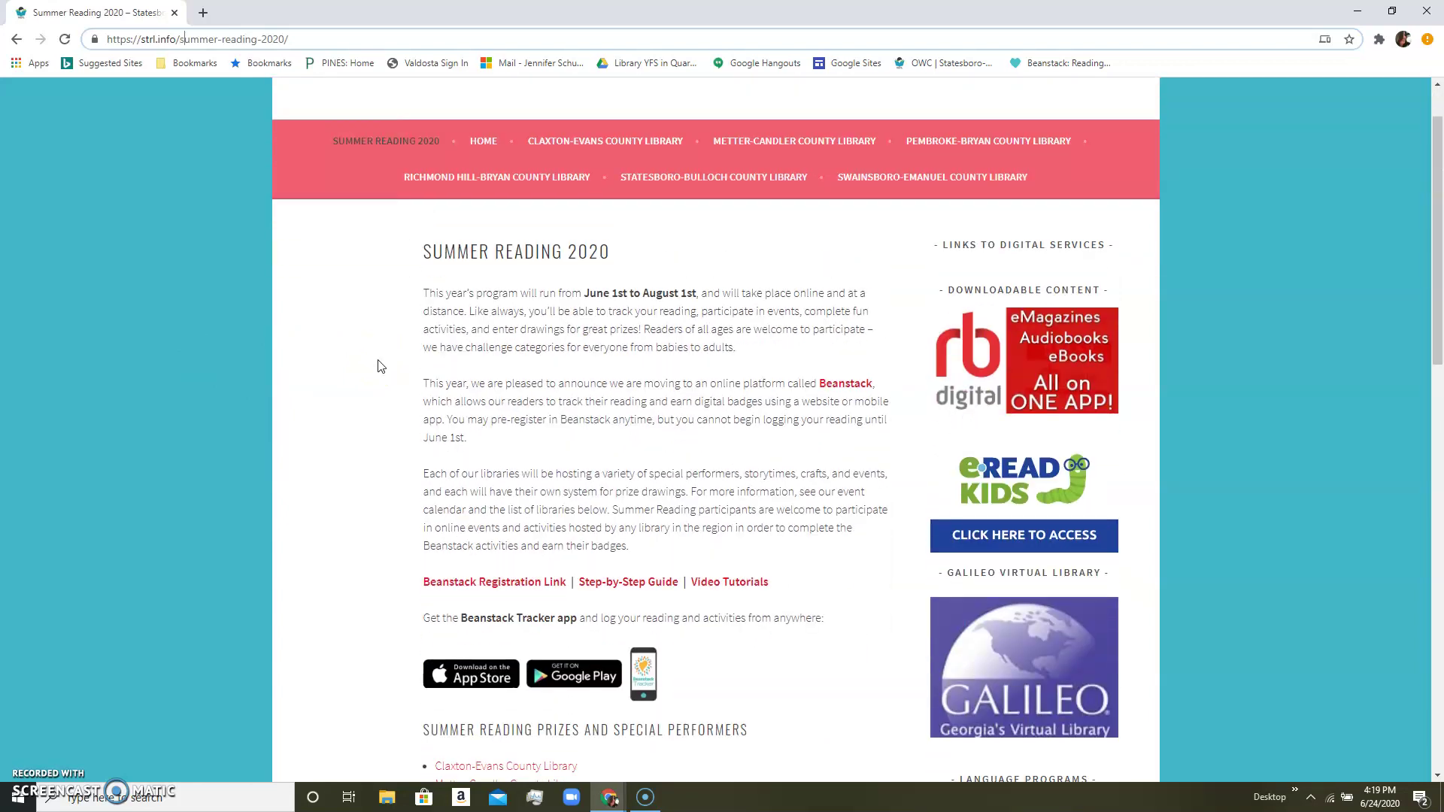
scroll(378, 366, "down", 3)
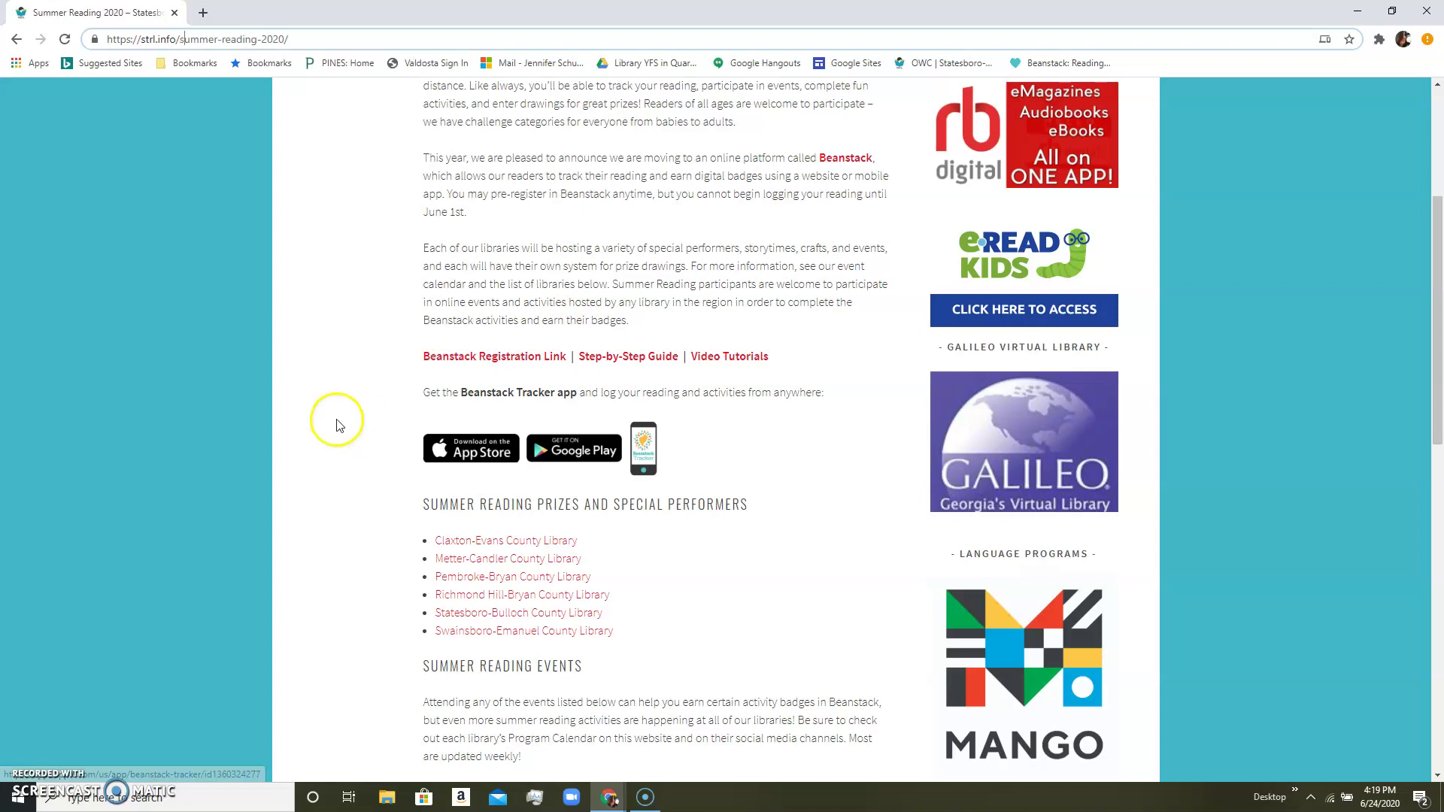
scroll(335, 436, "up", 1)
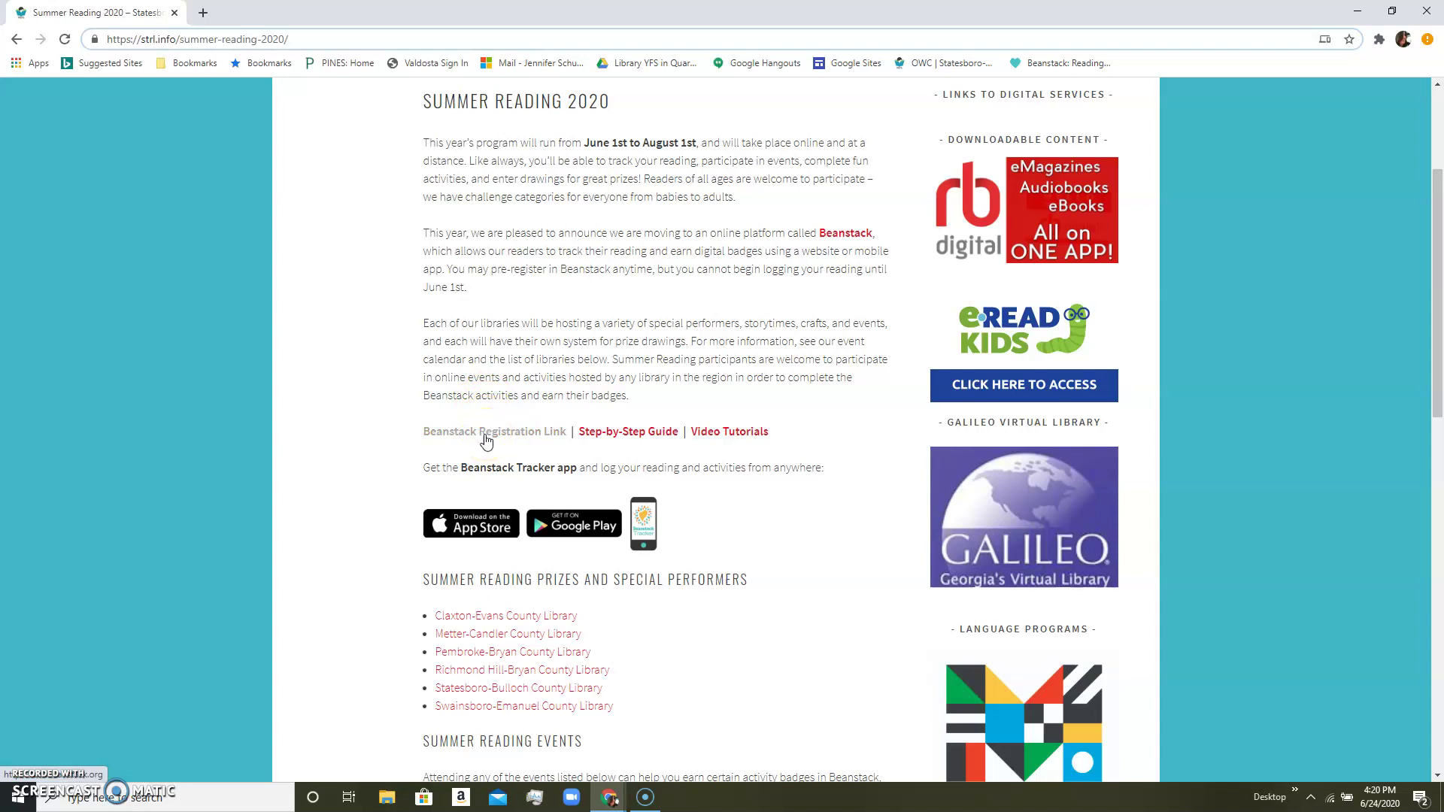
Open the Beanstack registration page in a new tab and start registering an individual or family.
left_click(485, 434)
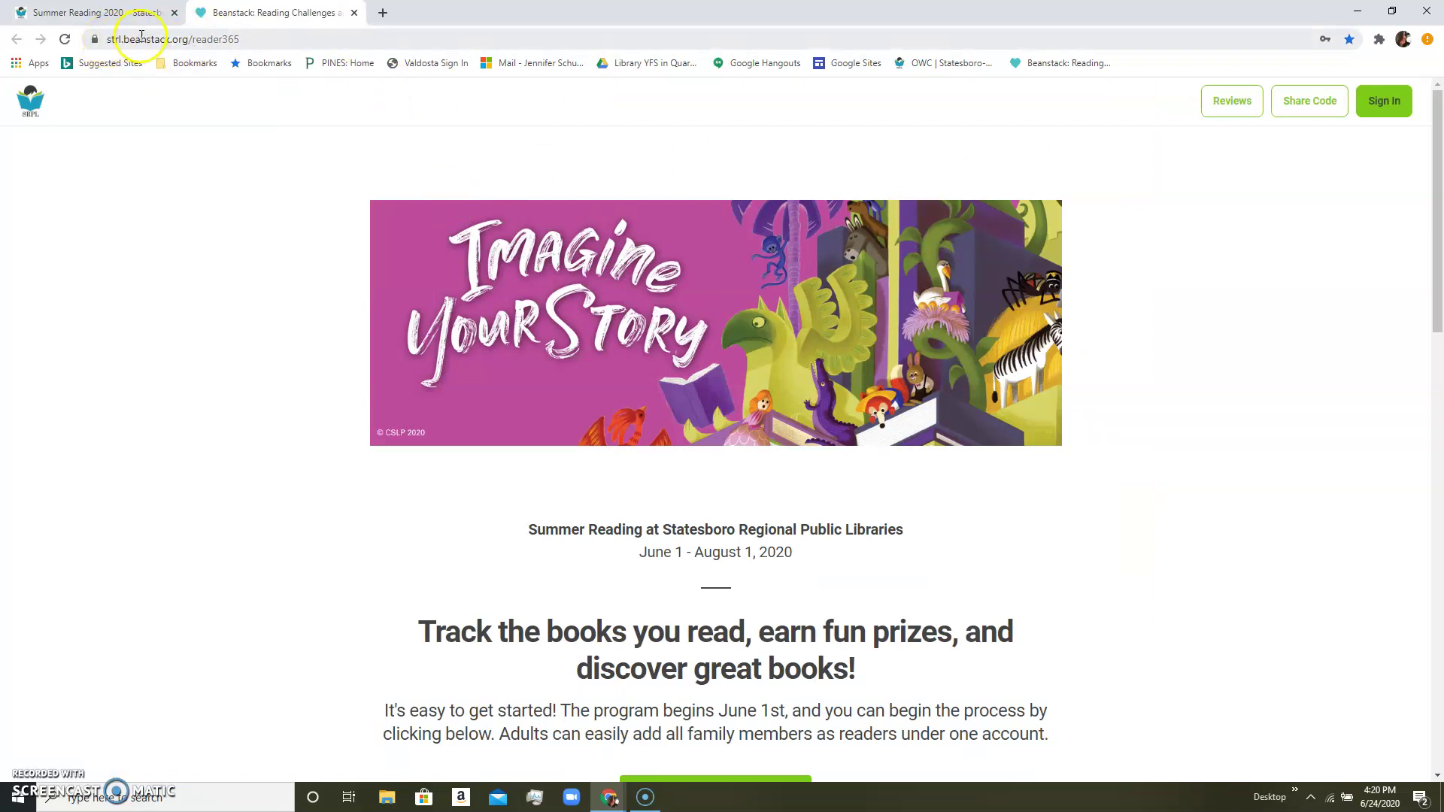
left_click_drag(107, 39, 189, 40)
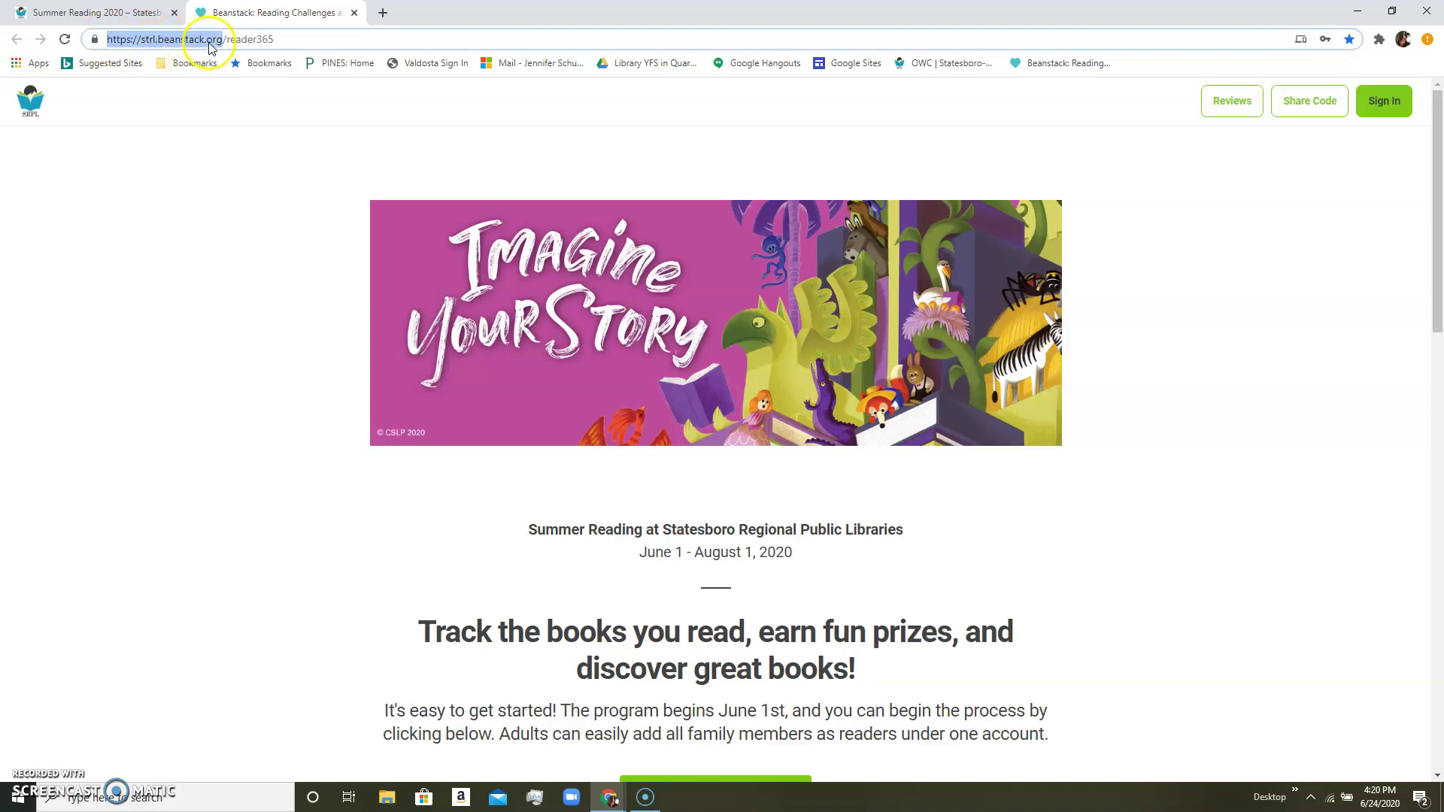
left_click(299, 354)
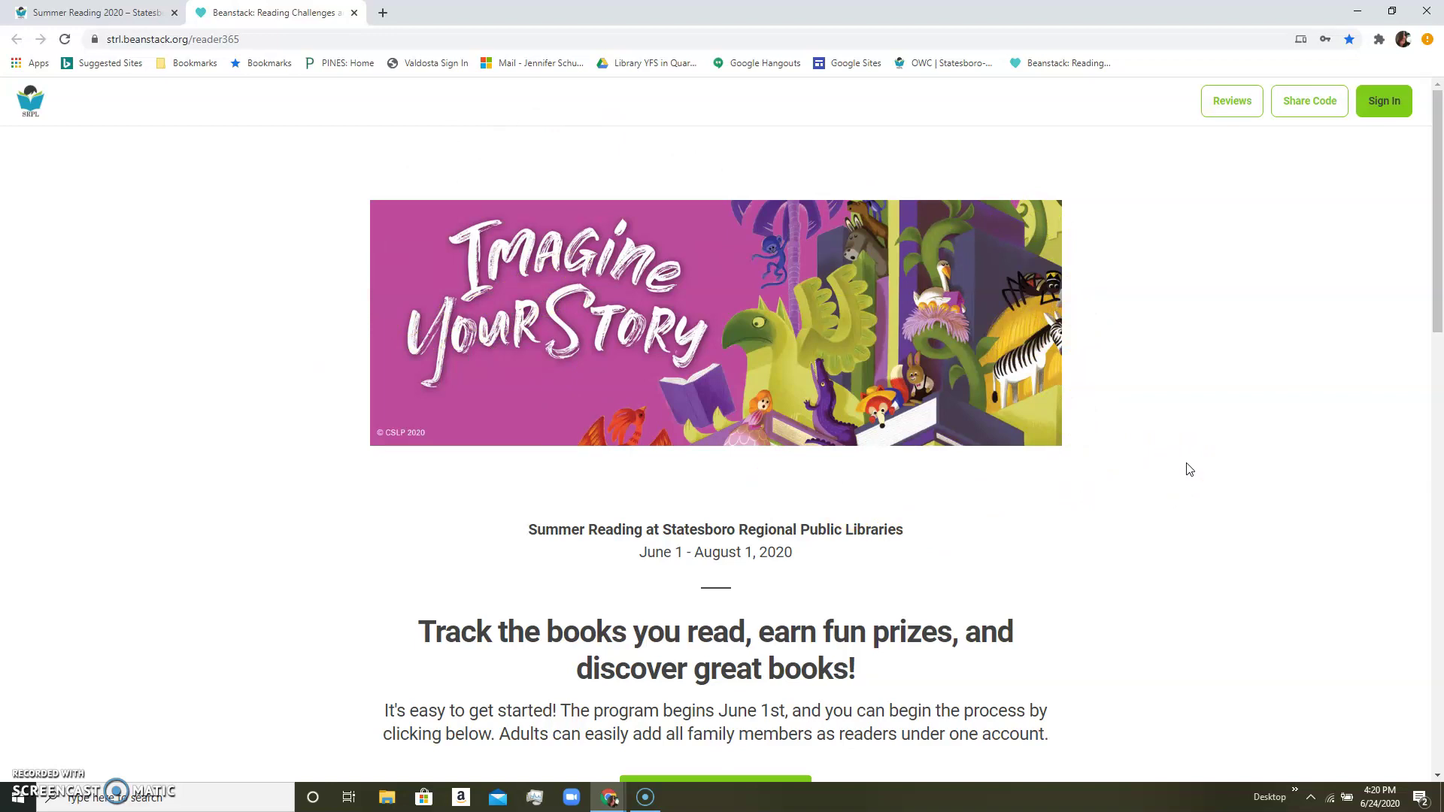
scroll(1189, 470, "down", 3)
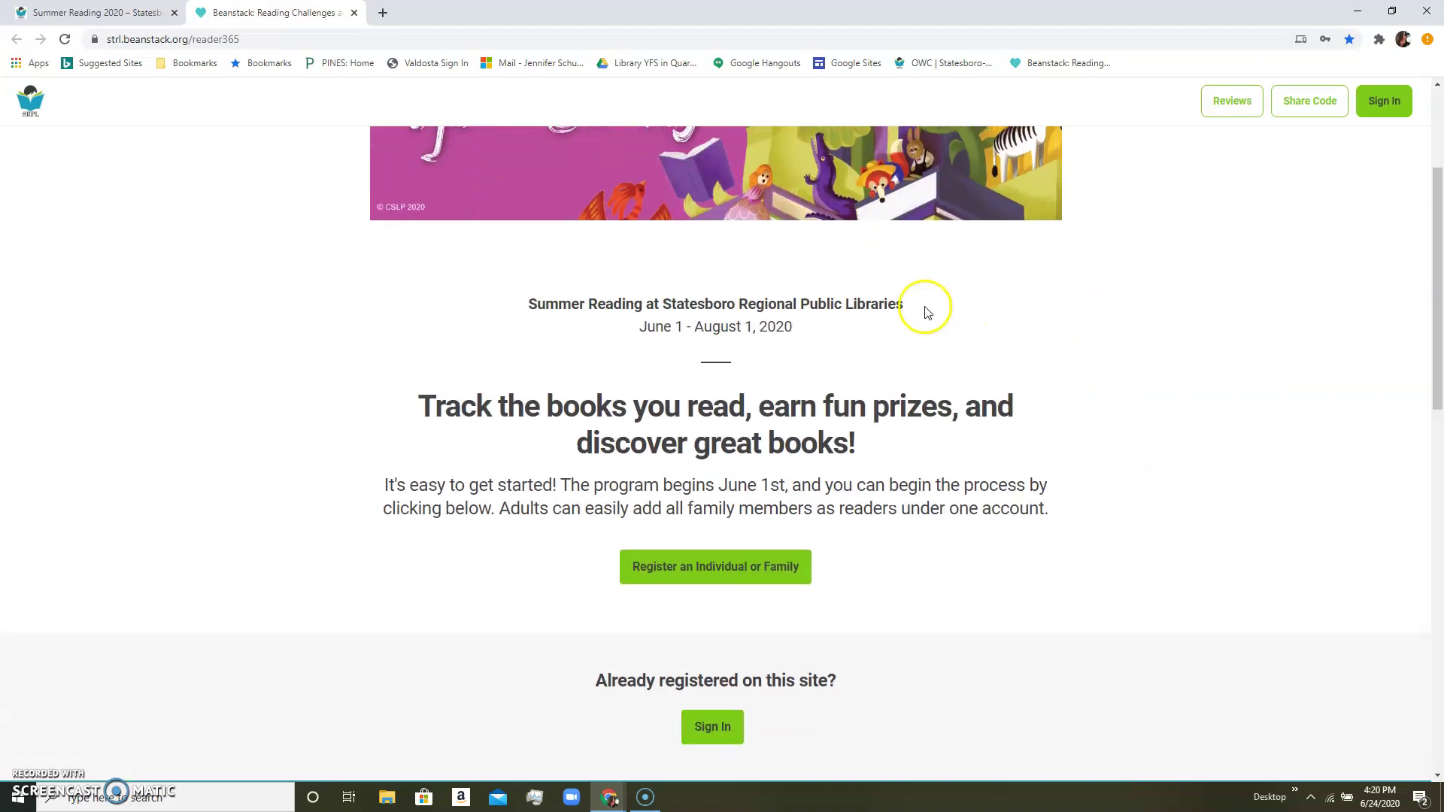
scroll(1068, 456, "down", 1)
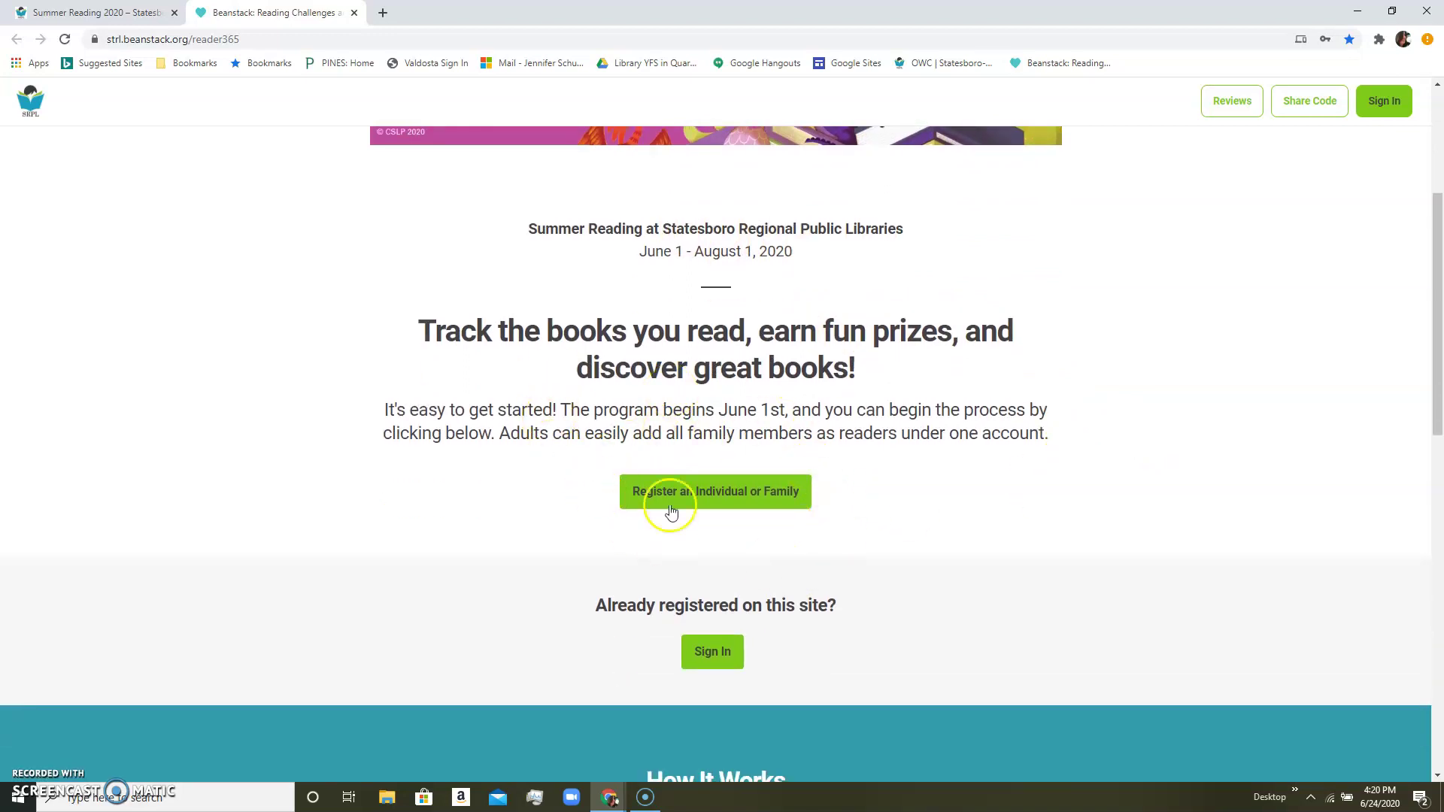
left_click(701, 497)
Choose Register an Individual or Family, then 'I am an adult registering a child.'.
left_click(702, 497)
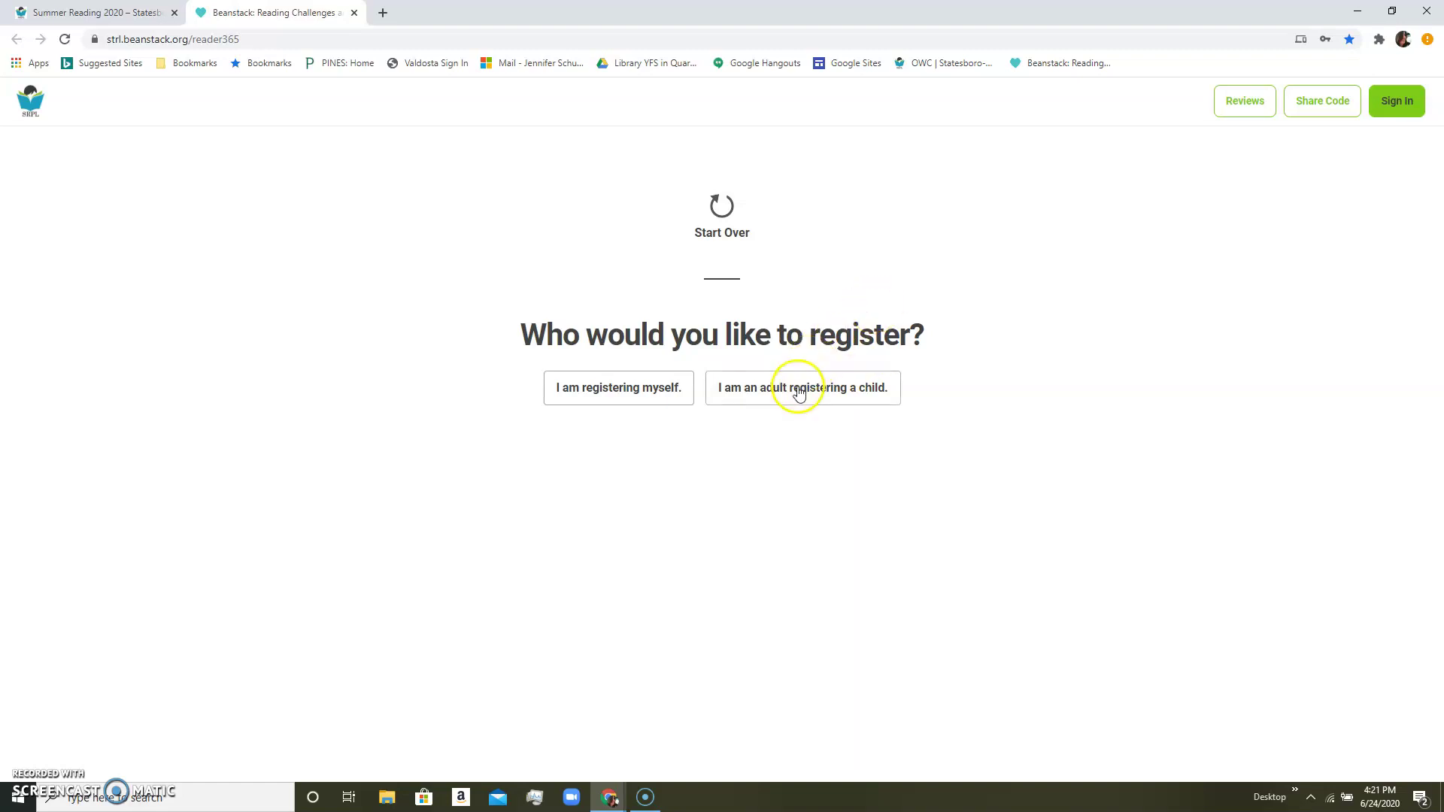
left_click(799, 391)
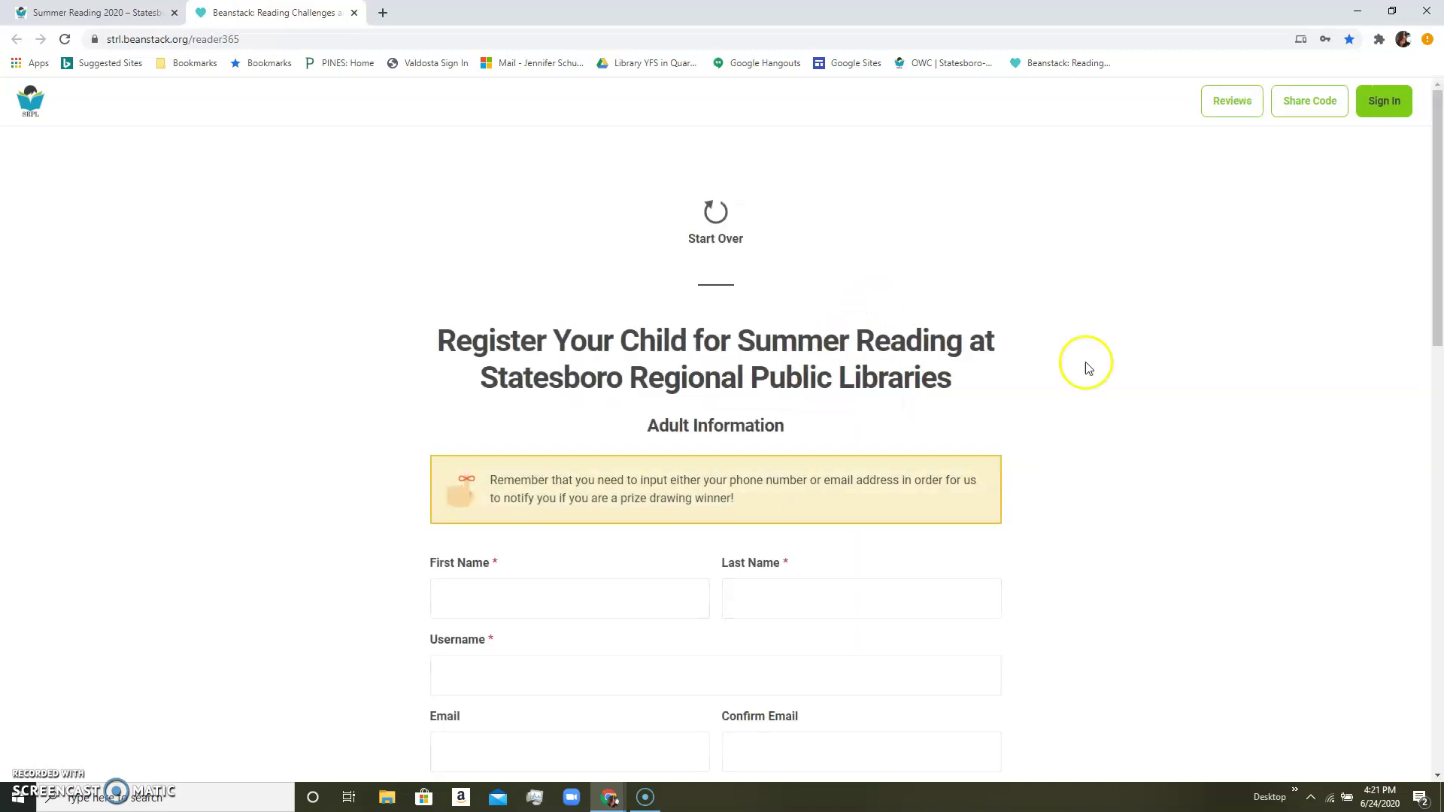
scroll(1098, 384, "down", 2)
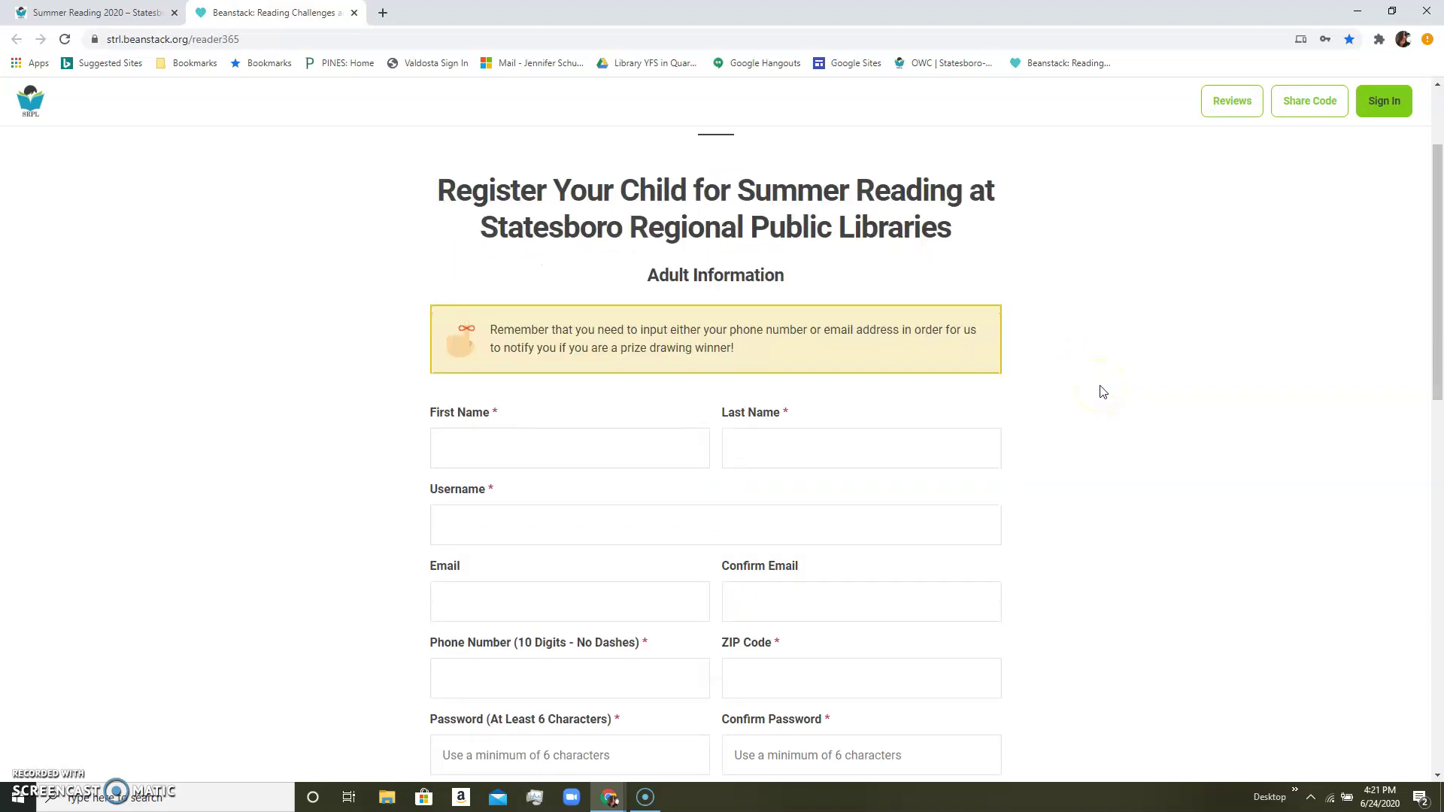
scroll(1102, 391, "down", 1)
scroll(1102, 392, "up", 1)
left_click(680, 275)
scroll(370, 515, "down", 1)
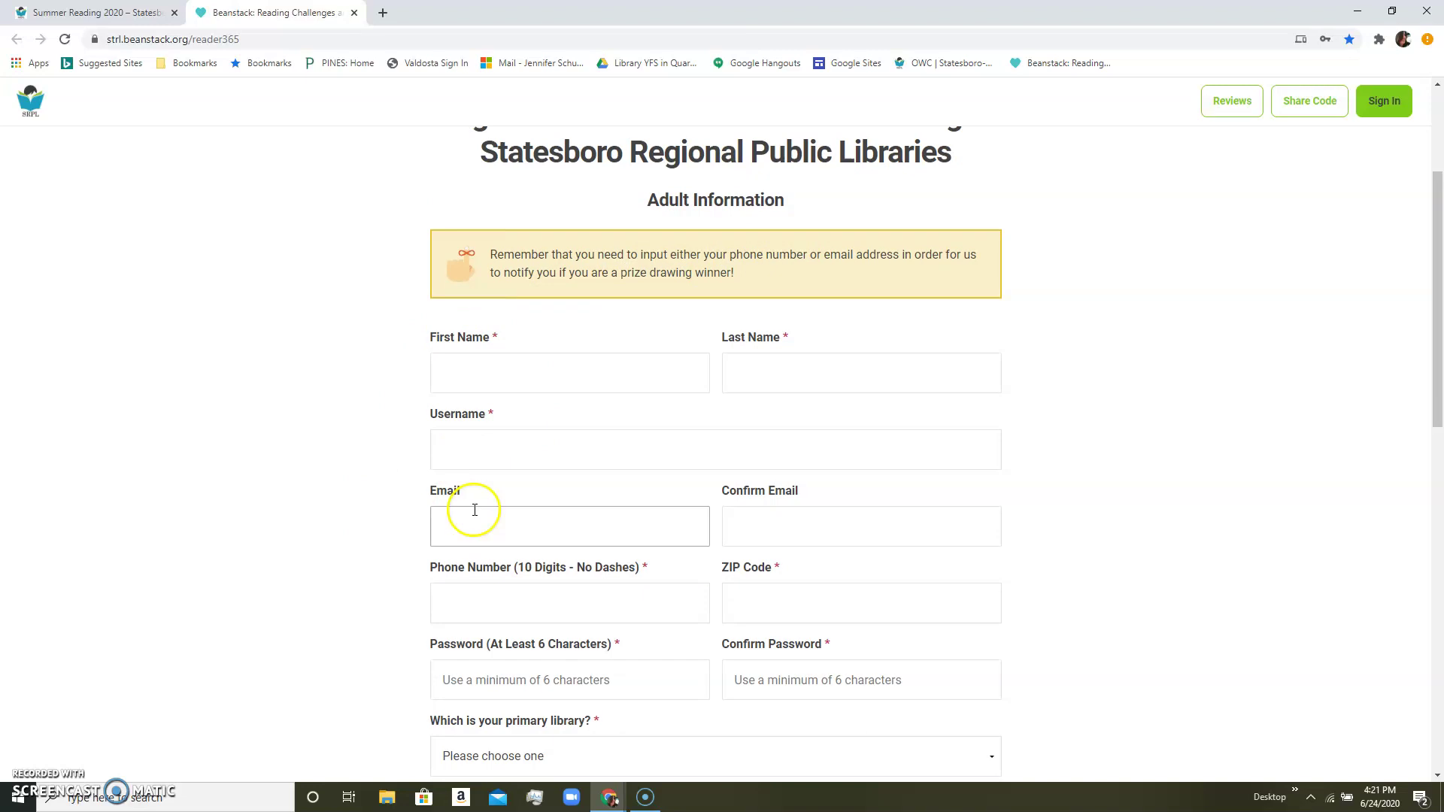
scroll(382, 512, "down", 2)
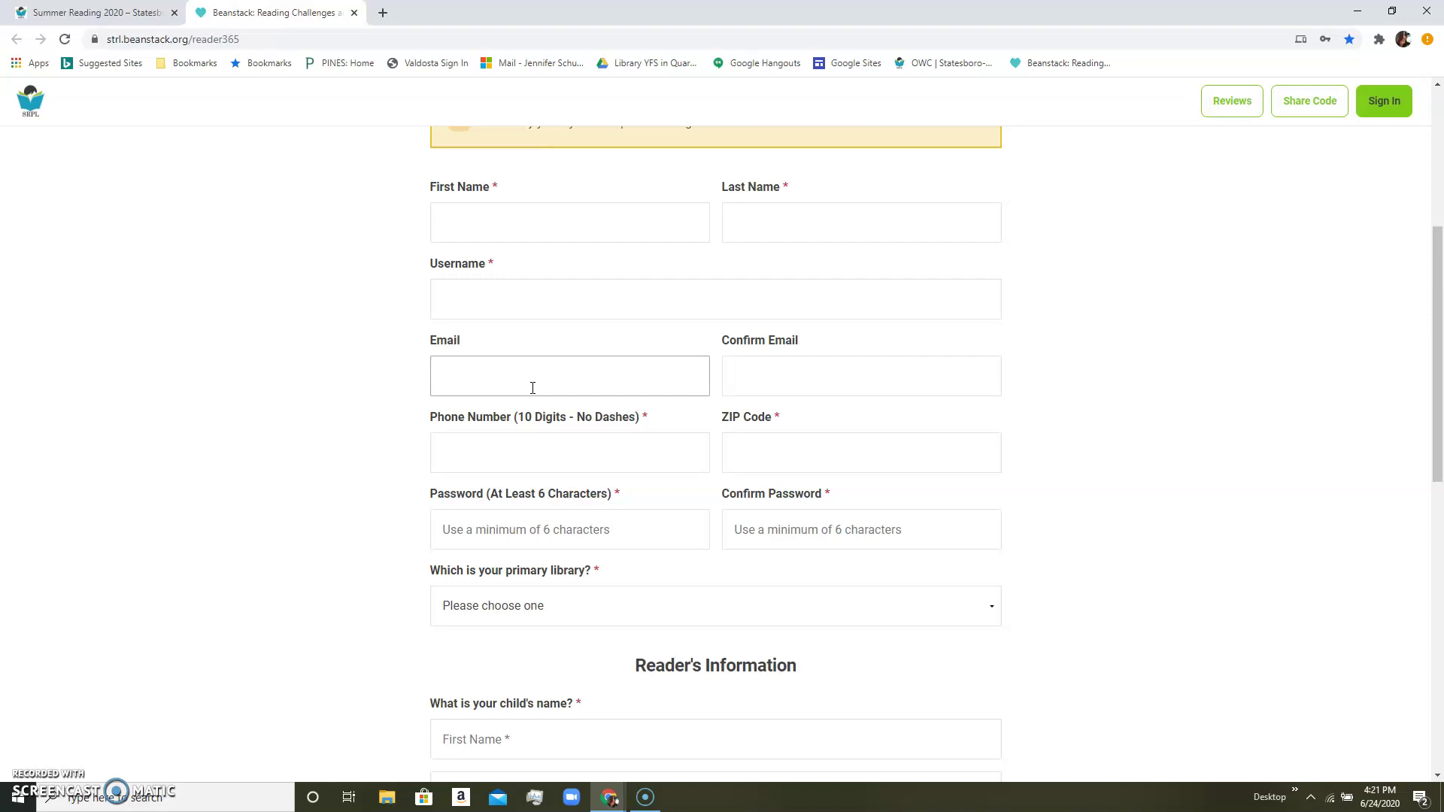
left_click(490, 375)
left_click(477, 376)
left_click(416, 399)
left_click(468, 376)
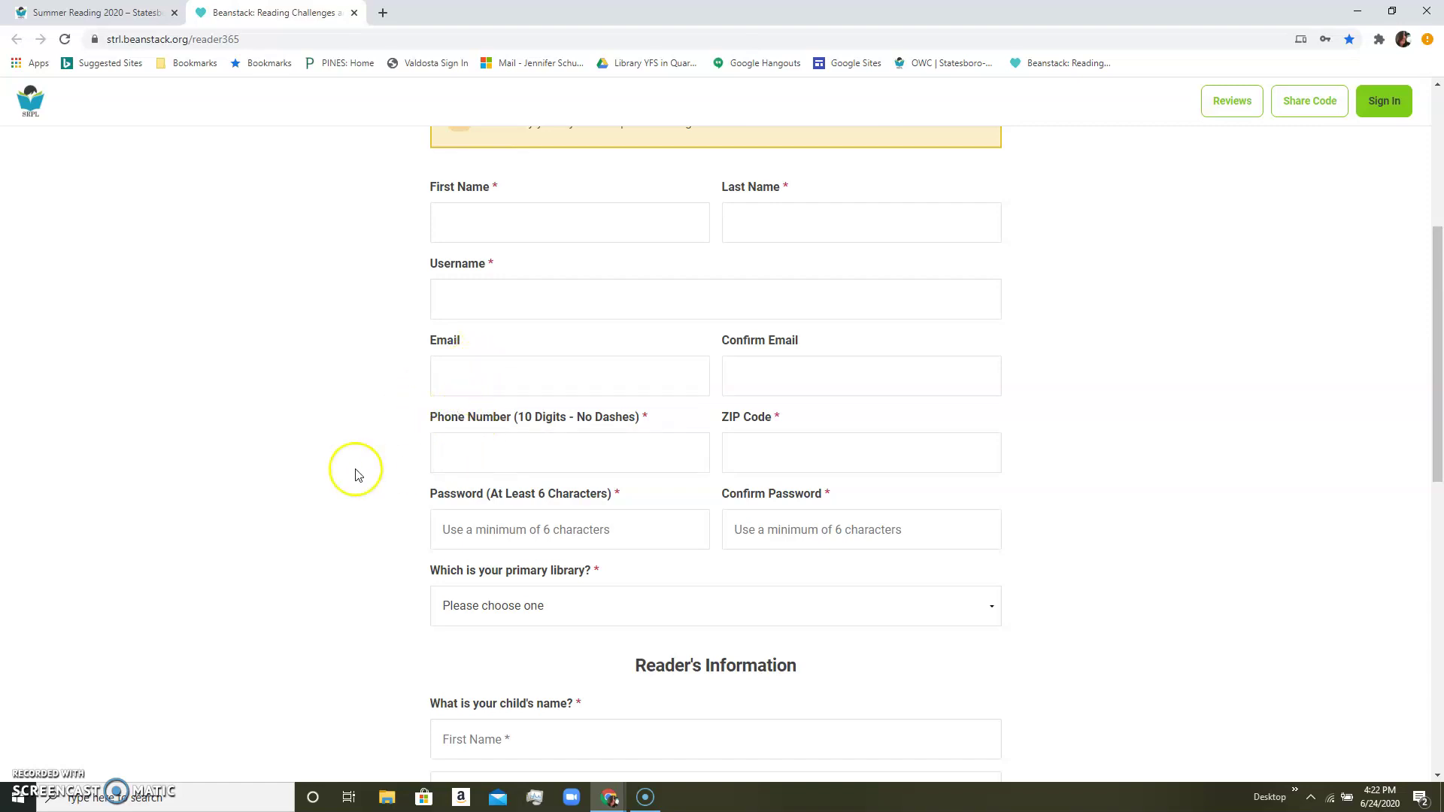
scroll(390, 444, "up", 2)
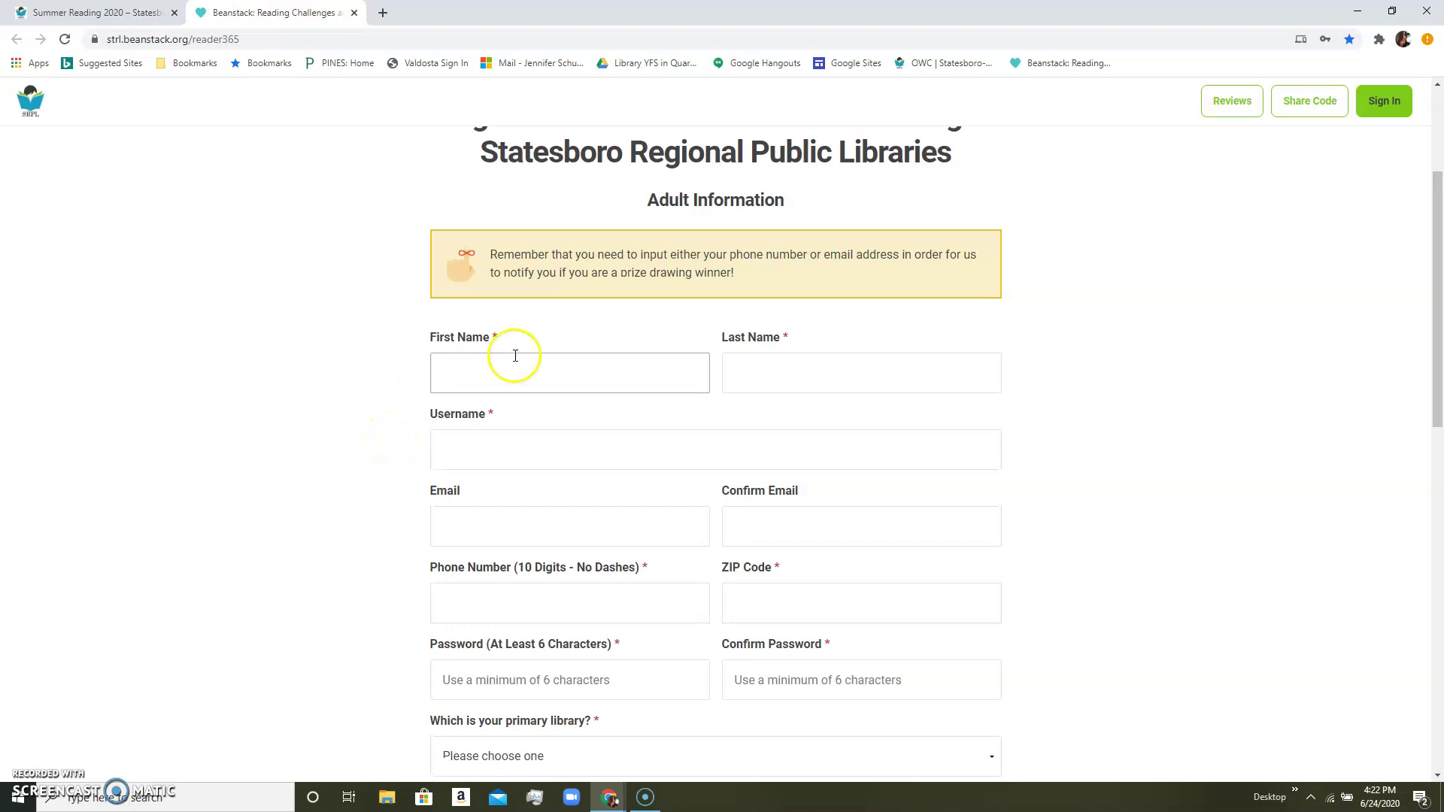
scroll(399, 442, "down", 1)
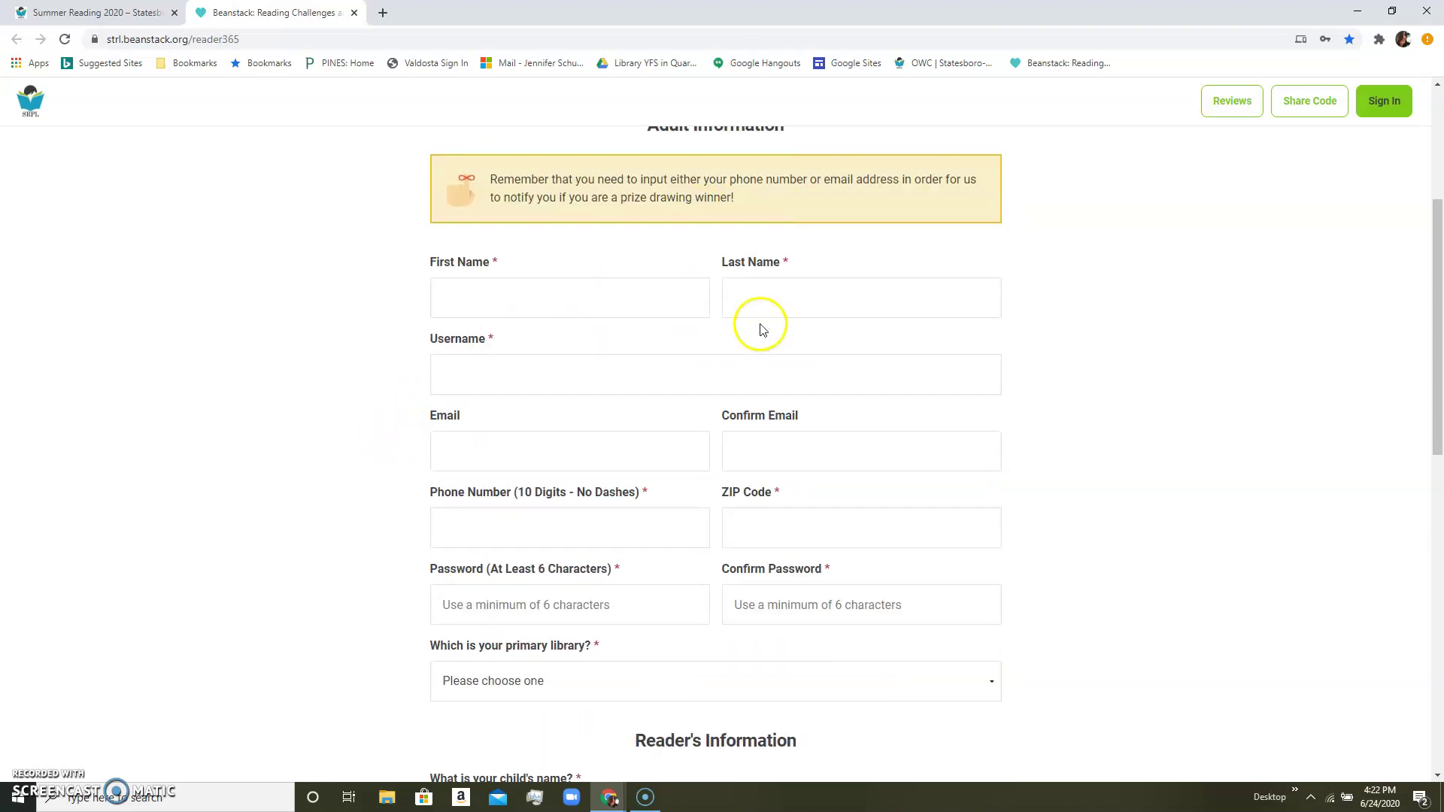
left_click(847, 386)
scroll(847, 385, "up", 1)
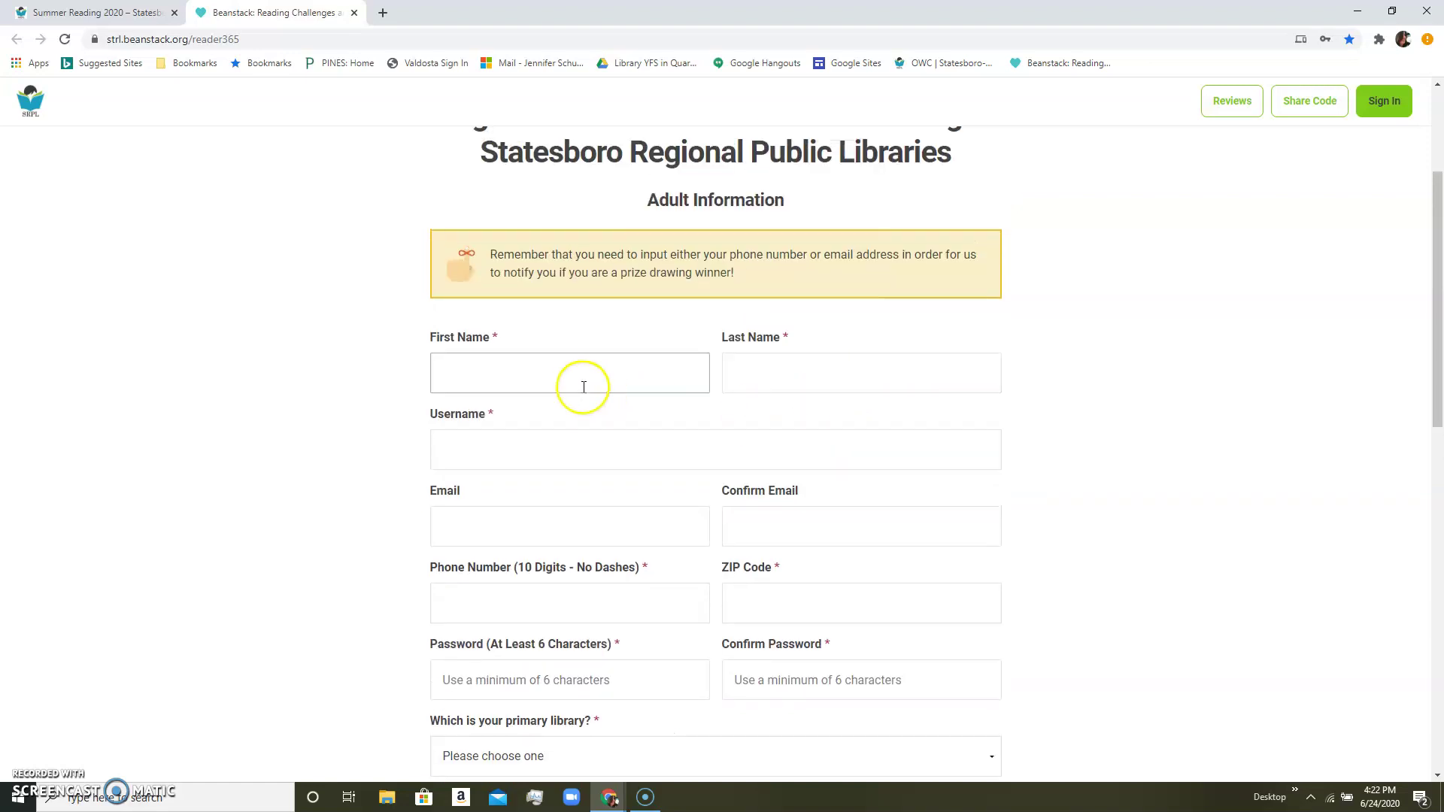
left_click(560, 386)
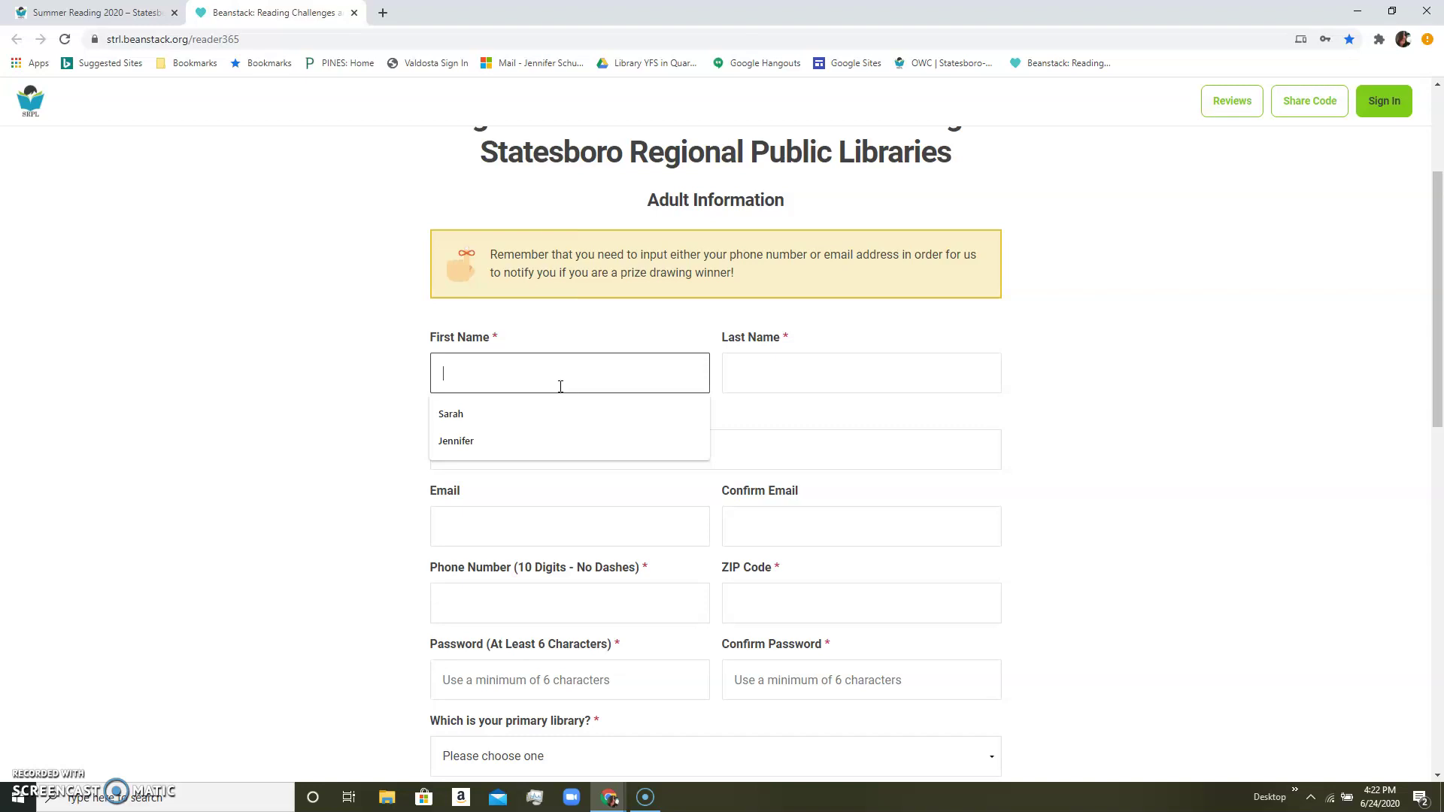
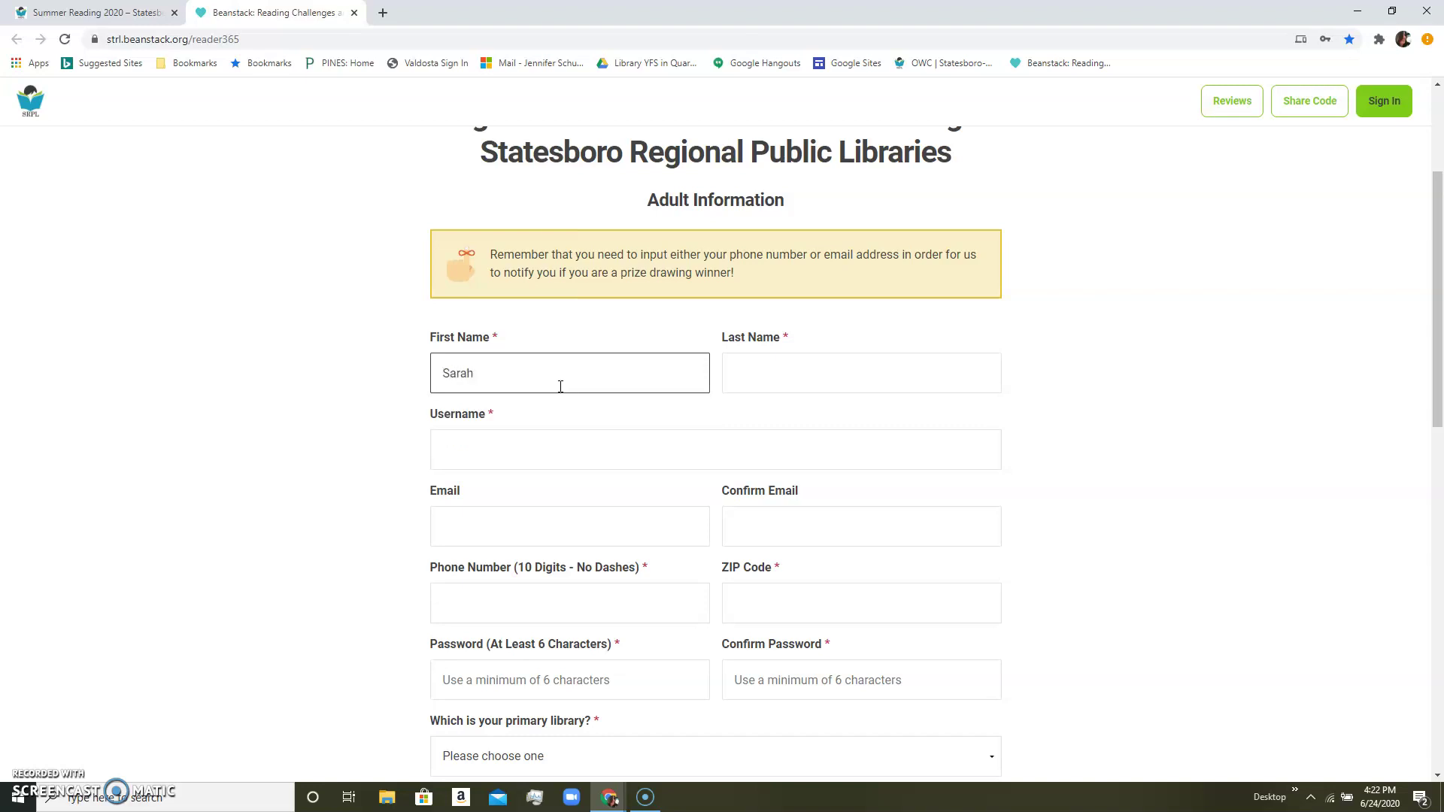
Enter the adult's first and last name, autofill the username, and fill and confirm the email.
left_click(752, 373)
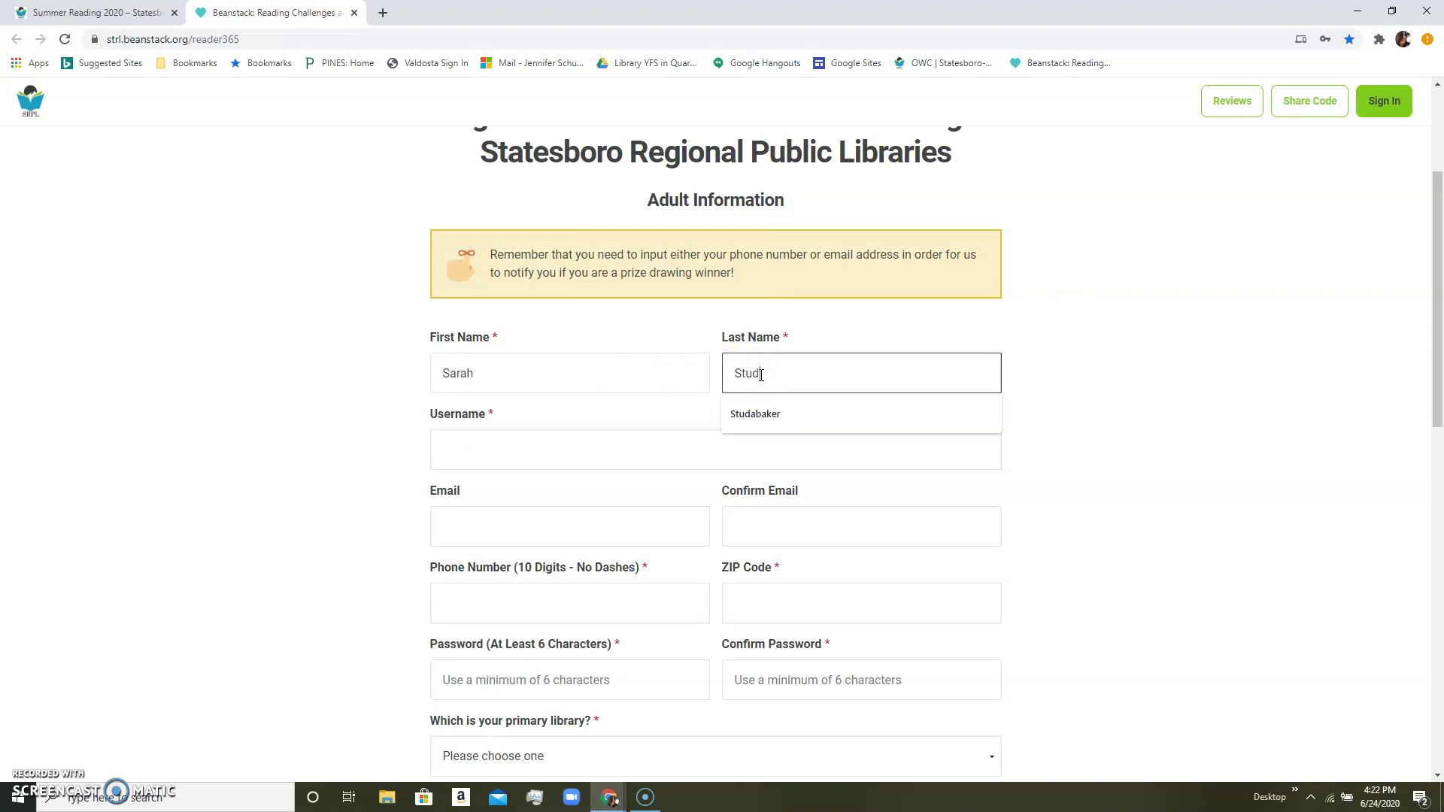
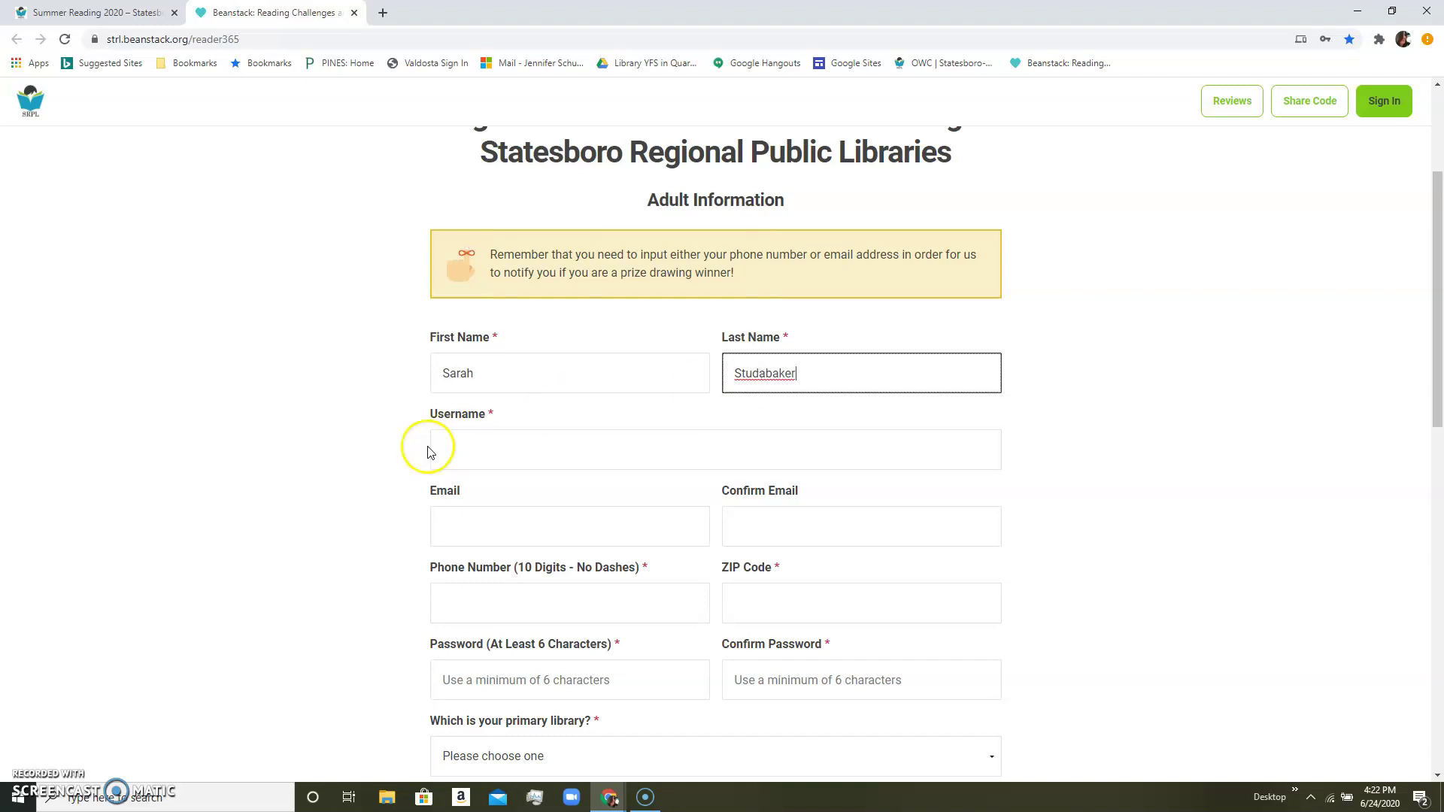
left_click(474, 440)
left_click(465, 518)
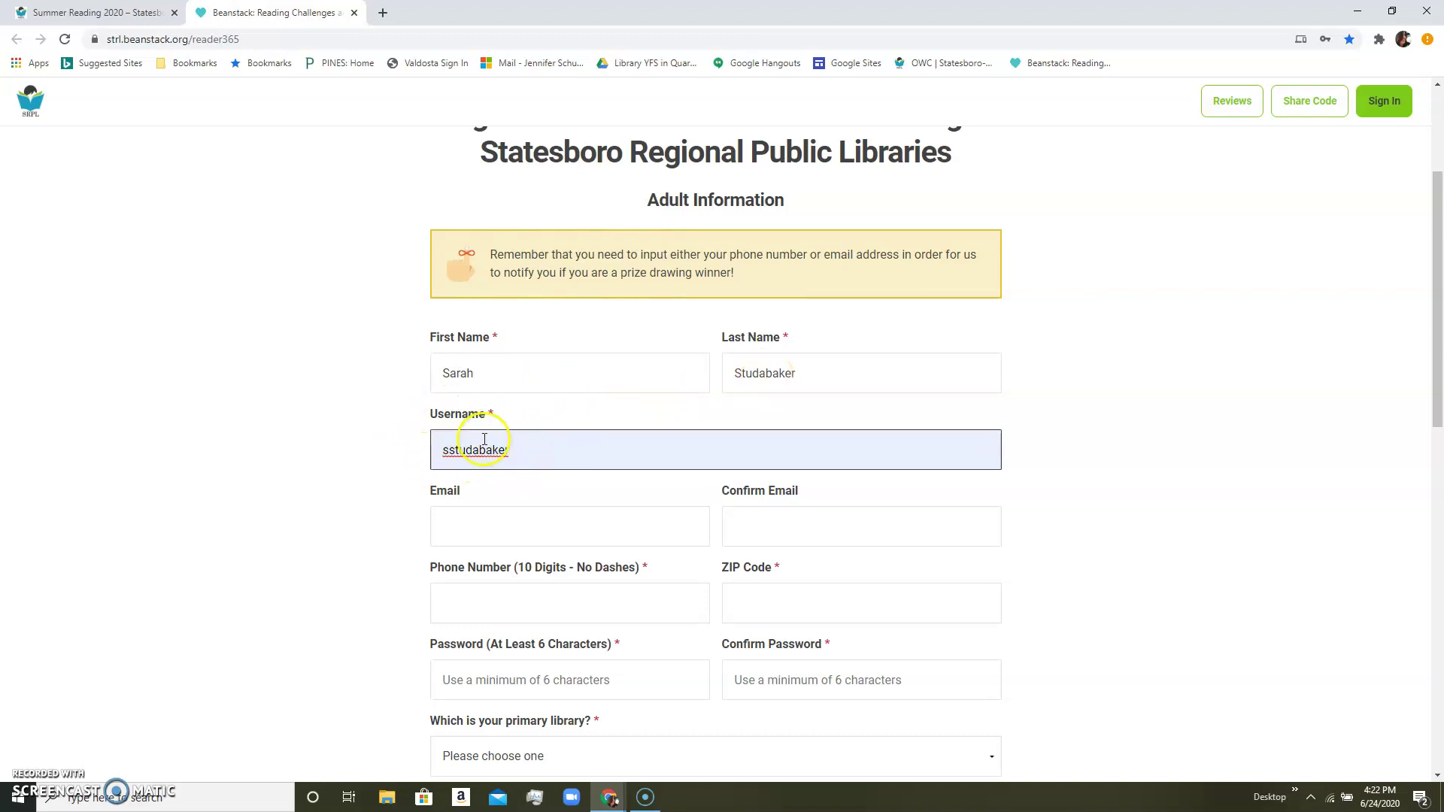
left_click(479, 539)
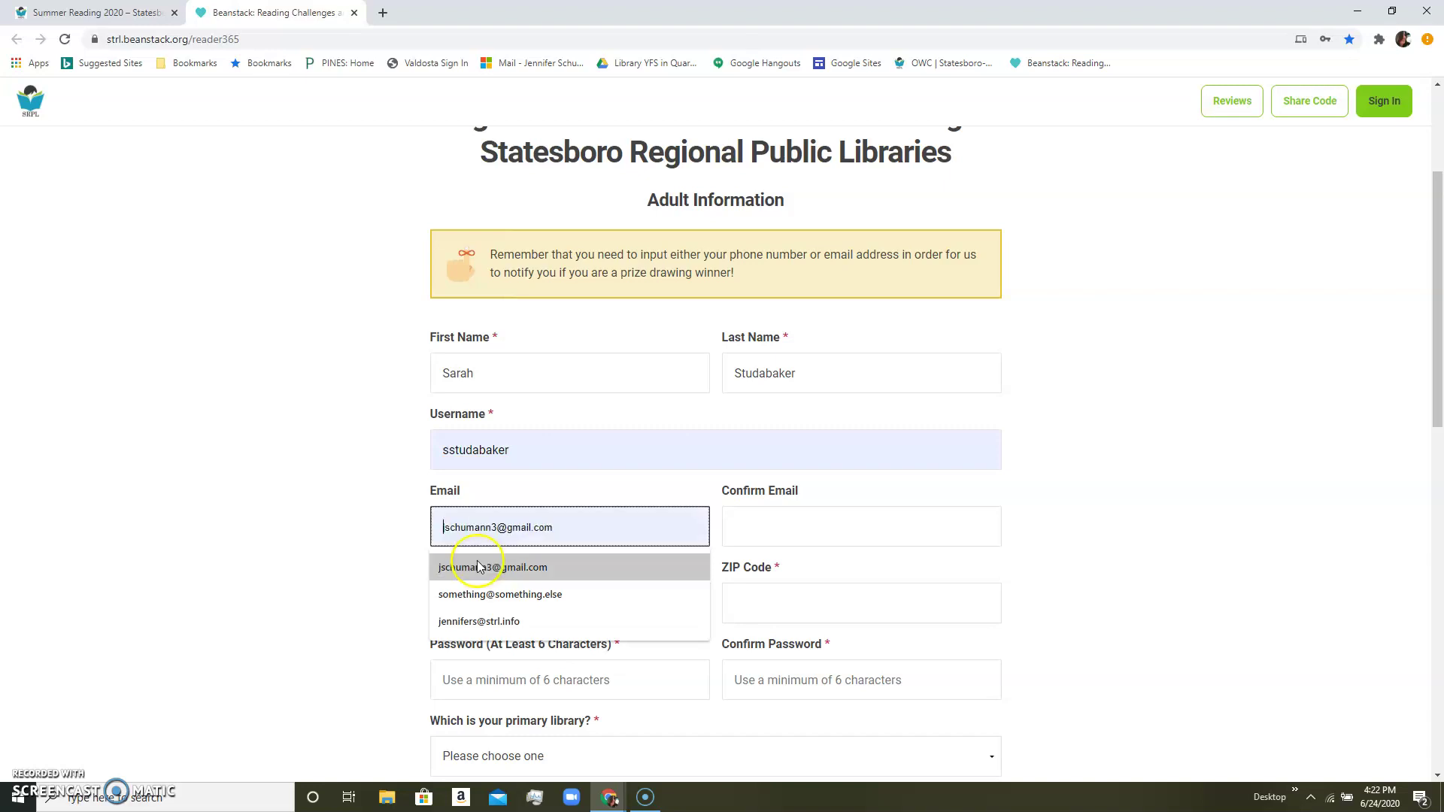
left_click(477, 620)
left_click(767, 527)
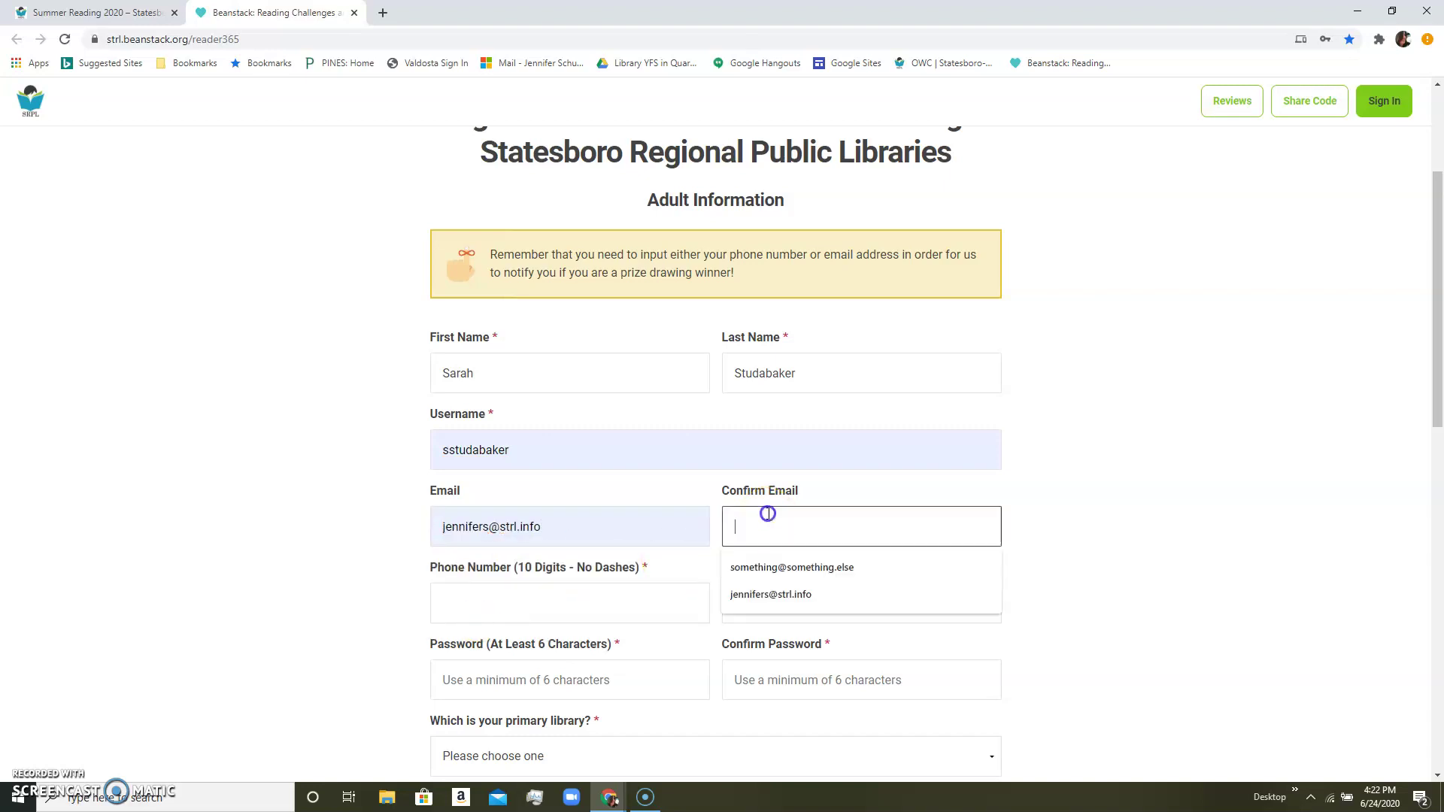
left_click(771, 590)
Autofill the phone number, correcting its last digit to 4, and enter the ZIP code.
left_click(516, 602)
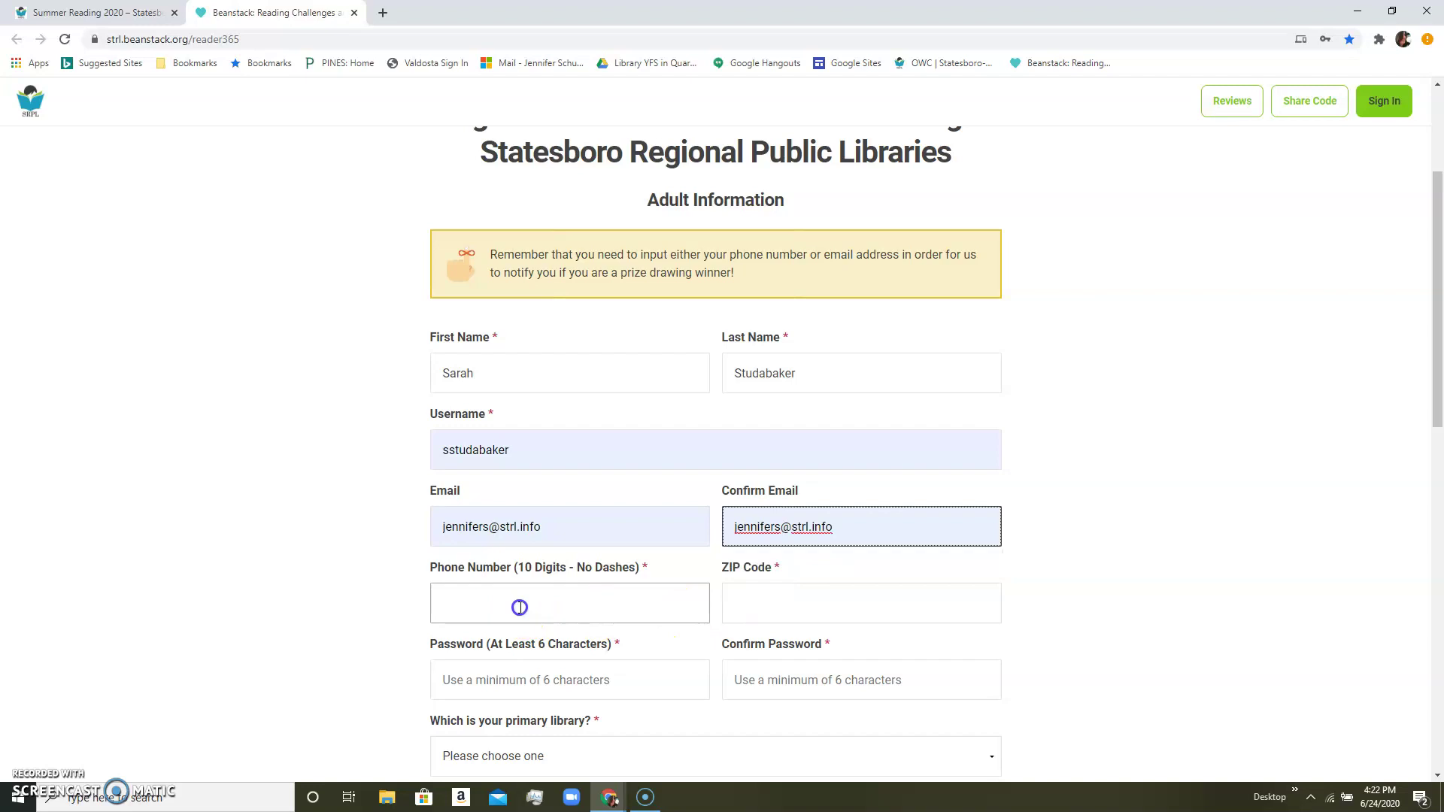
left_click(497, 647)
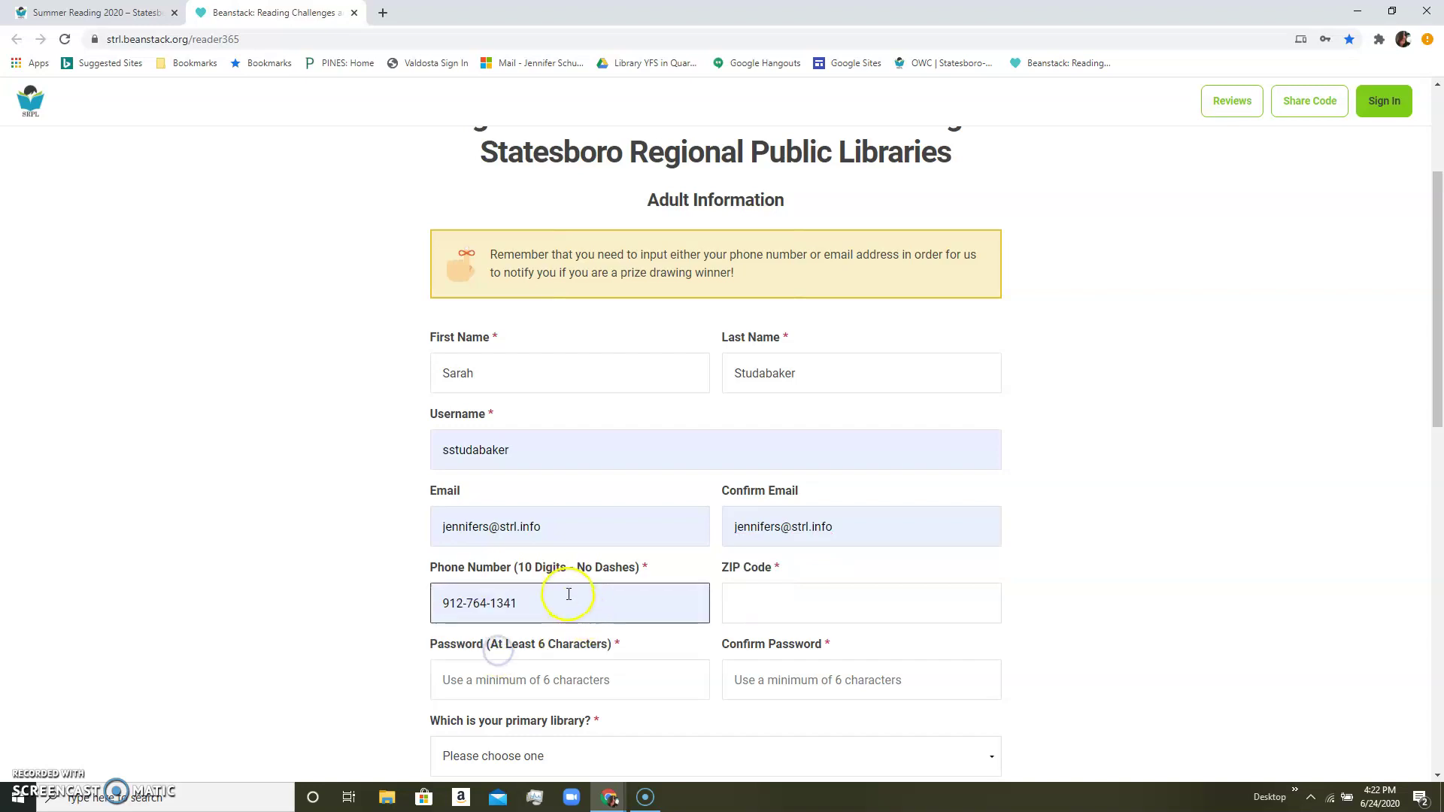
key("BackSpace")
type("4")
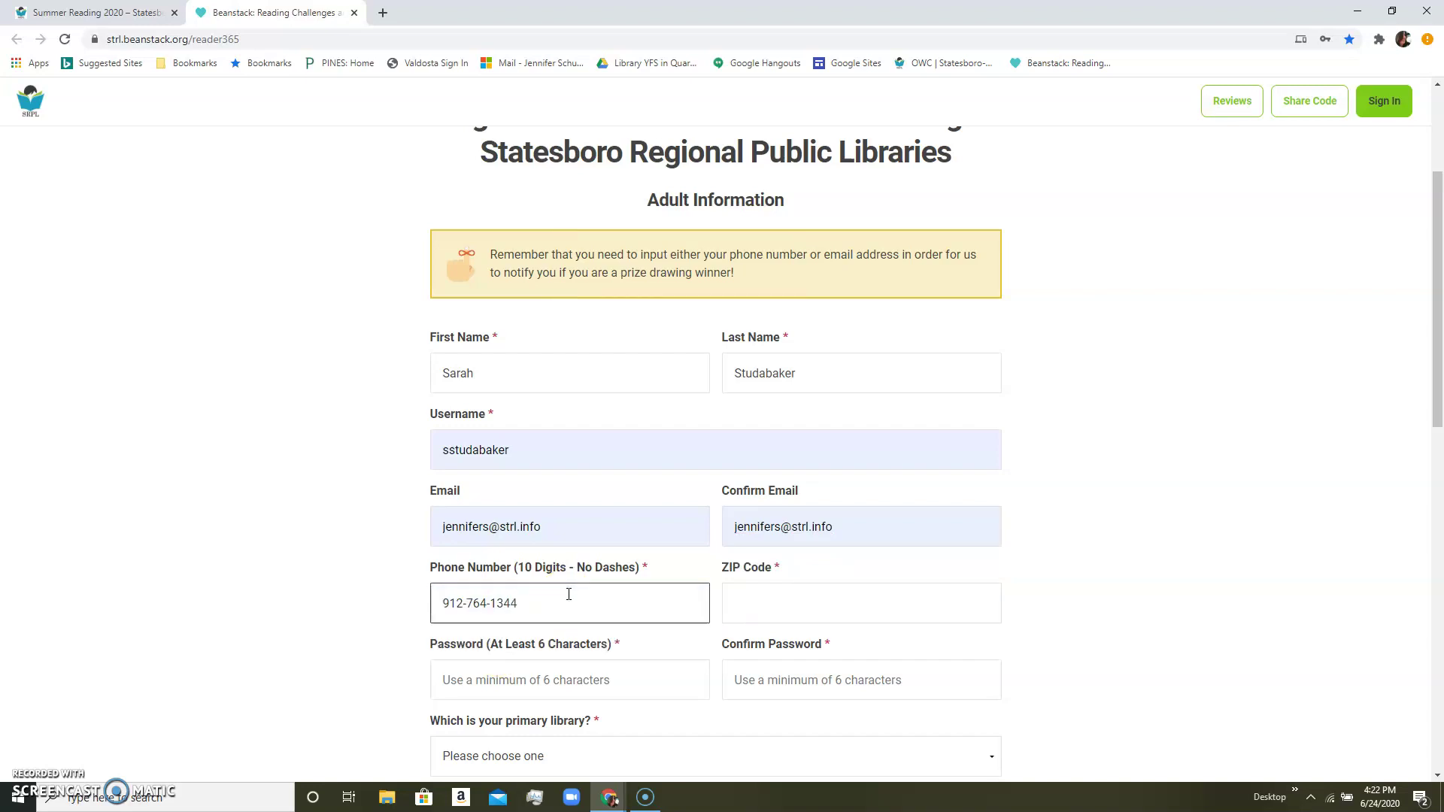
left_click(803, 609)
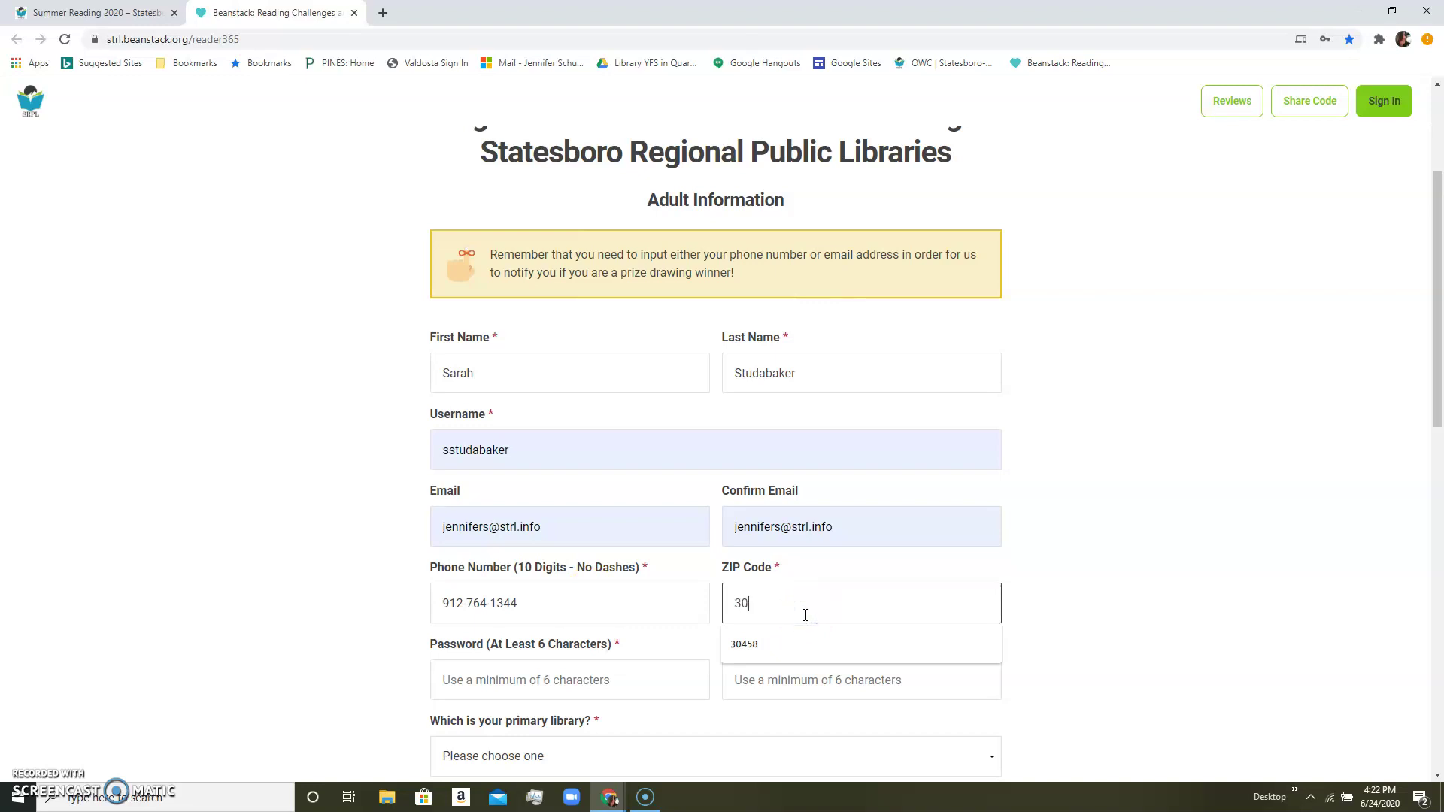
key("Escape")
type("30458")
left_click(280, 564)
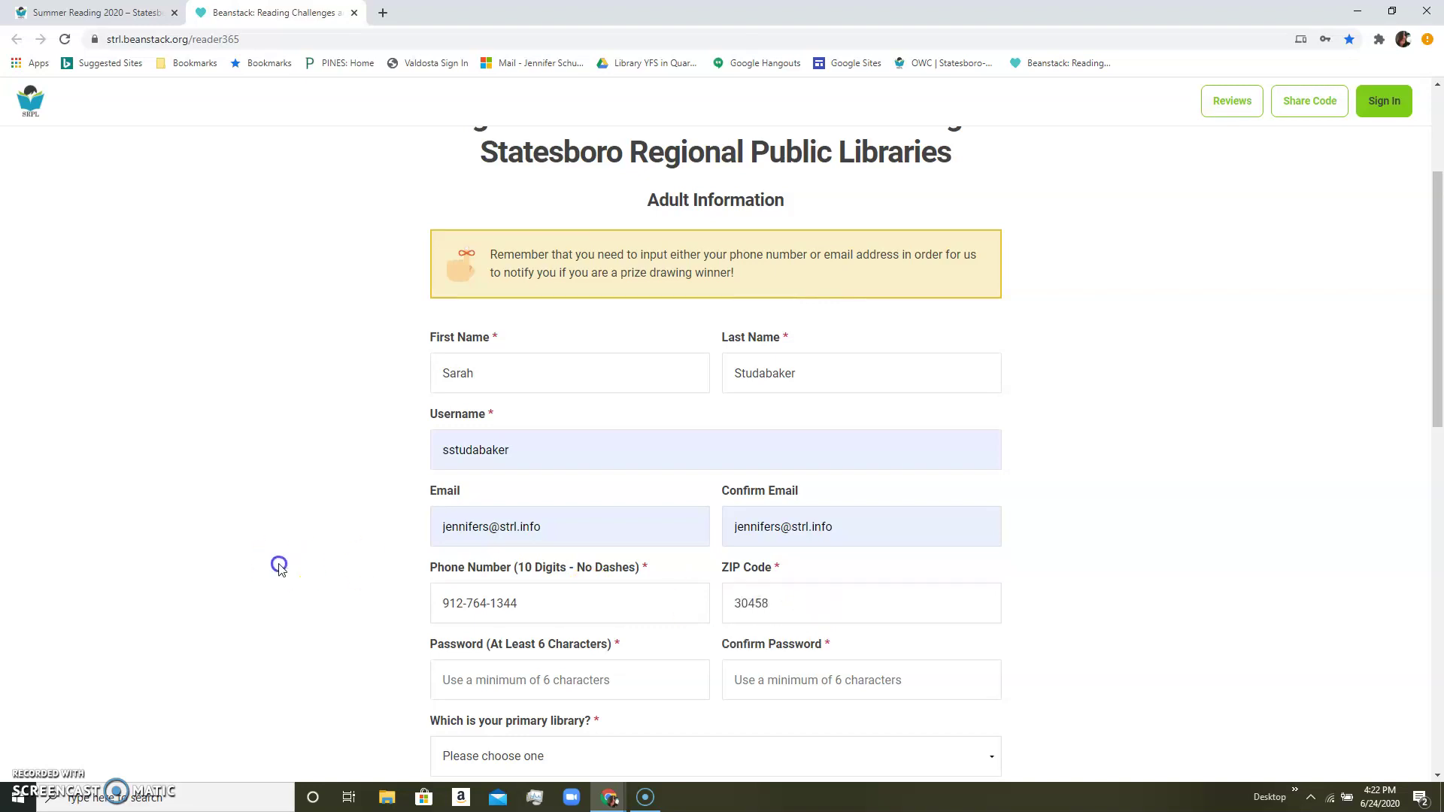
Type the account password and enter it again in the confirmation field.
scroll(283, 555, "down", 4)
left_click(529, 387)
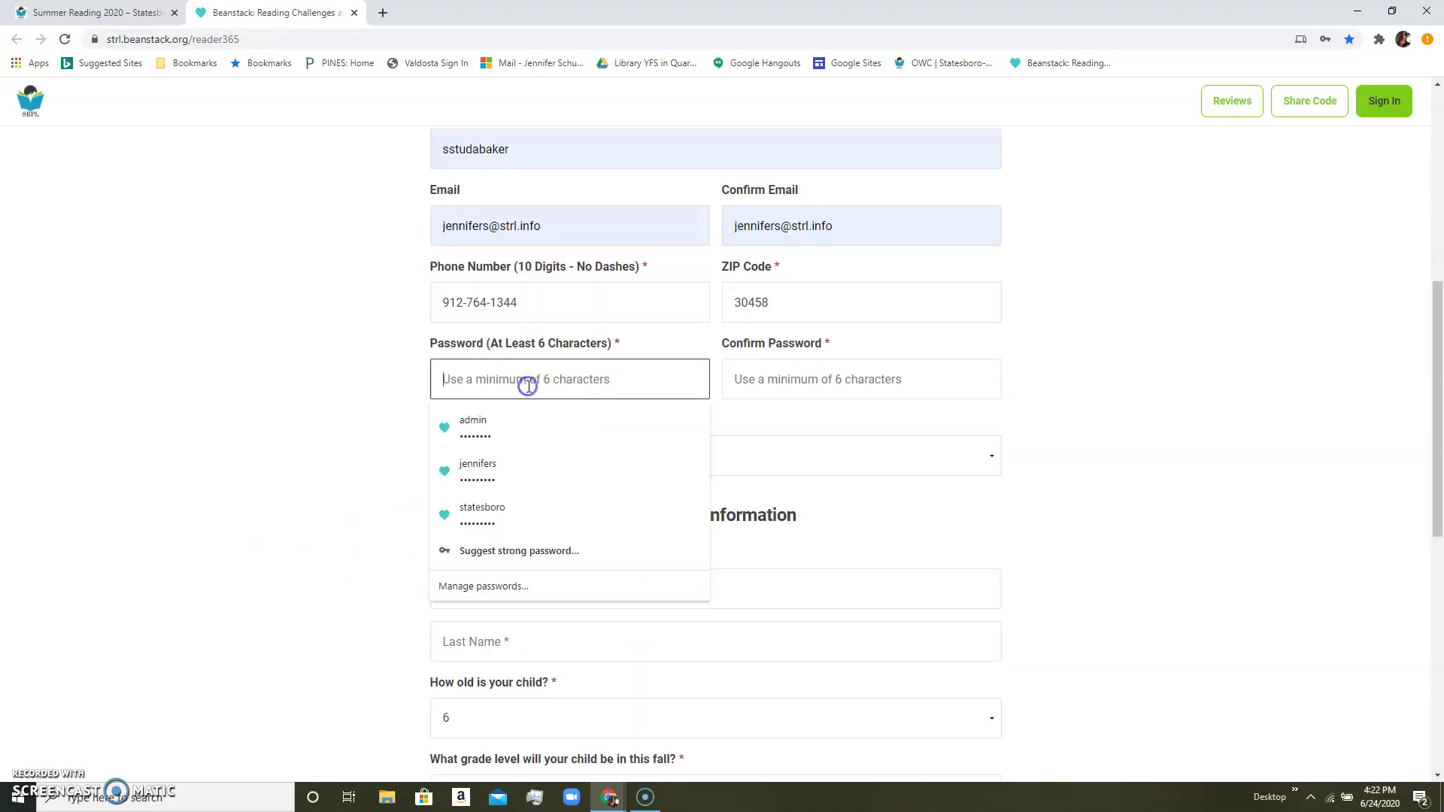
type("•••")
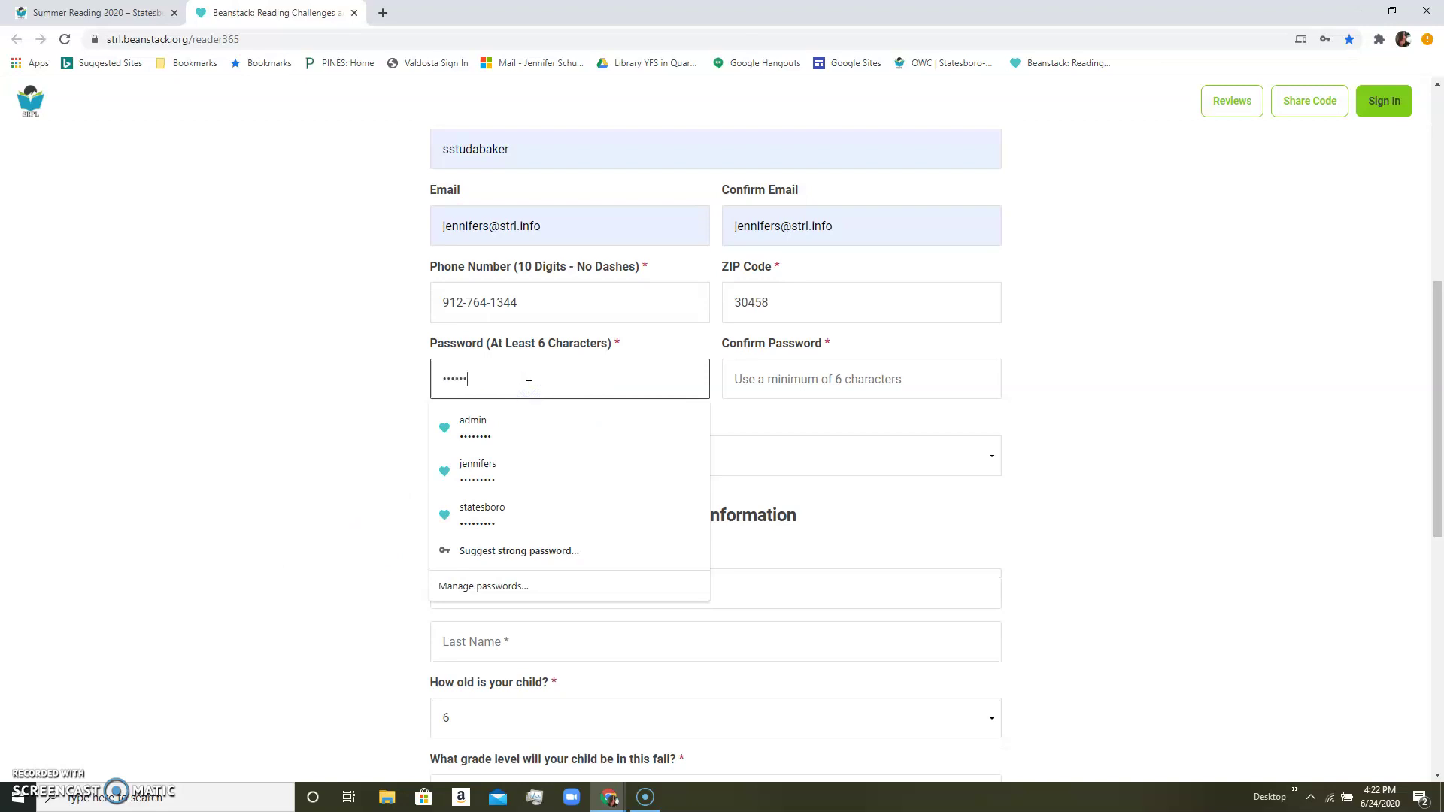
left_click(774, 377)
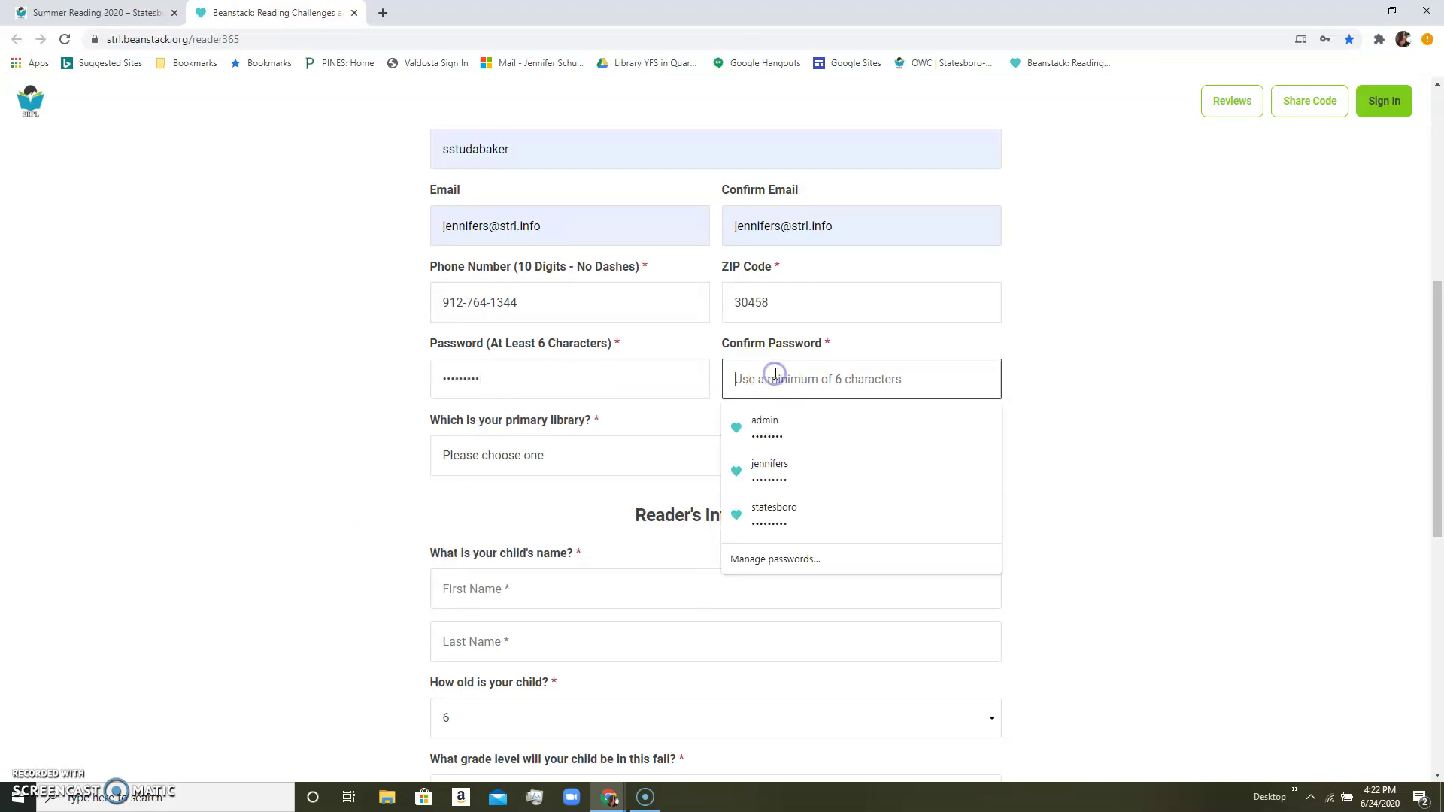
type("•")
key("Num_Lock")
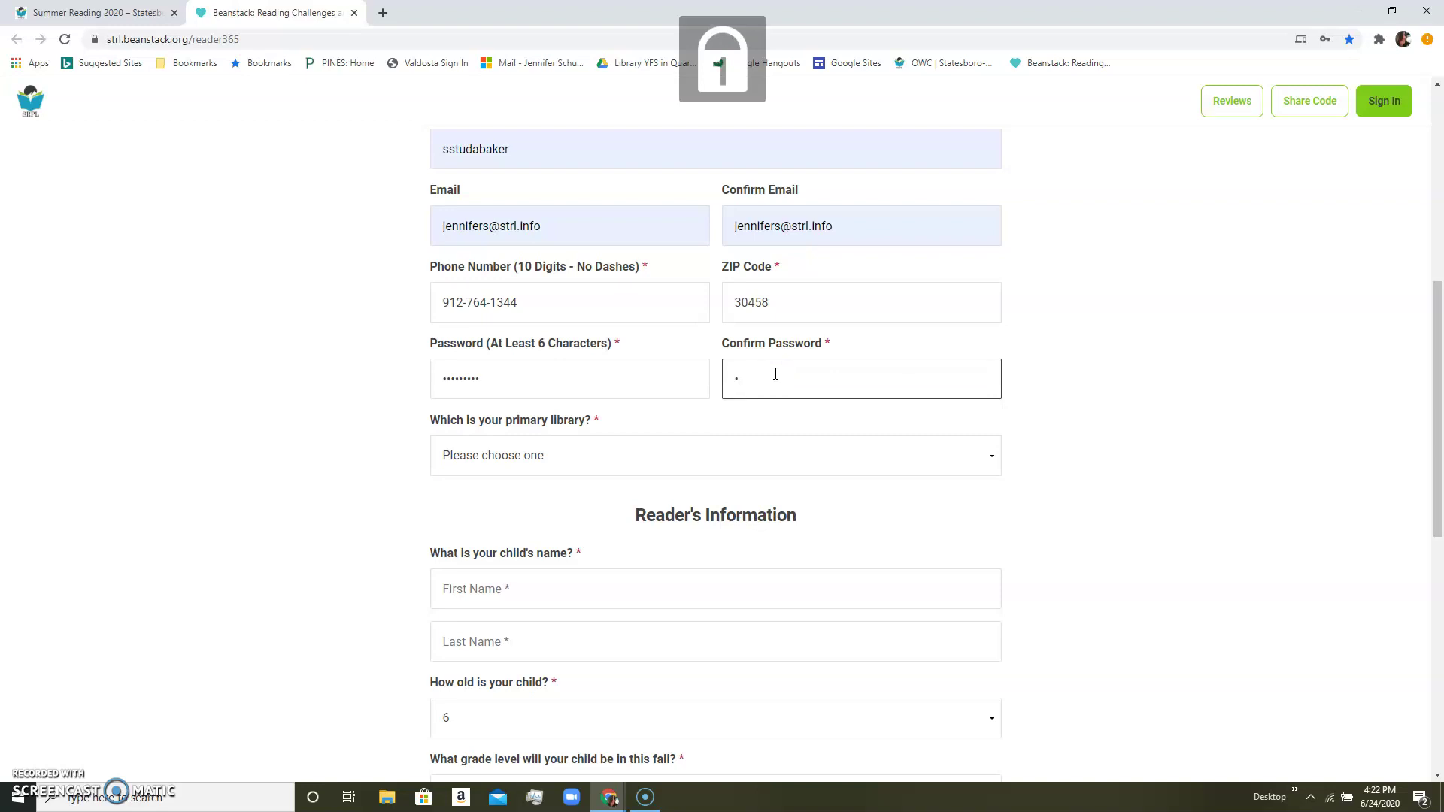
key("BackSpace")
type("•")
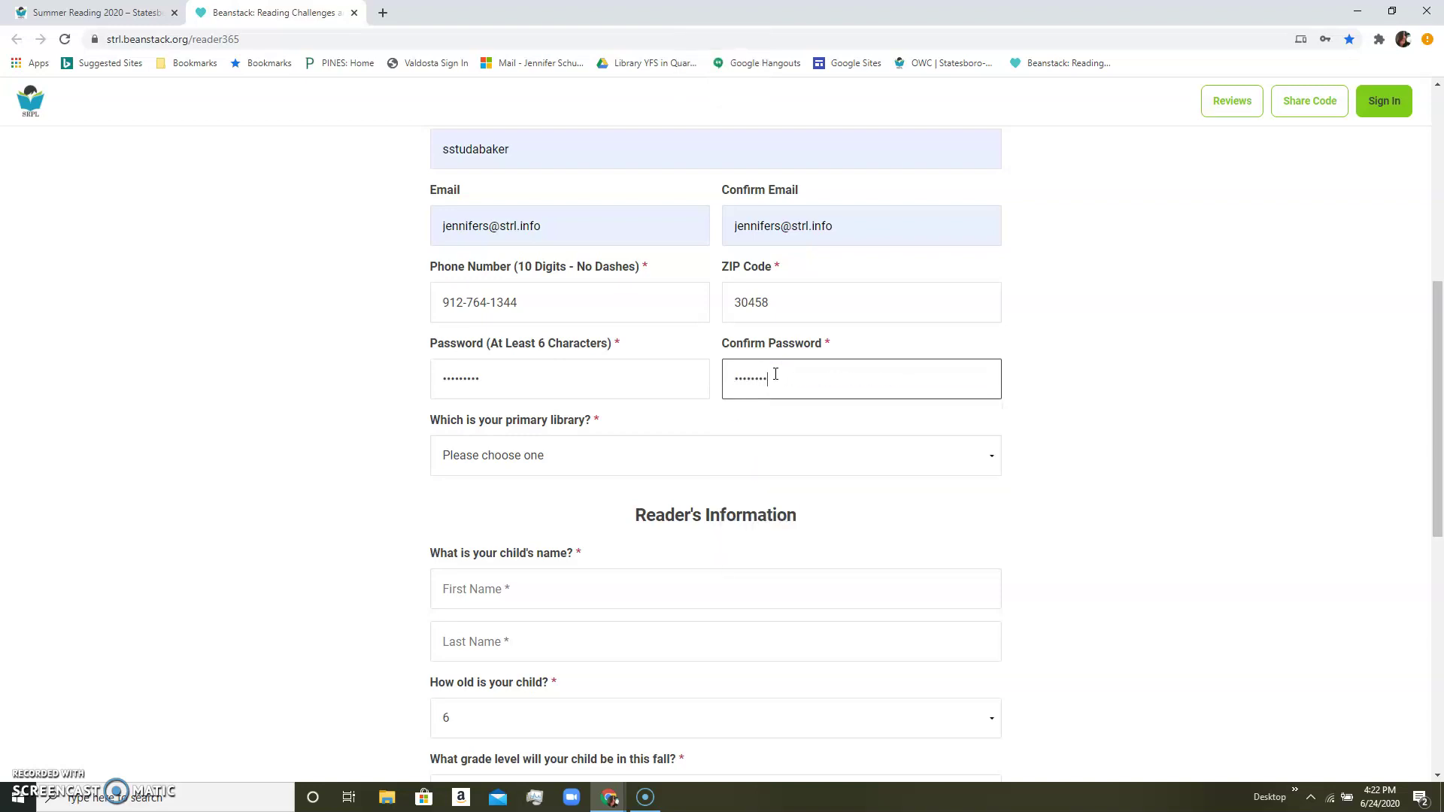
Open the 'Which is your primary library?' dropdown.
left_click(539, 457)
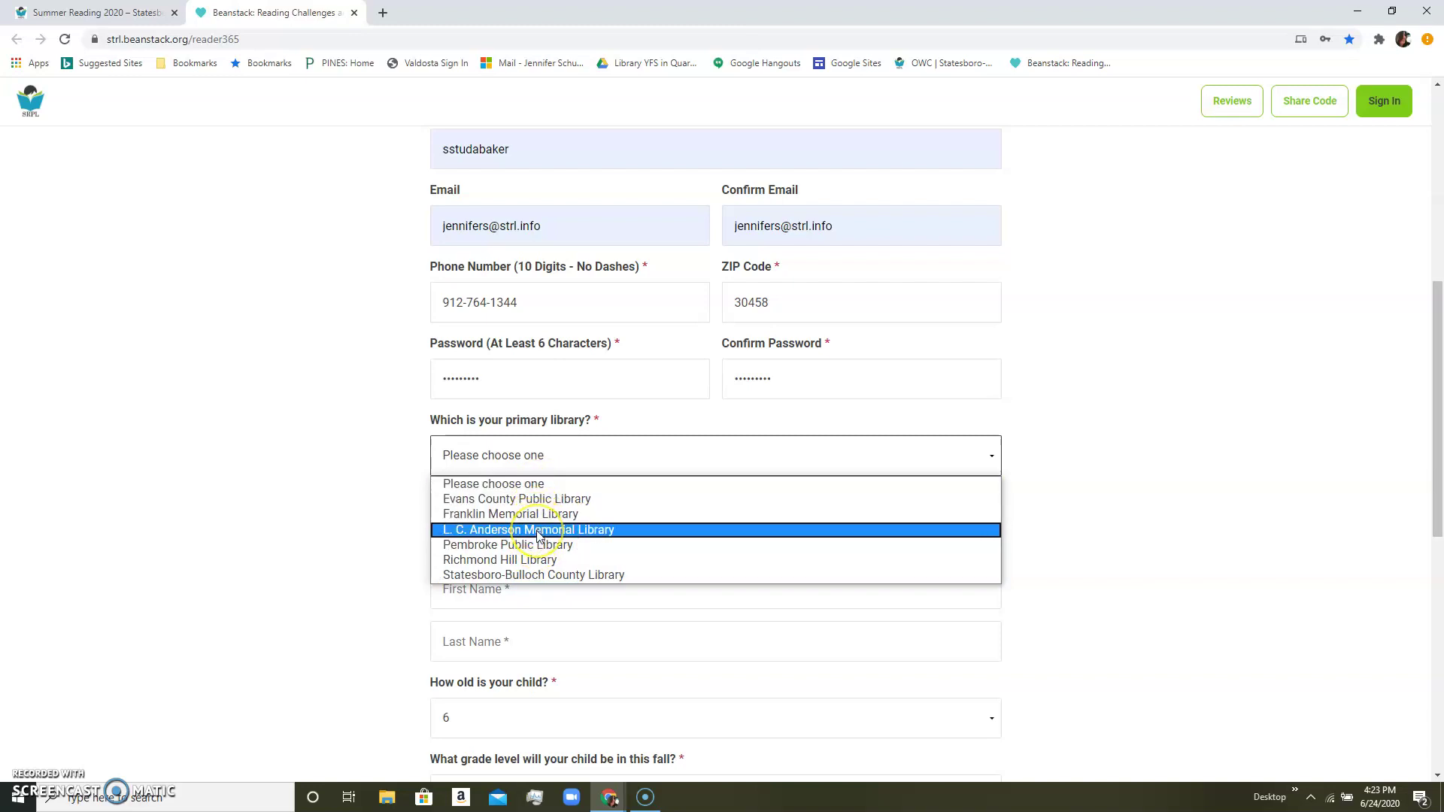
Choose Statesboro-Bulloch County Library as primary library and autofill the child's first and last name.
left_click(538, 578)
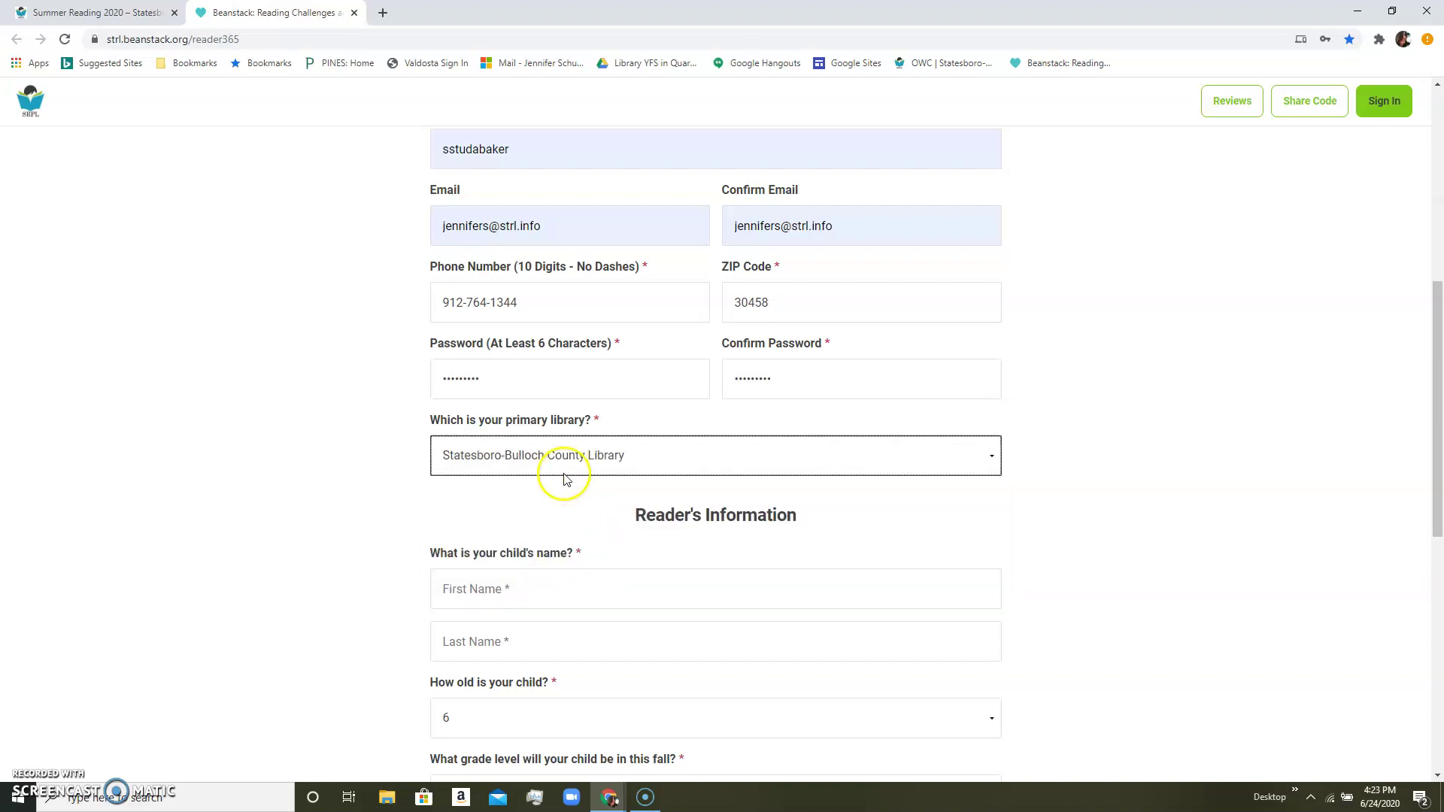
scroll(369, 524, "down", 5)
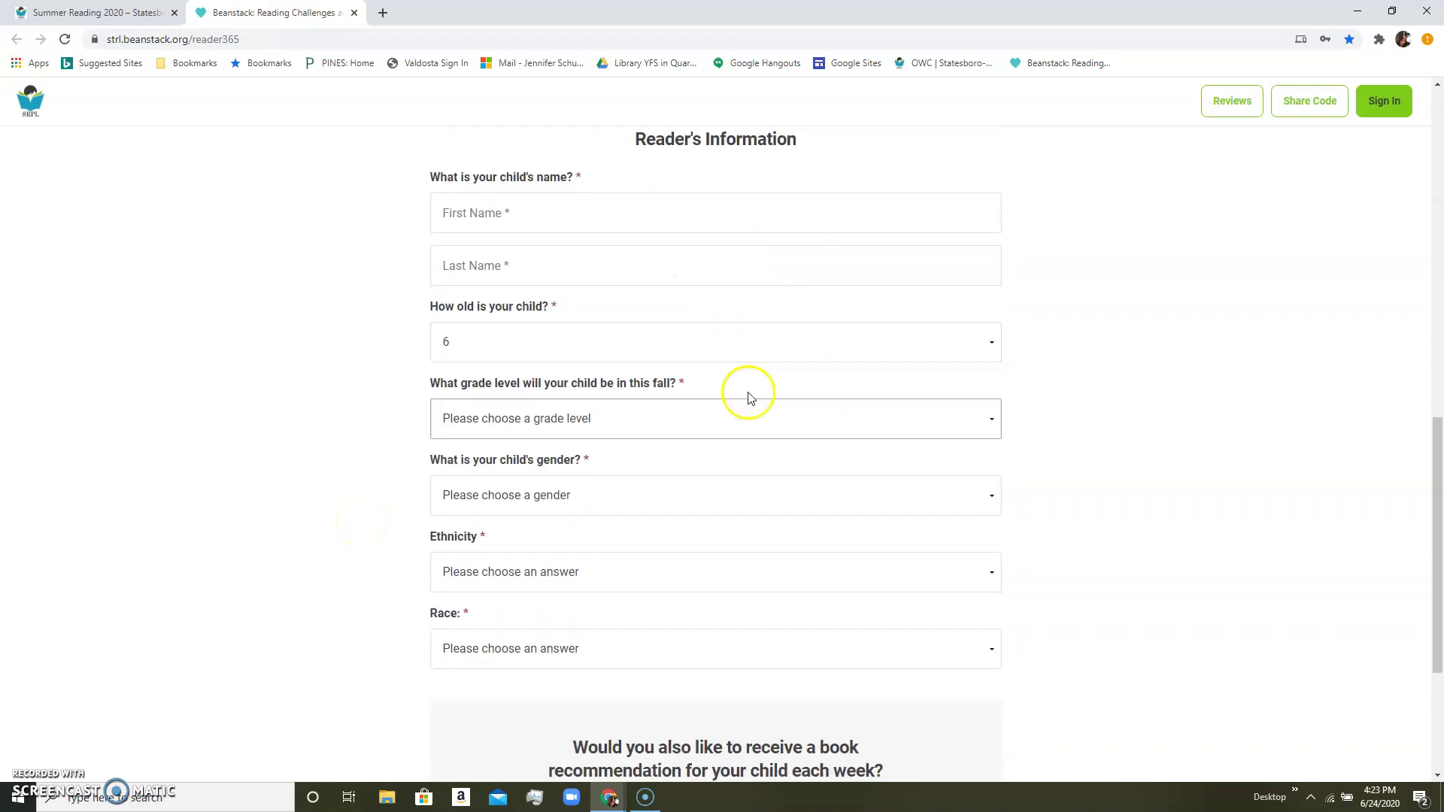
scroll(798, 420, "up", 1)
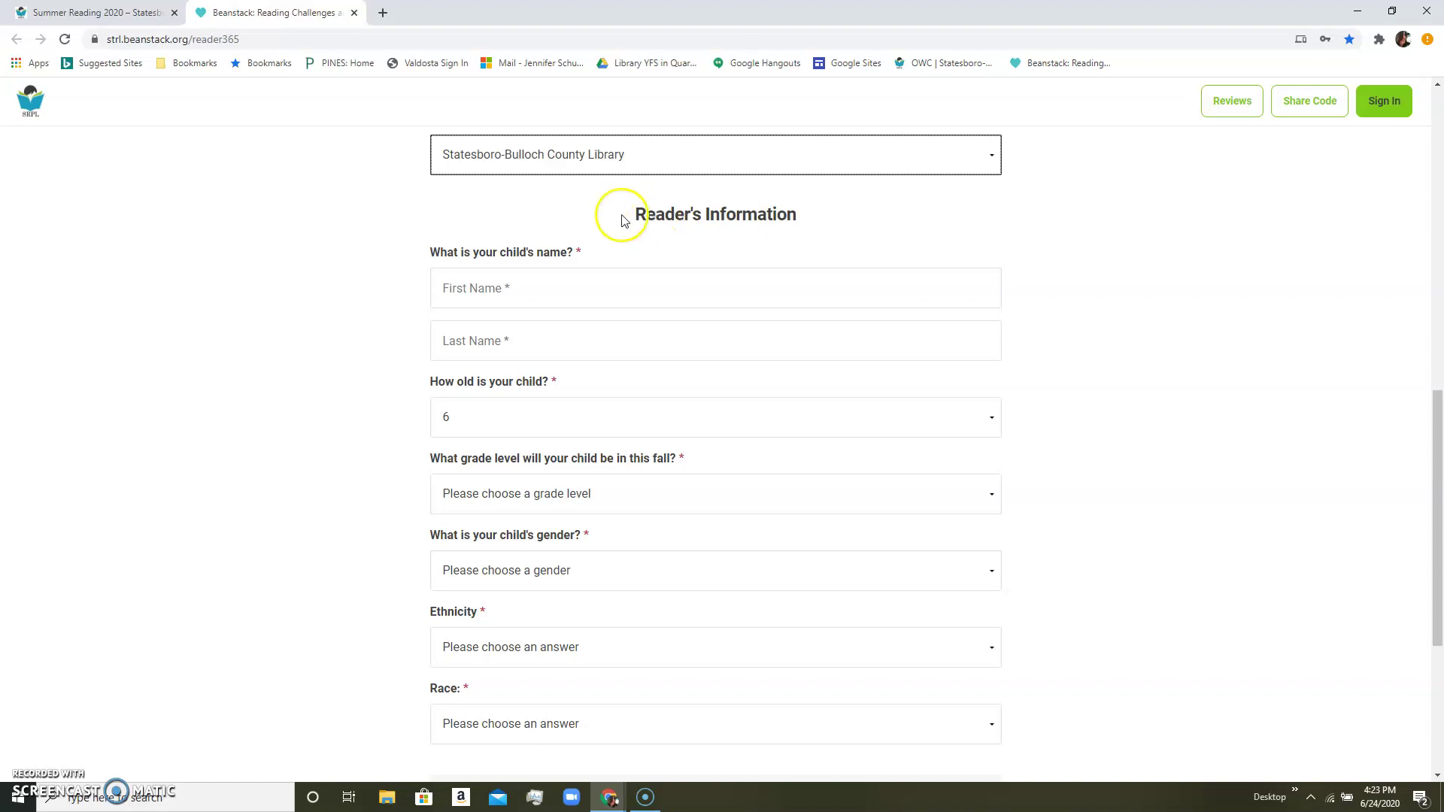
left_click(515, 284)
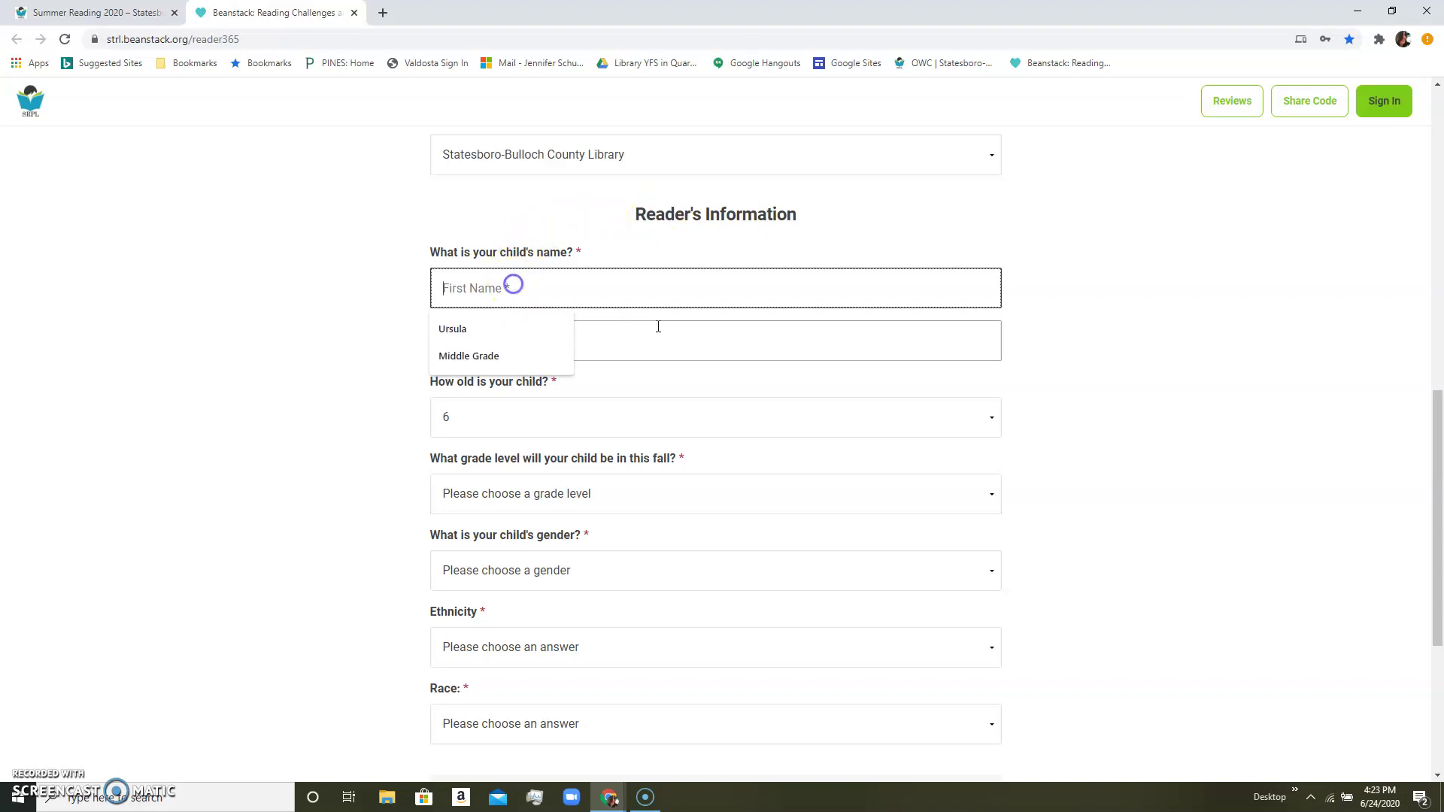
left_click(481, 330)
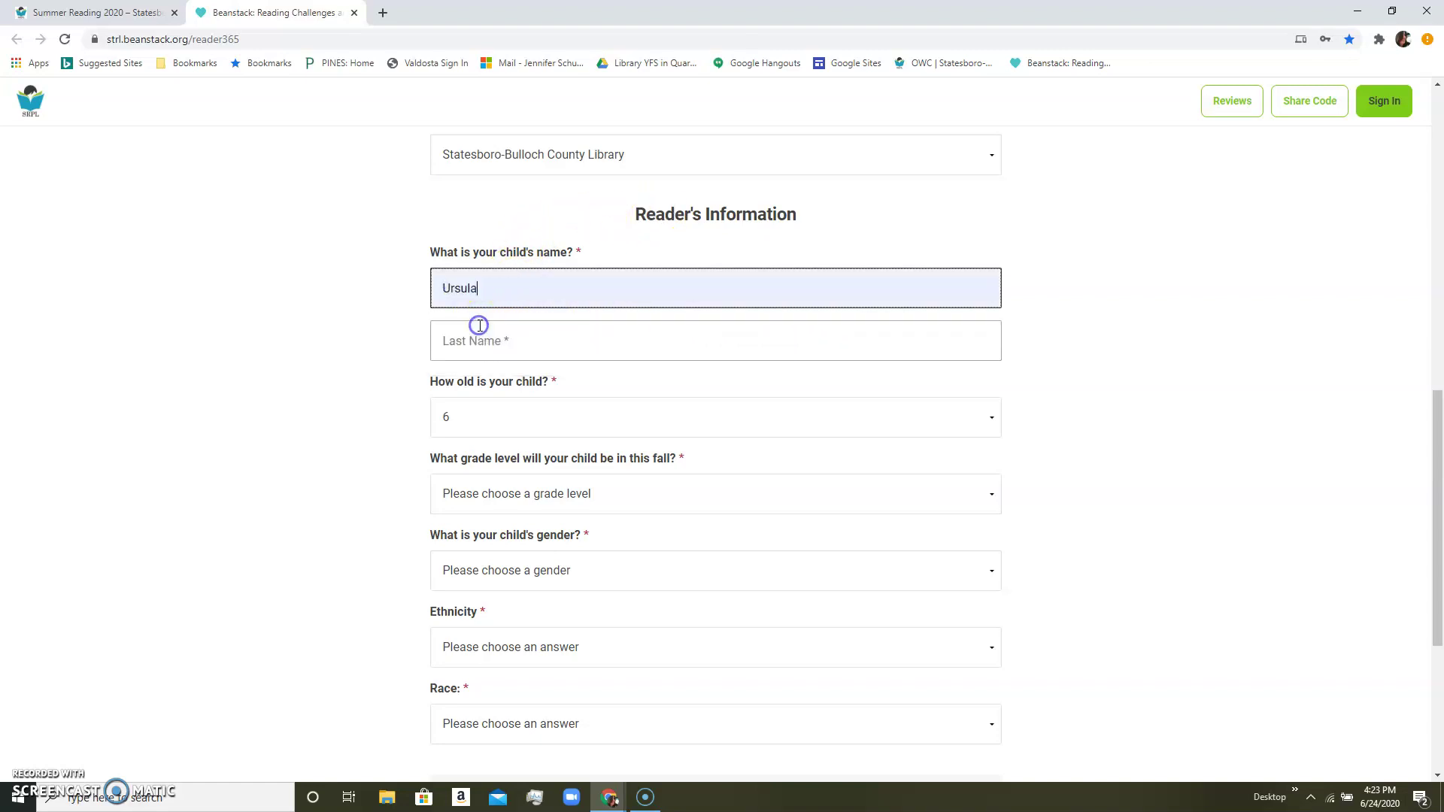
left_click(495, 333)
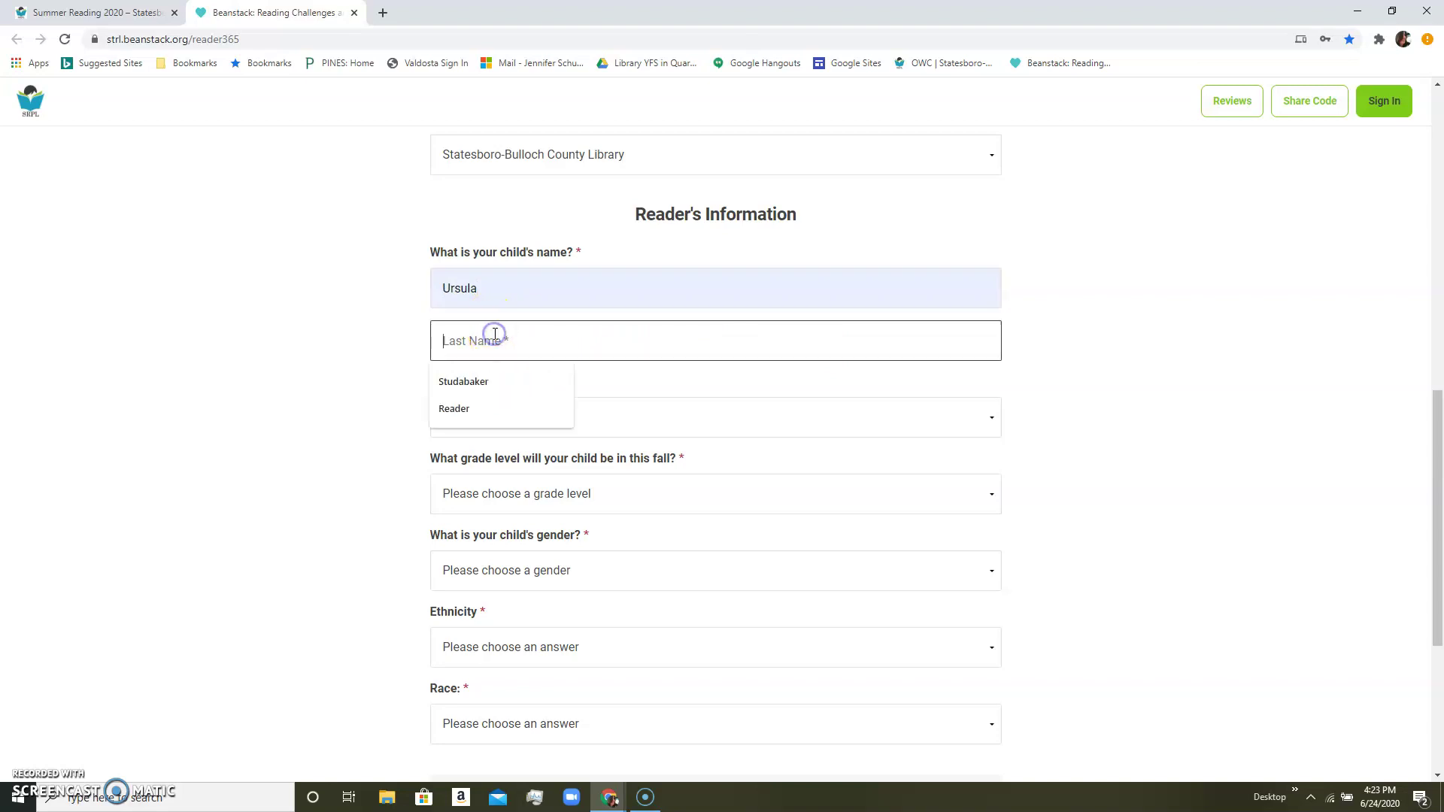
left_click(481, 381)
Set the child's age 8½, 2nd Grade, Female, NOT Hispanic or Latino, and race White.
scroll(360, 416, "down", 1)
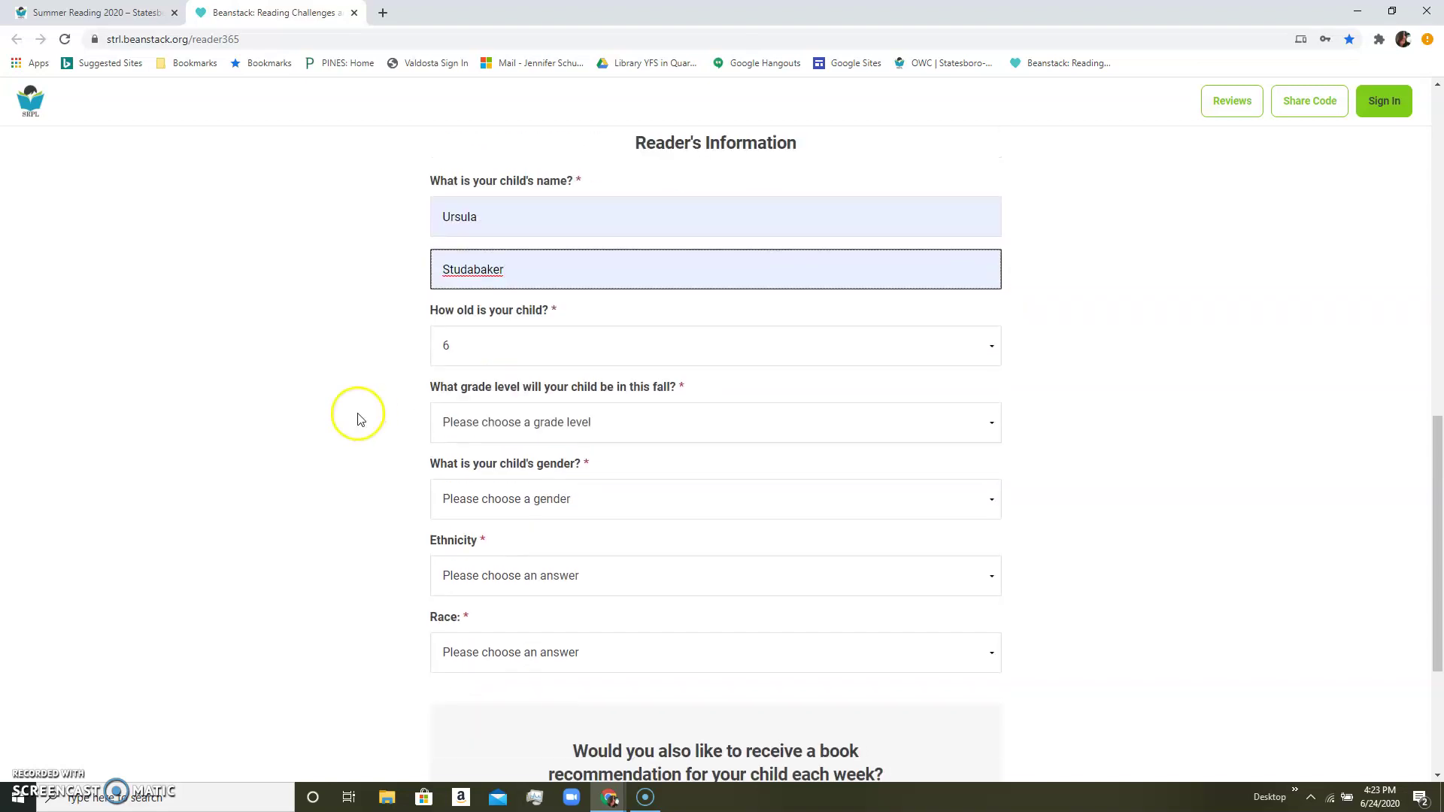
left_click(473, 342)
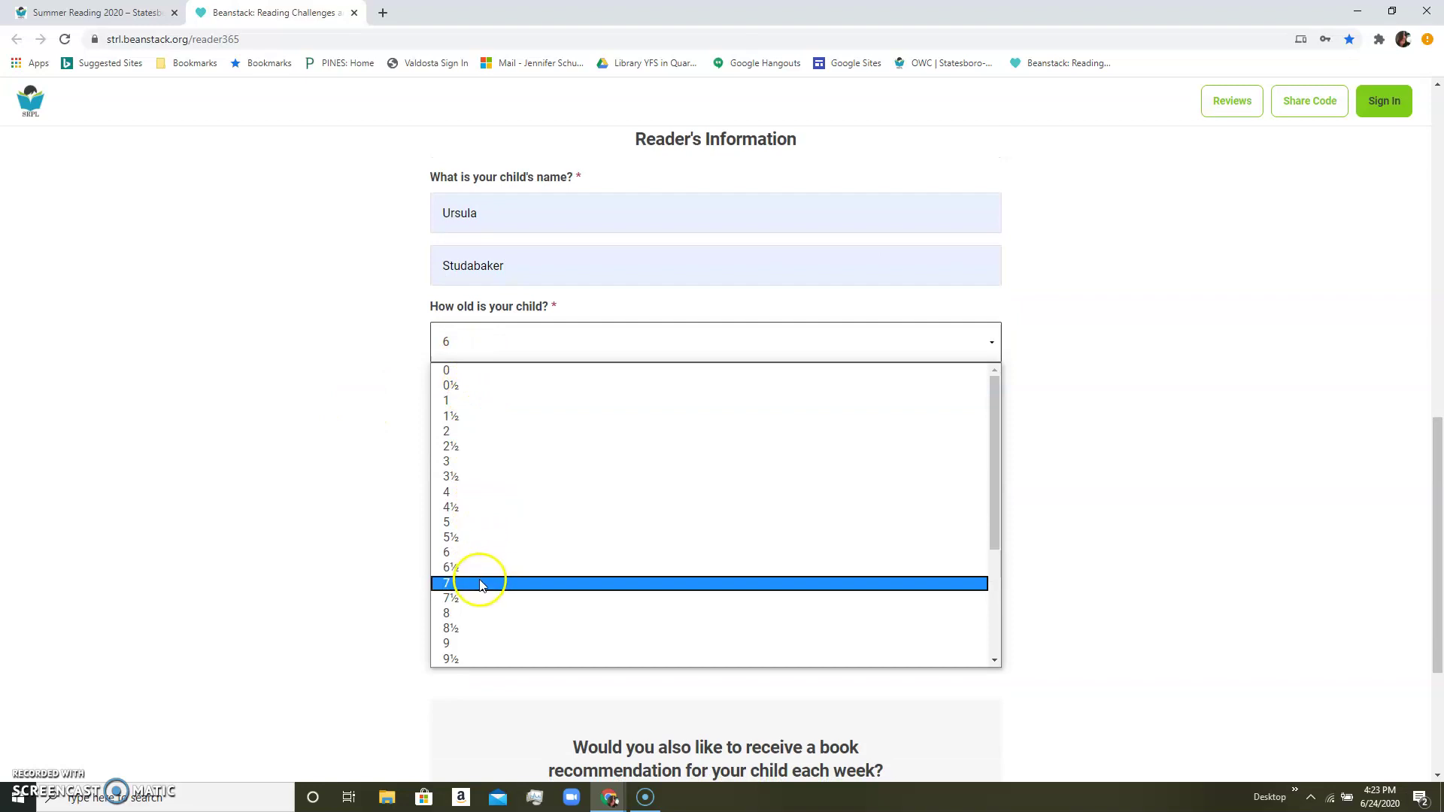
left_click(473, 626)
scroll(507, 366, "up", 1)
scroll(506, 366, "up", 1)
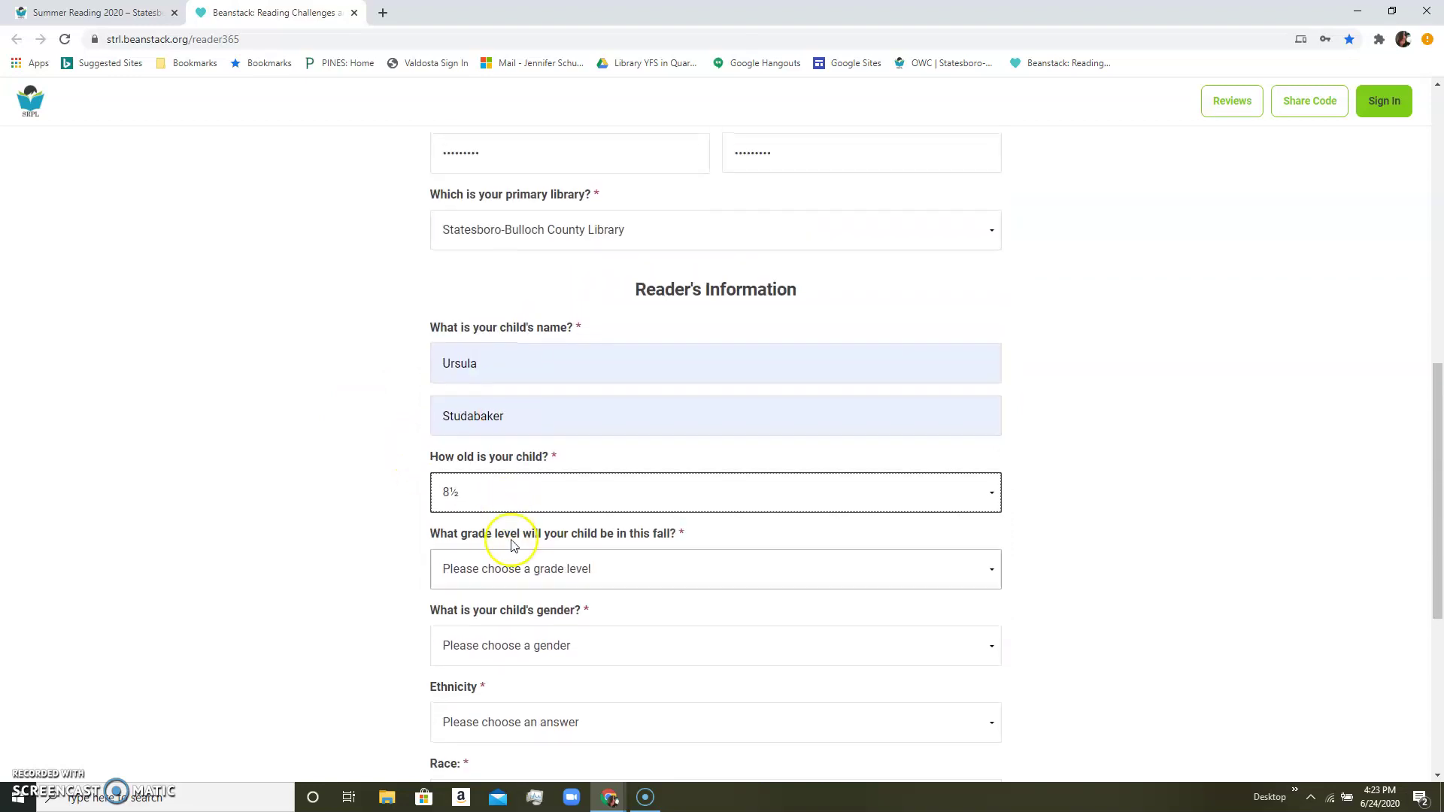
left_click(509, 491)
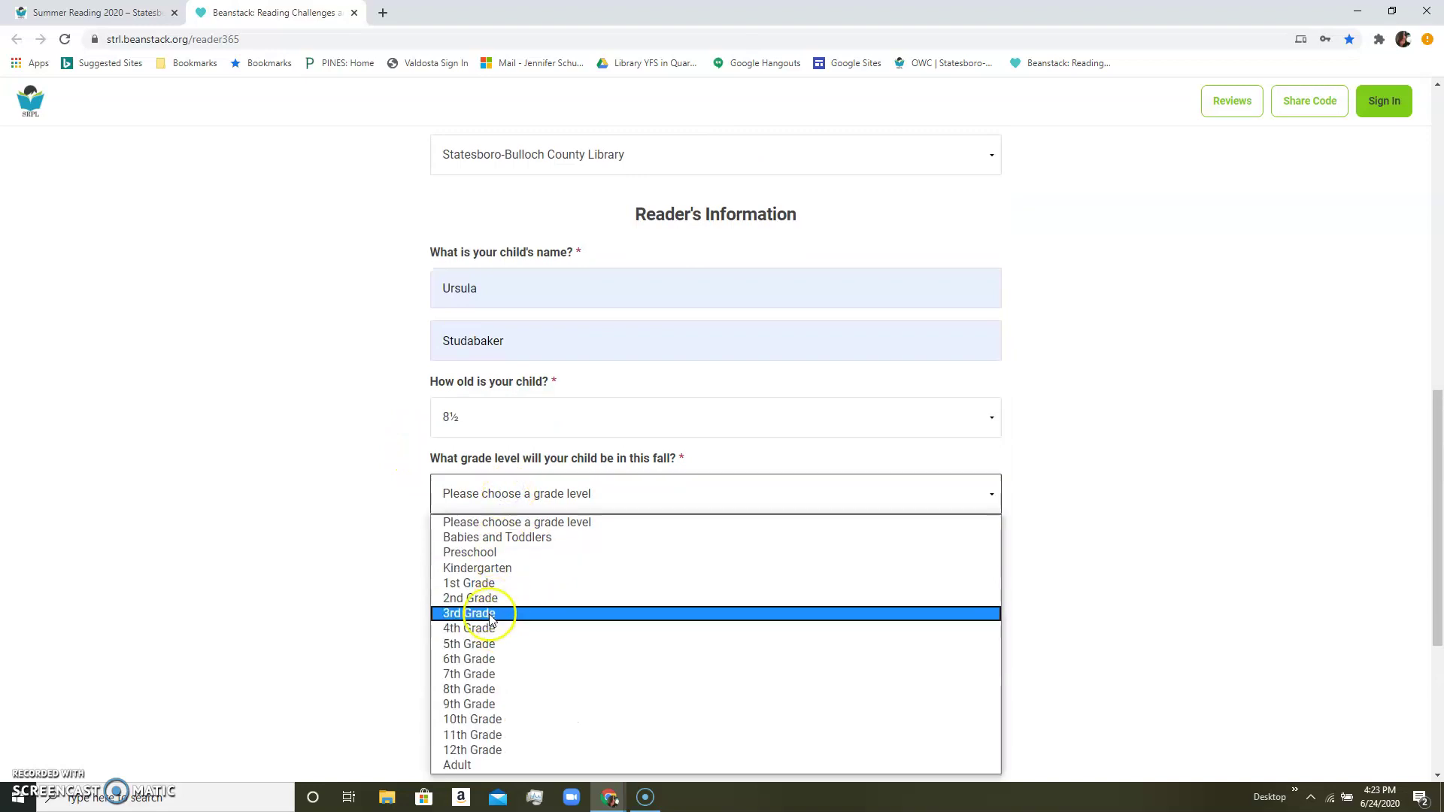
left_click(482, 598)
scroll(345, 509, "down", 2)
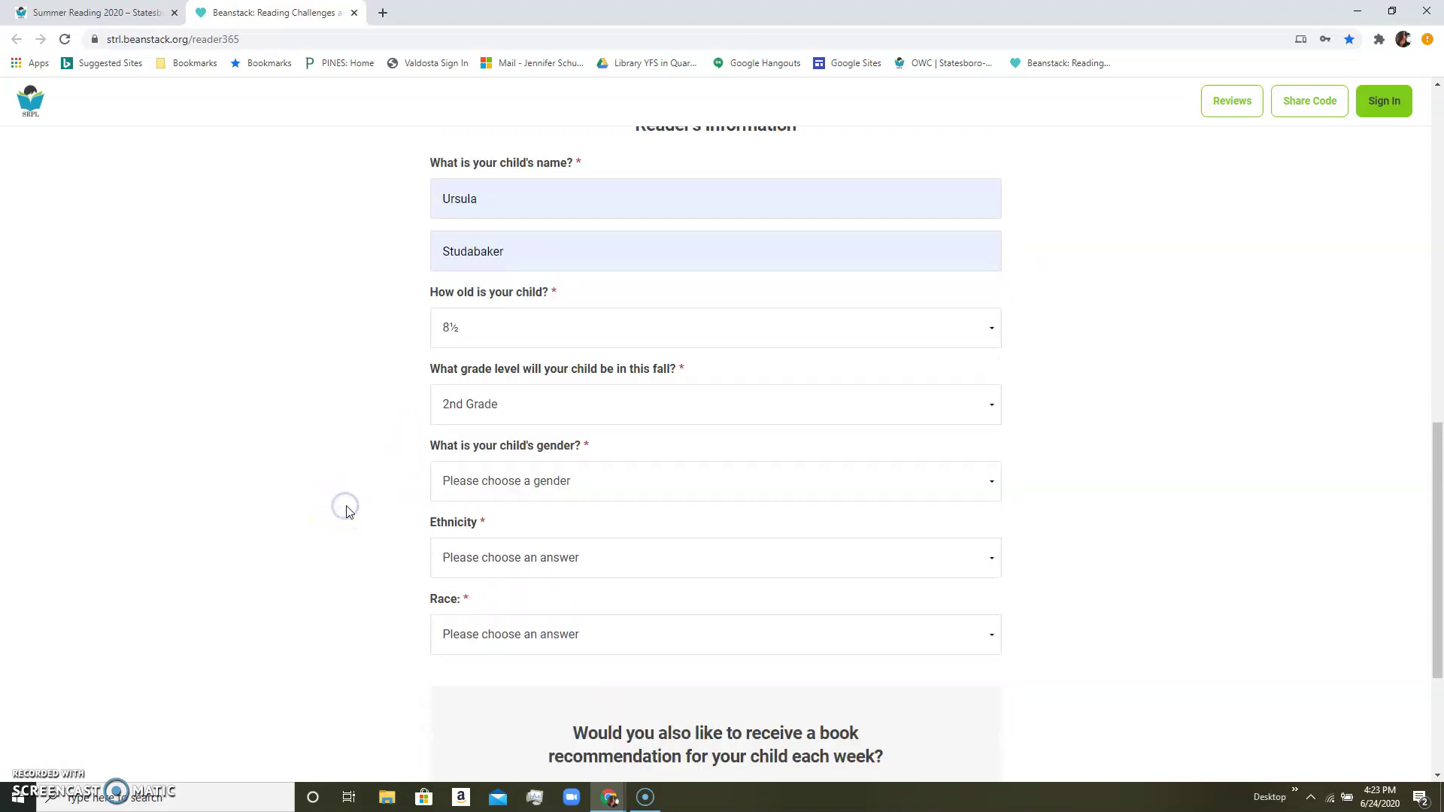
left_click(504, 420)
left_click(487, 463)
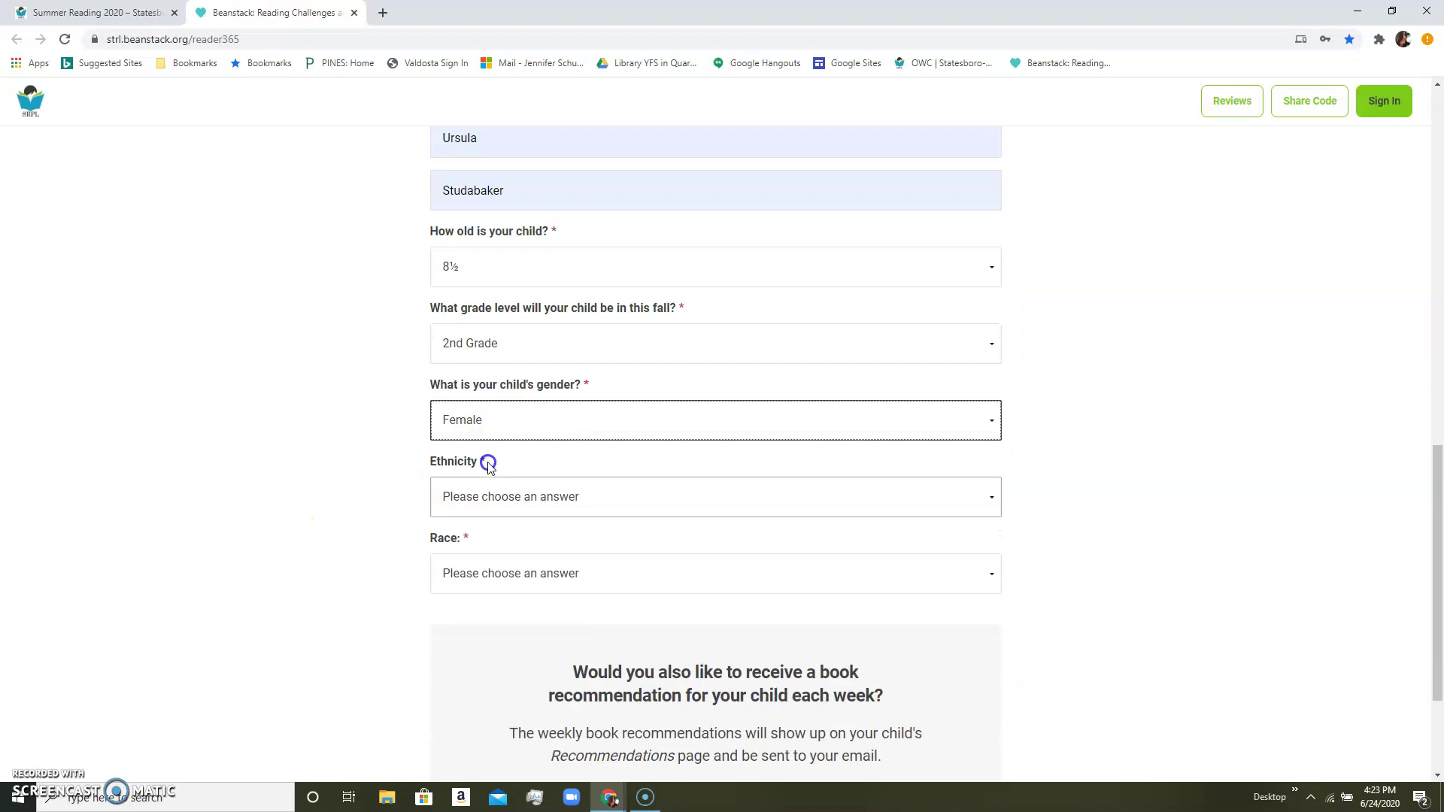
scroll(422, 455, "down", 2)
left_click(493, 346)
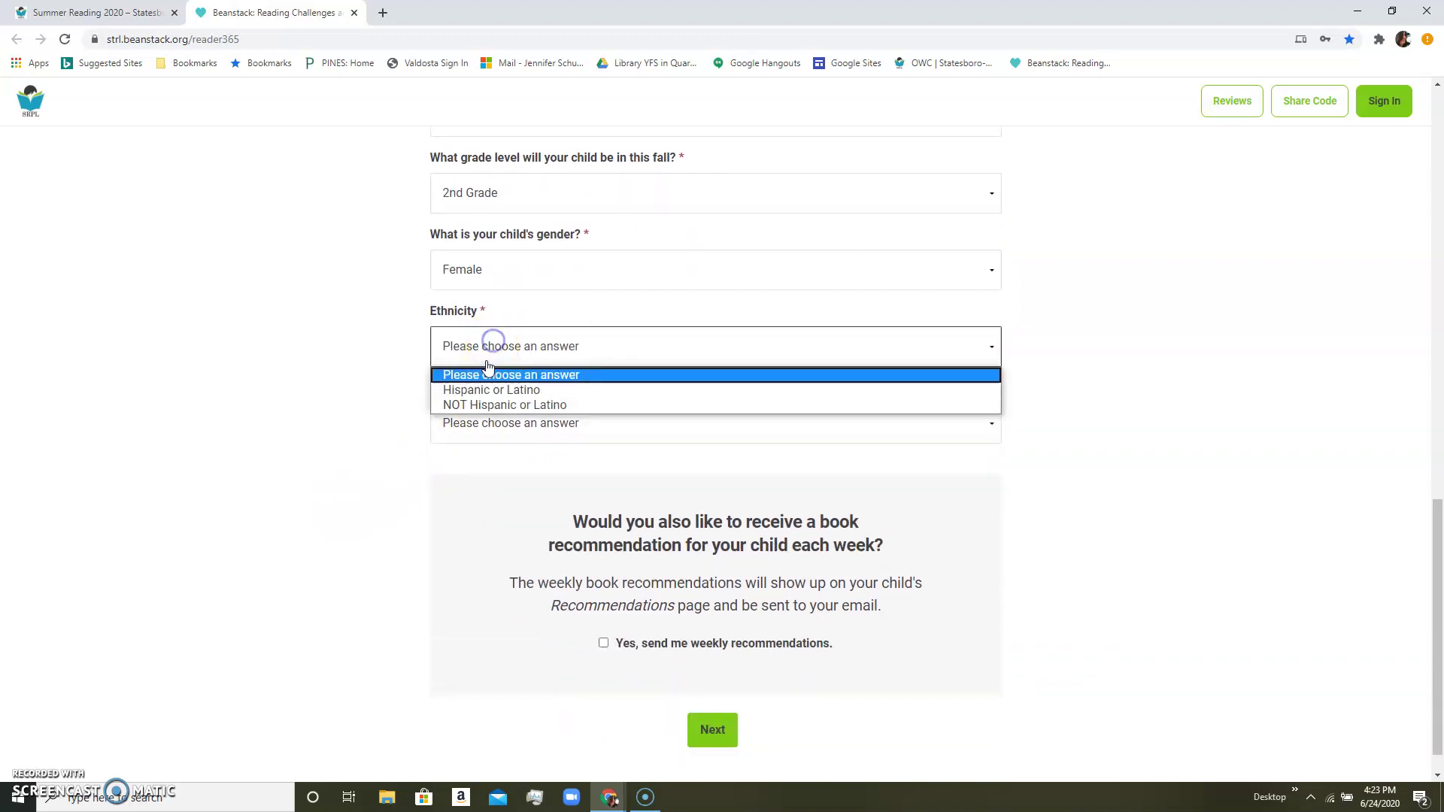
left_click(491, 407)
left_click(489, 421)
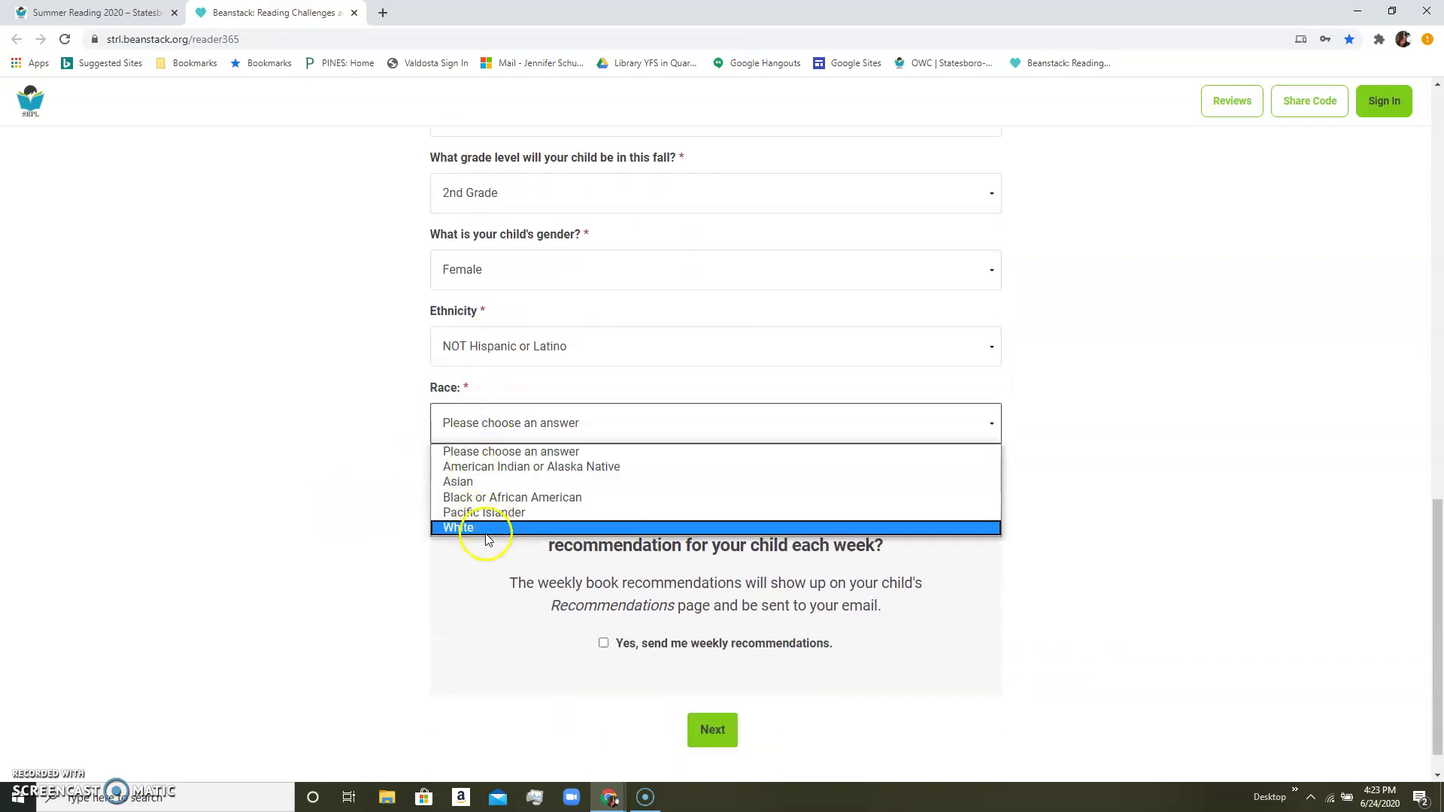
left_click(455, 527)
Tick and then untick the weekly book recommendations option, leaving it unticked.
scroll(406, 519, "down", 1)
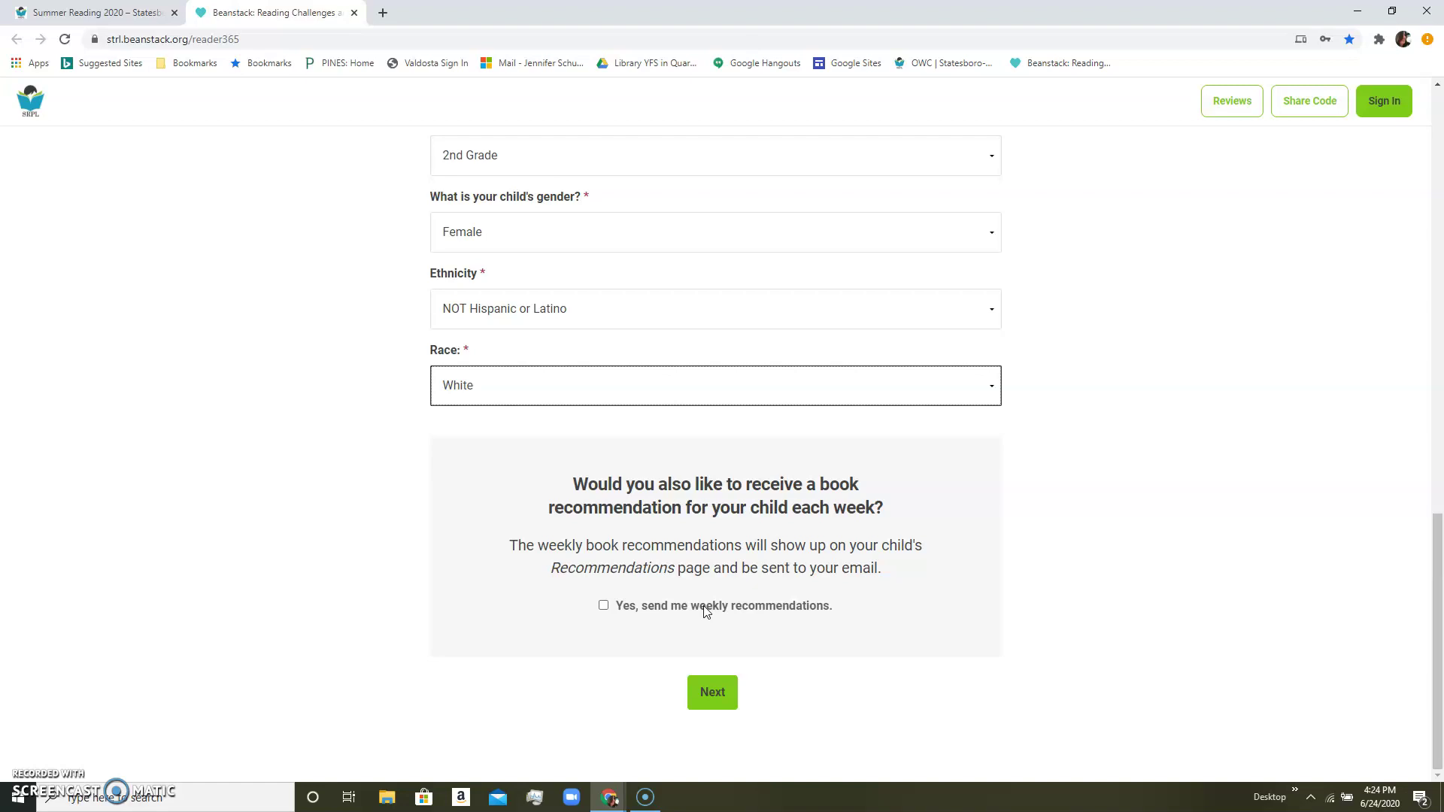
left_click(603, 606)
left_click(608, 605)
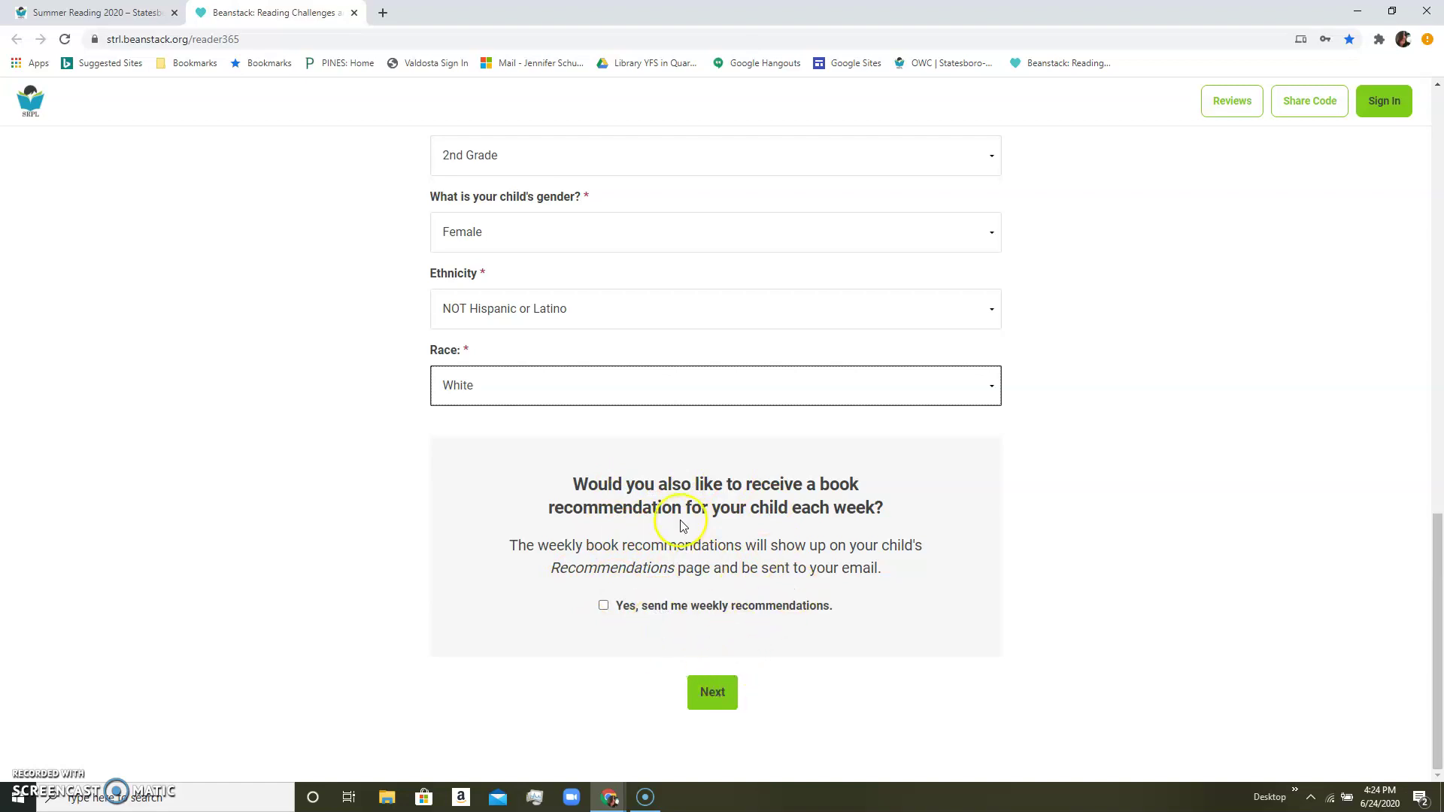
Submit the form, then retype both Password and Confirm Password so they match.
left_click(722, 692)
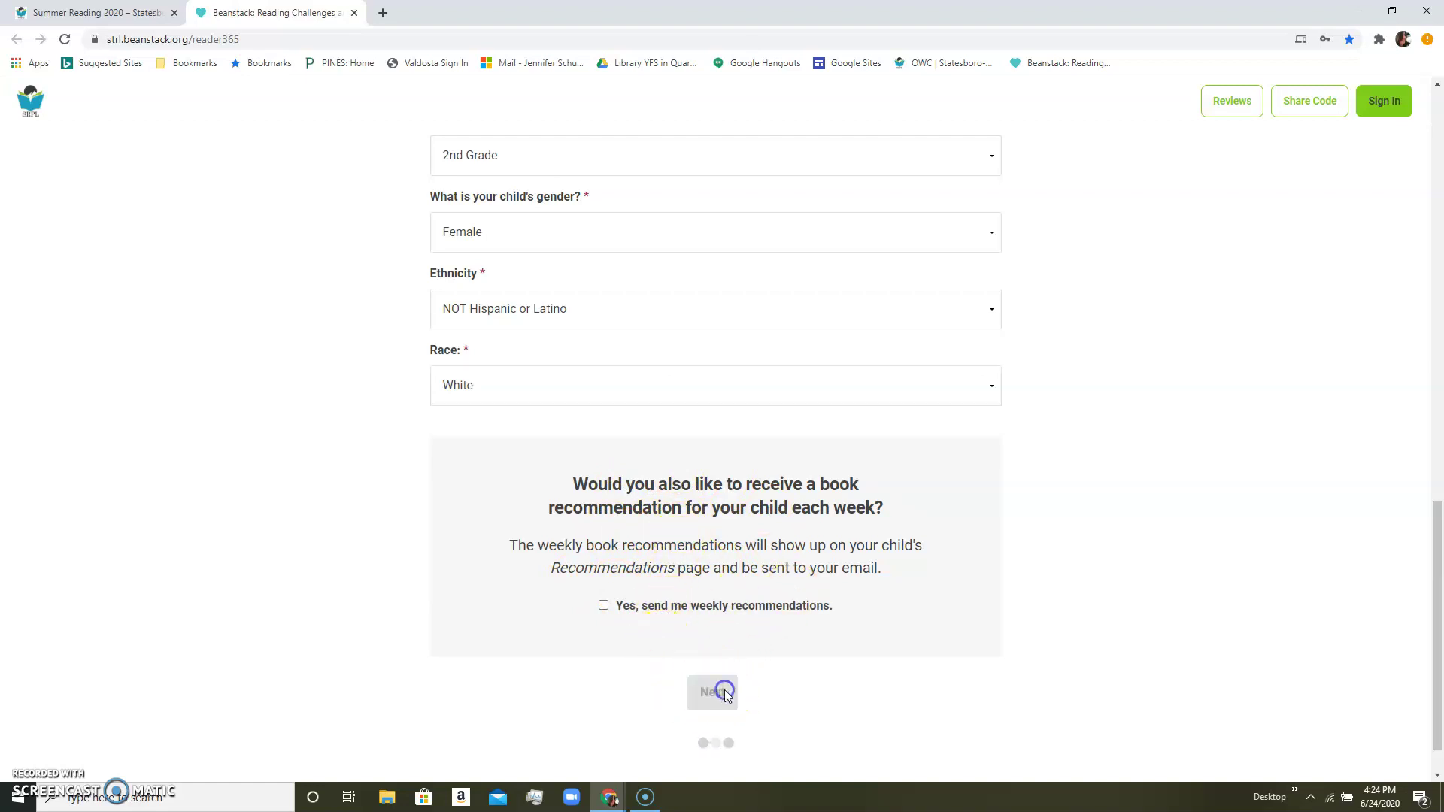
scroll(771, 583, "up", 5)
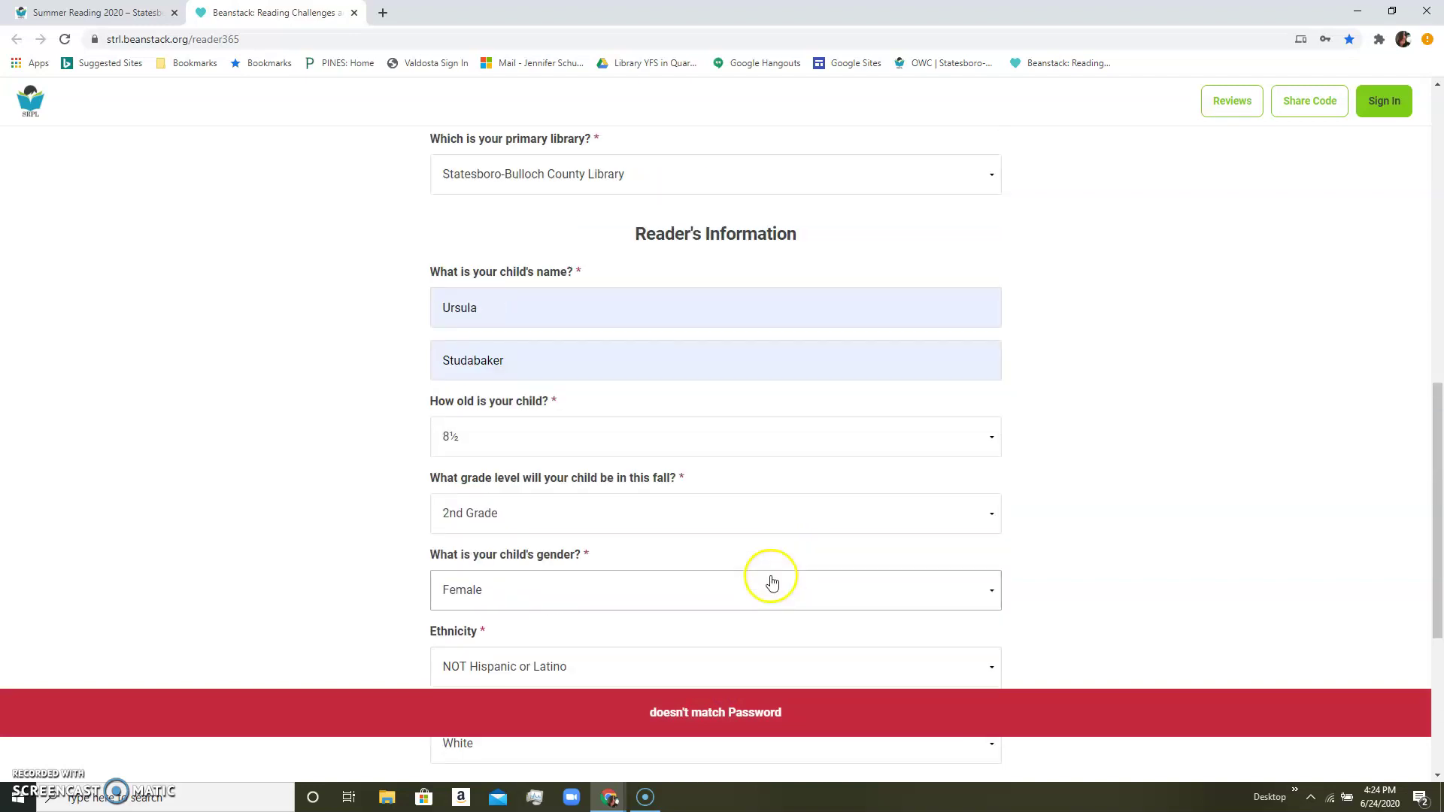
scroll(771, 583, "up", 4)
left_click(752, 415)
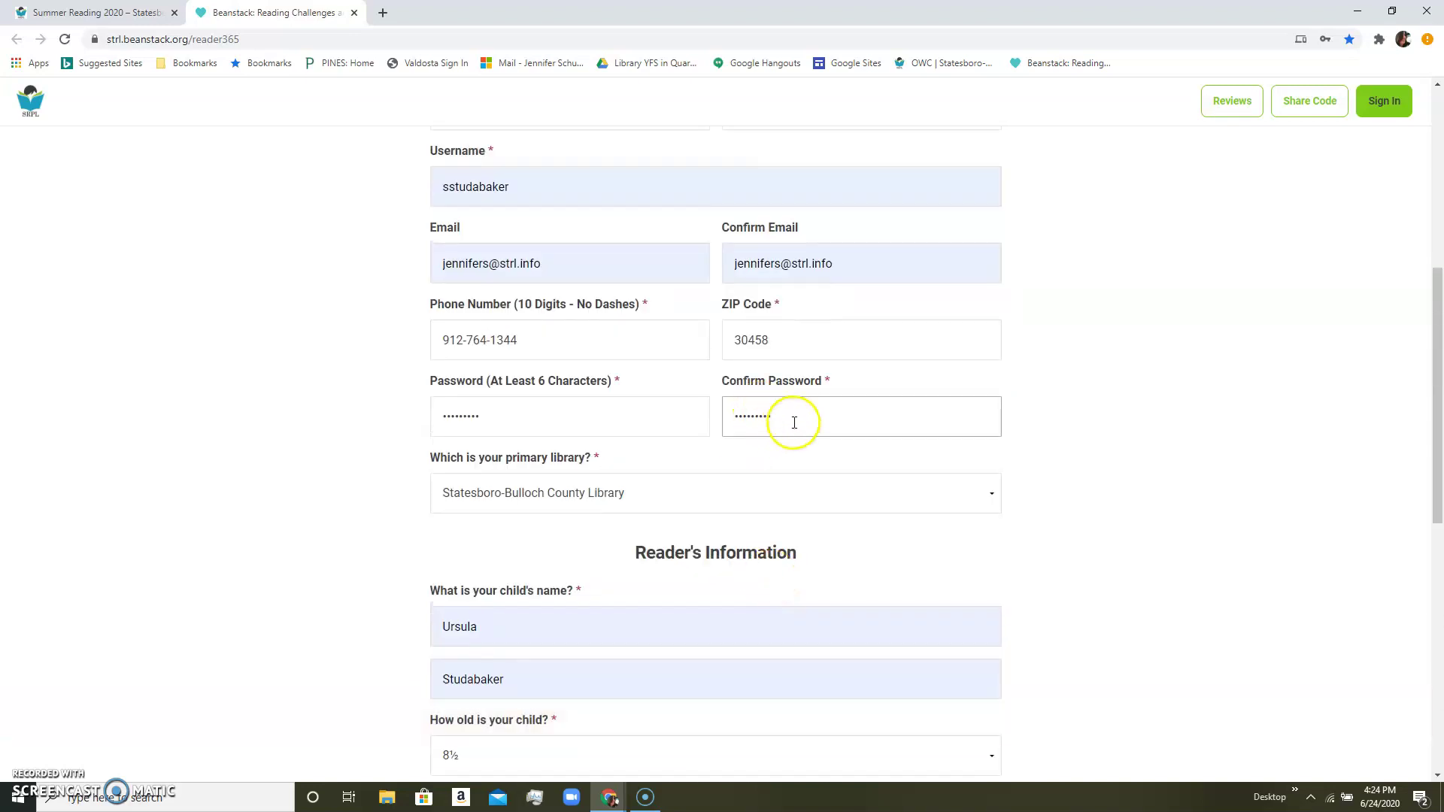
left_click_drag(794, 422, 725, 421)
type("ab")
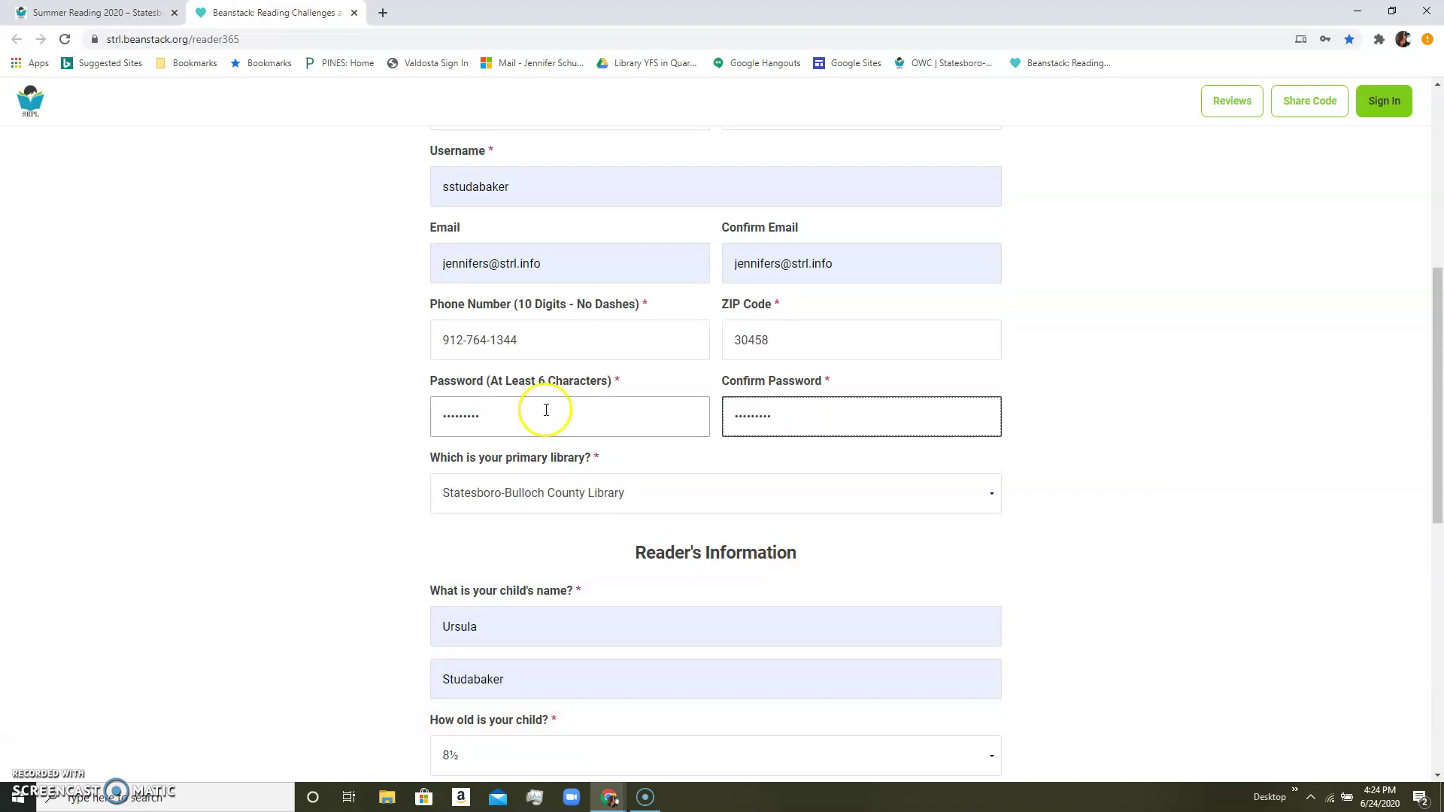
left_click_drag(542, 410, 422, 400)
type("abcd")
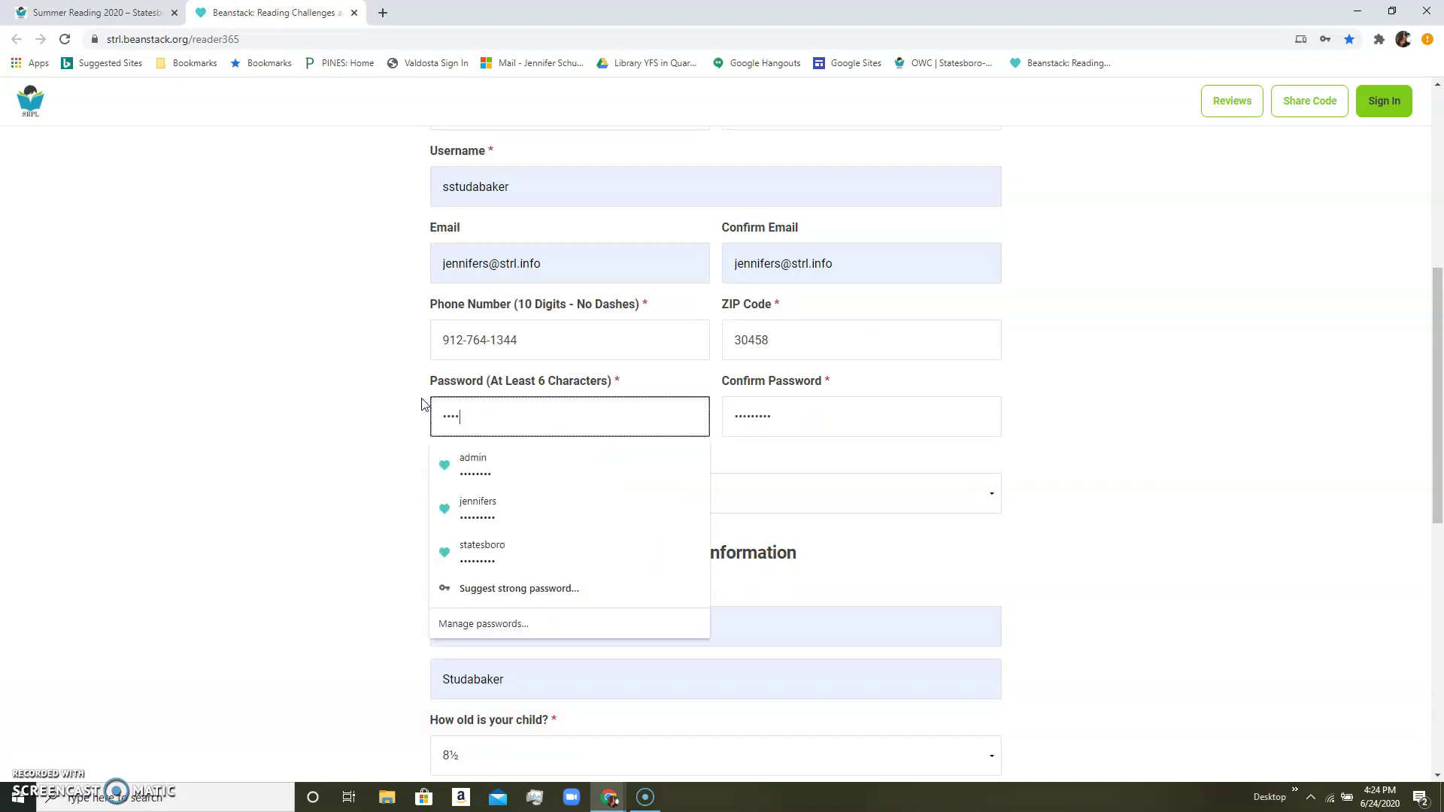
left_click(412, 401)
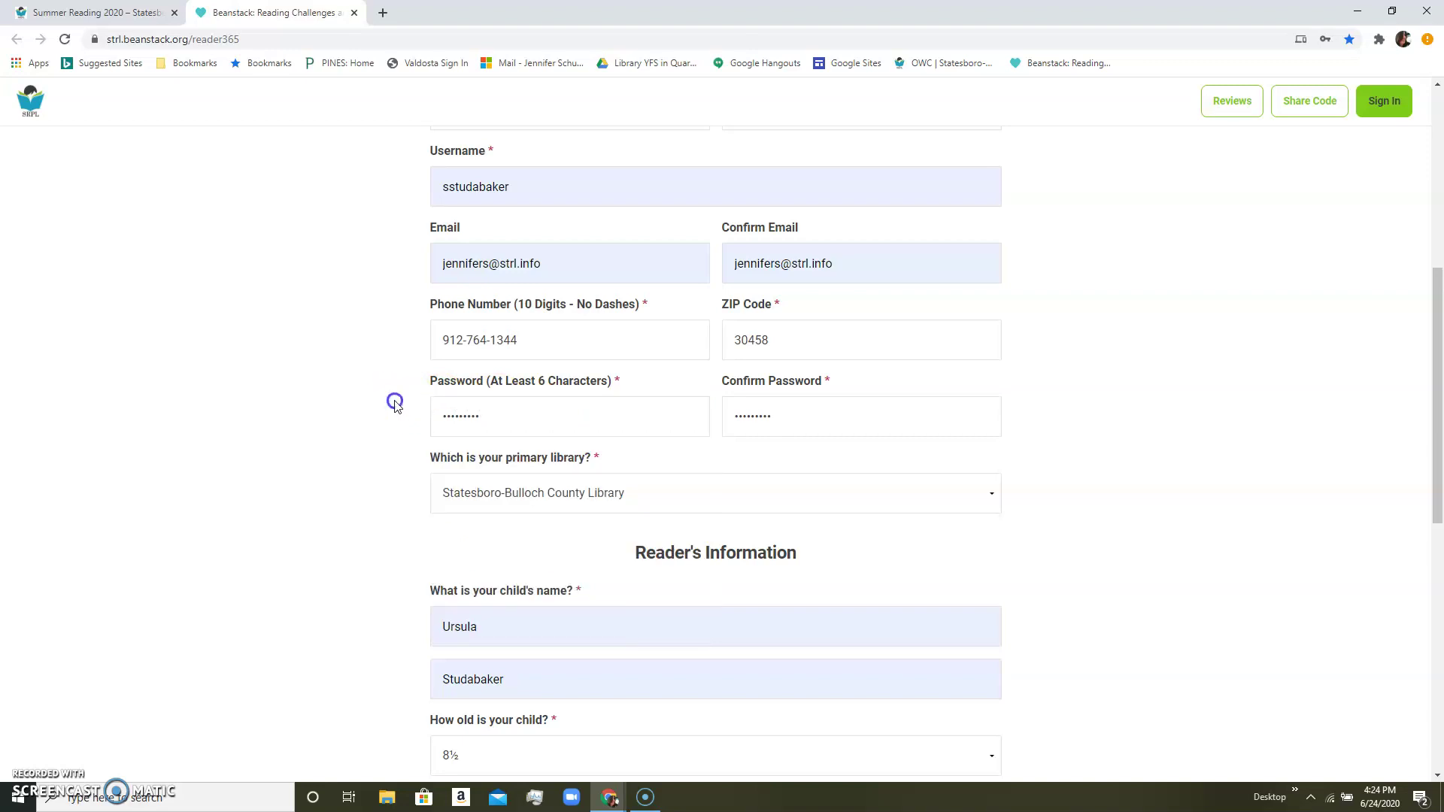
scroll(387, 391, "down", 7)
scroll(383, 382, "down", 2)
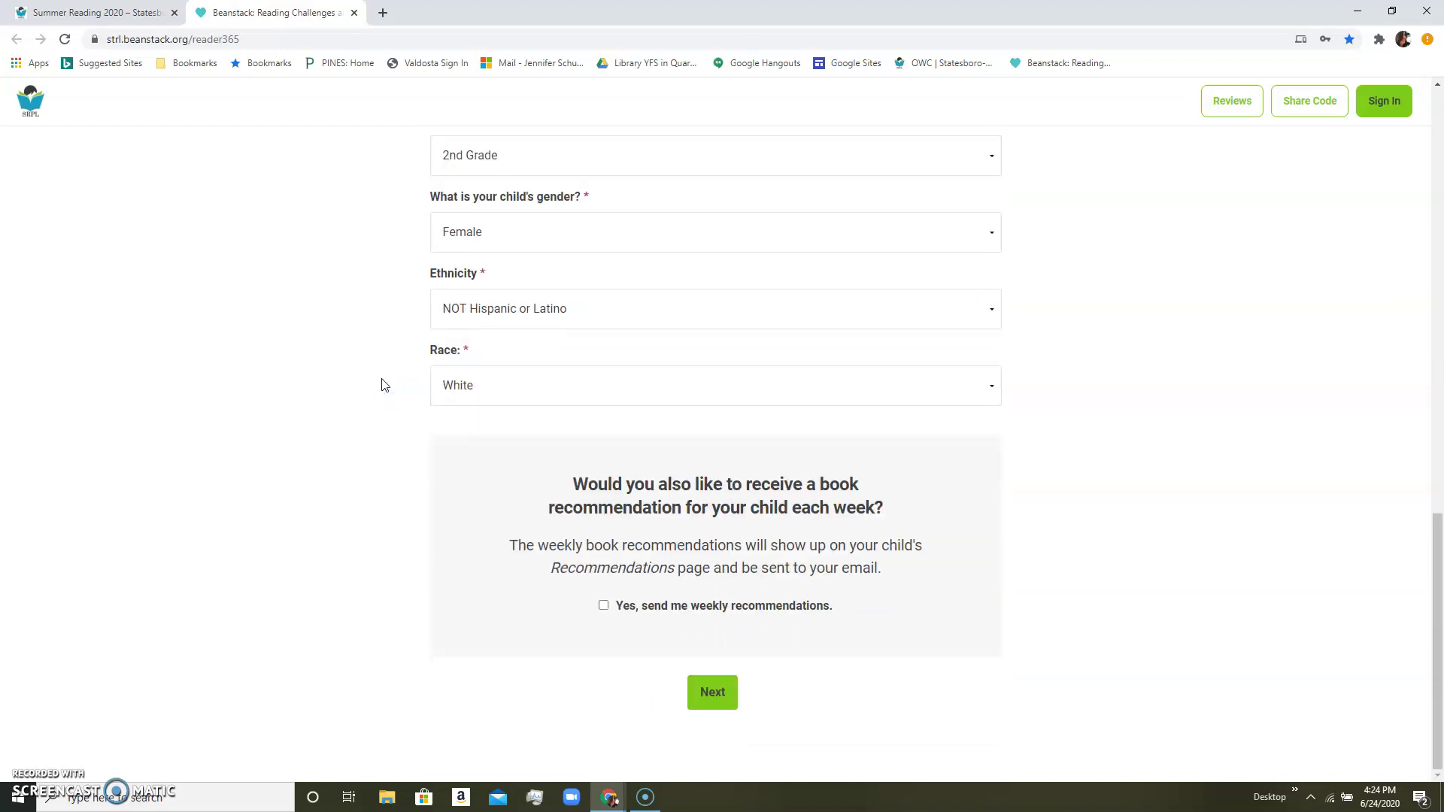
Resubmit the completed child registration form.
left_click(711, 688)
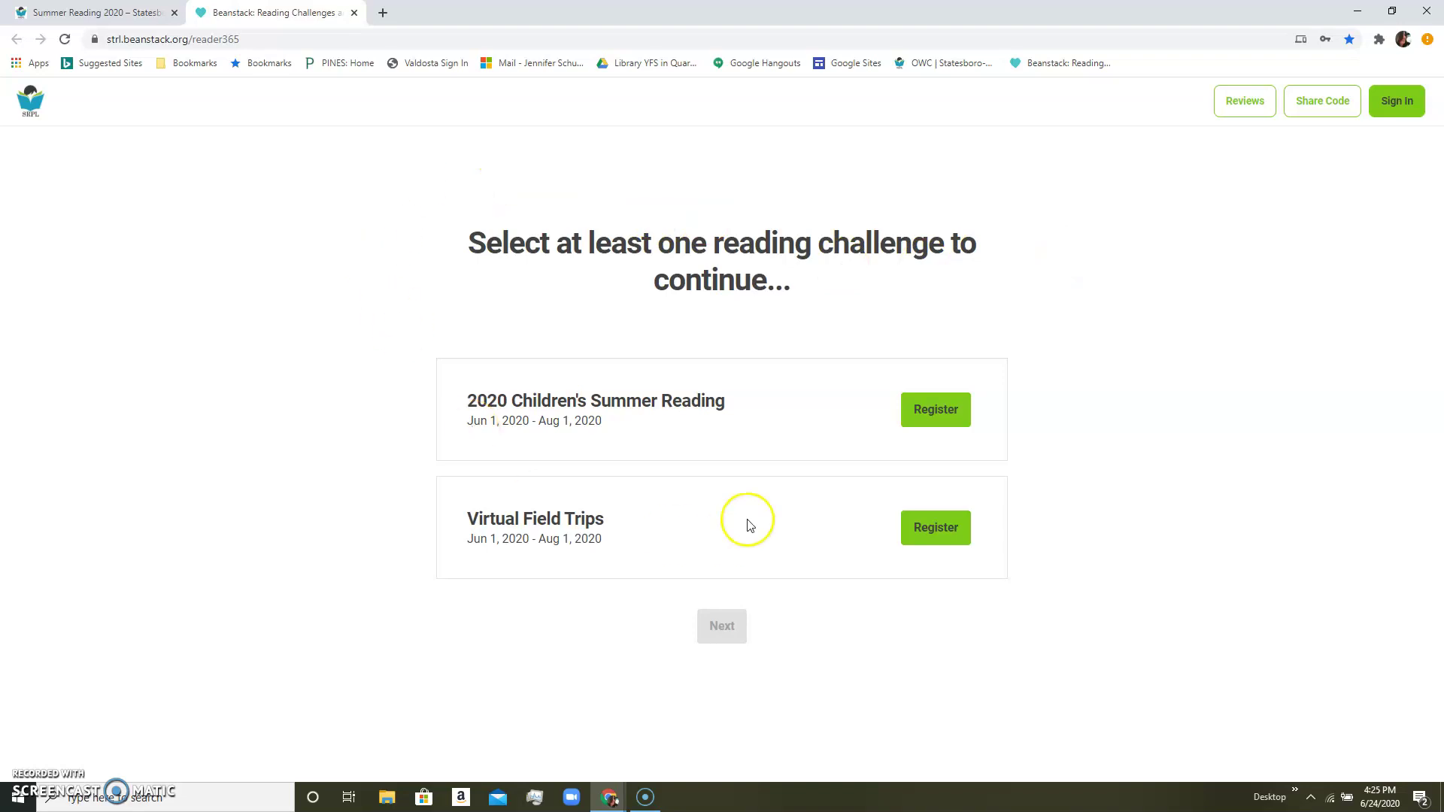
Register the child for 2020 Children's Summer Reading and close the save-password and Badge Unlocked notices.
left_click(950, 415)
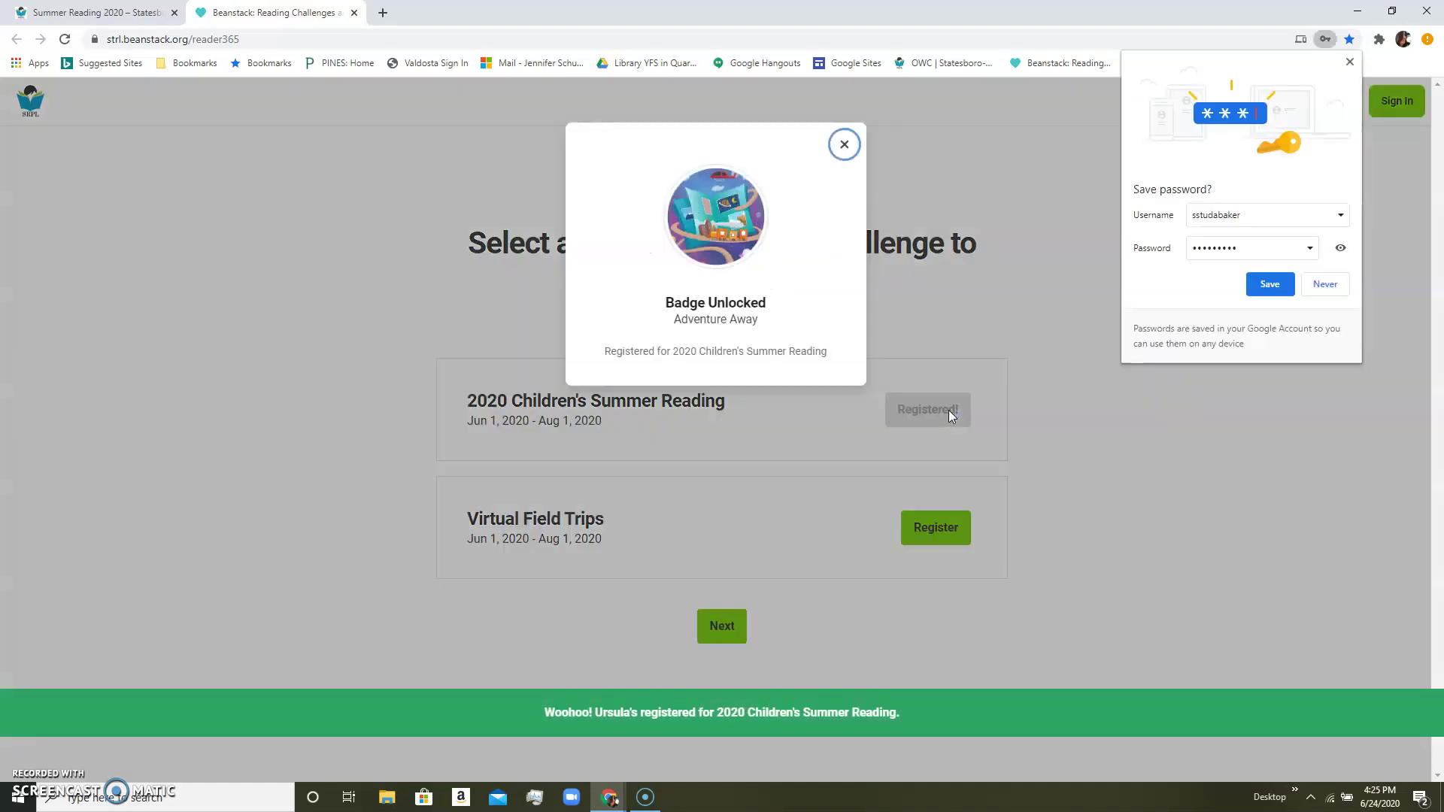
left_click(1350, 61)
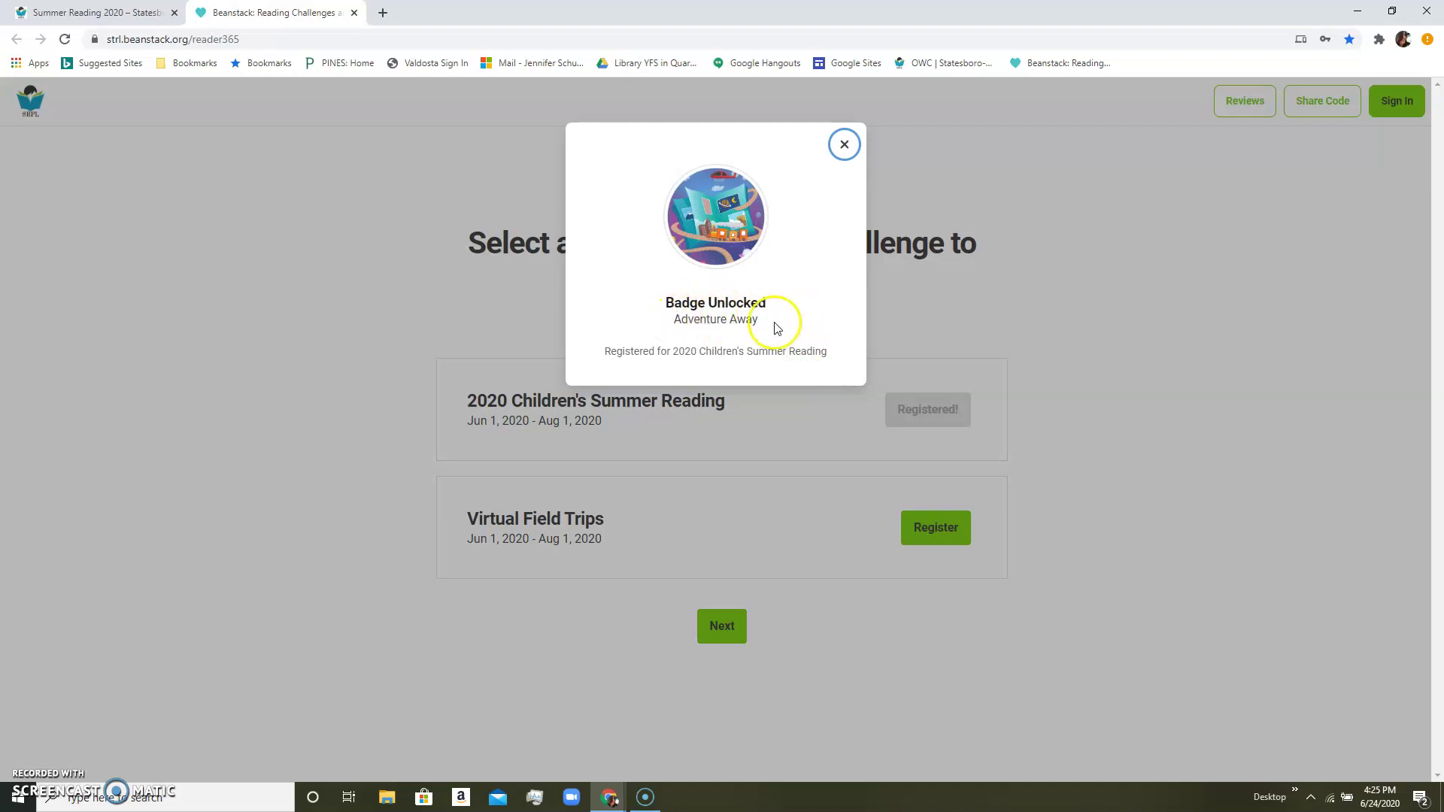
left_click(846, 145)
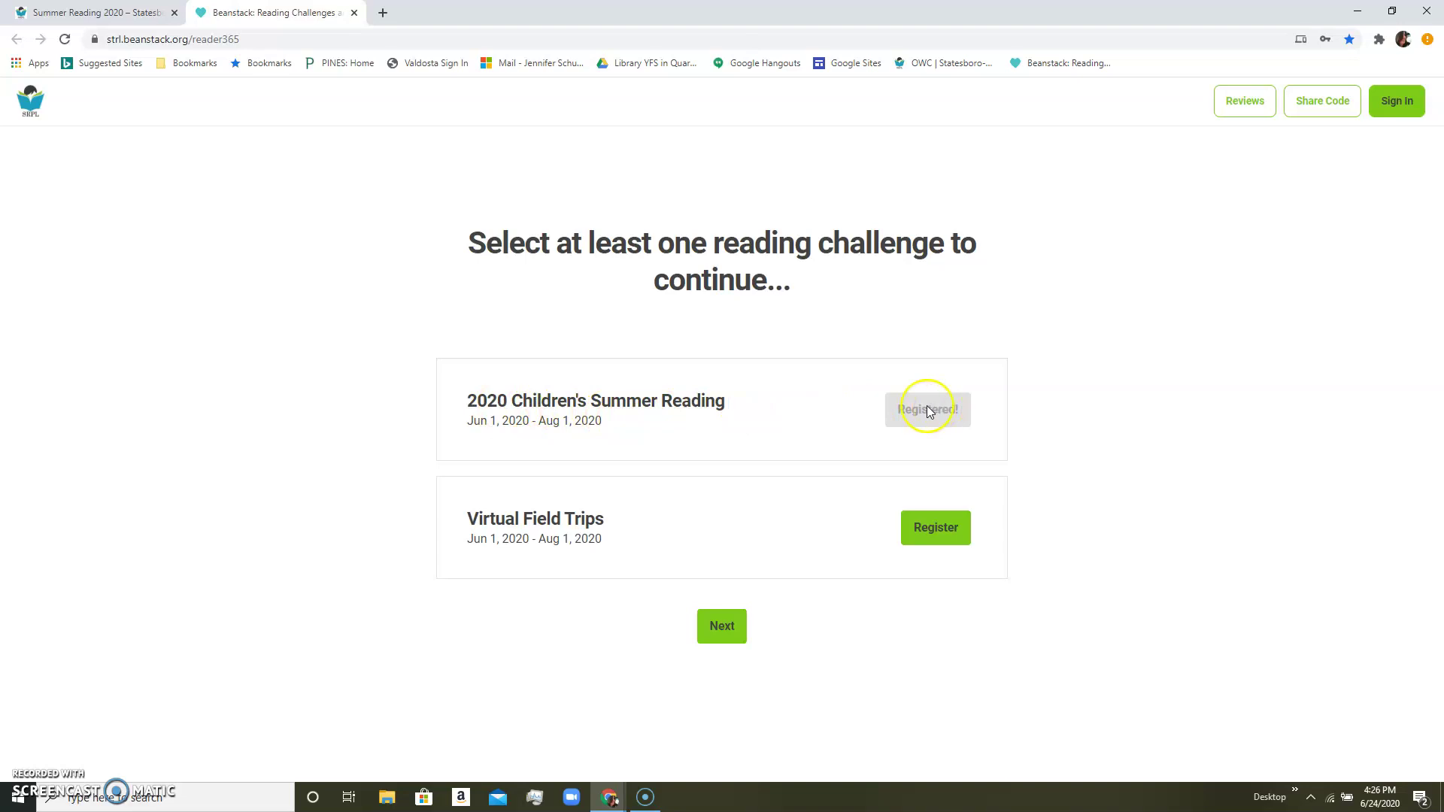
Continue past challenges, answer No to another child and Yes to registering yourself.
left_click(737, 629)
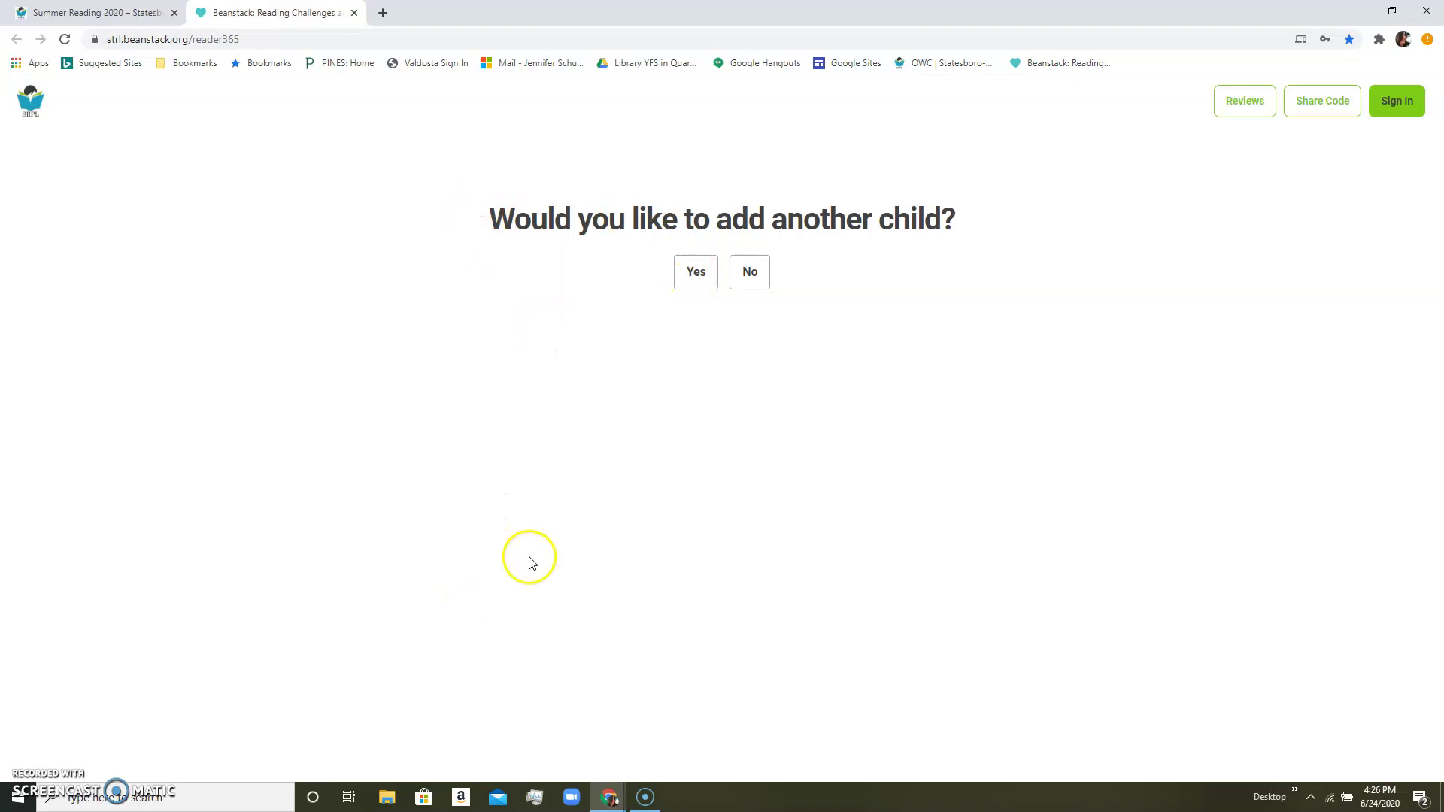
left_click(754, 274)
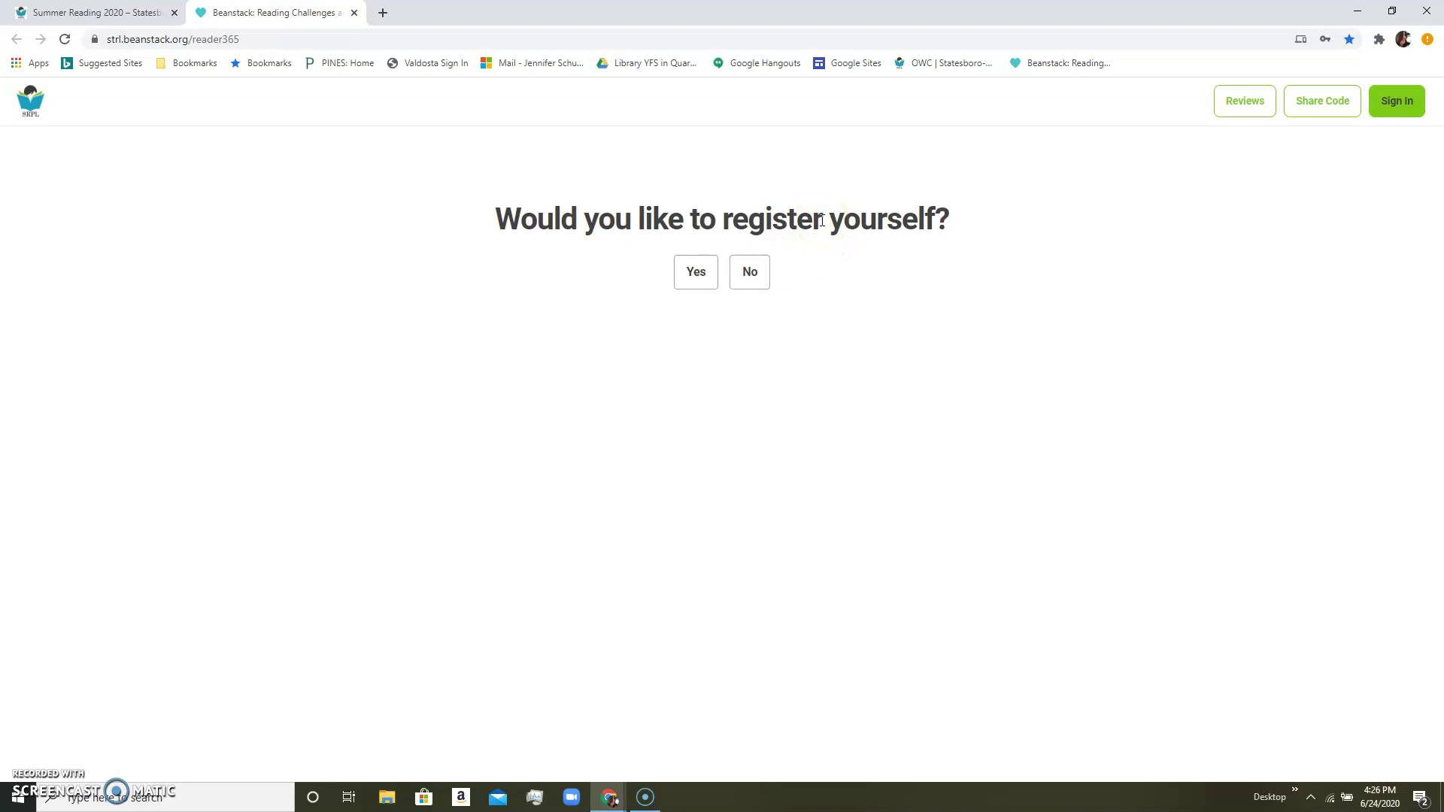
left_click(697, 272)
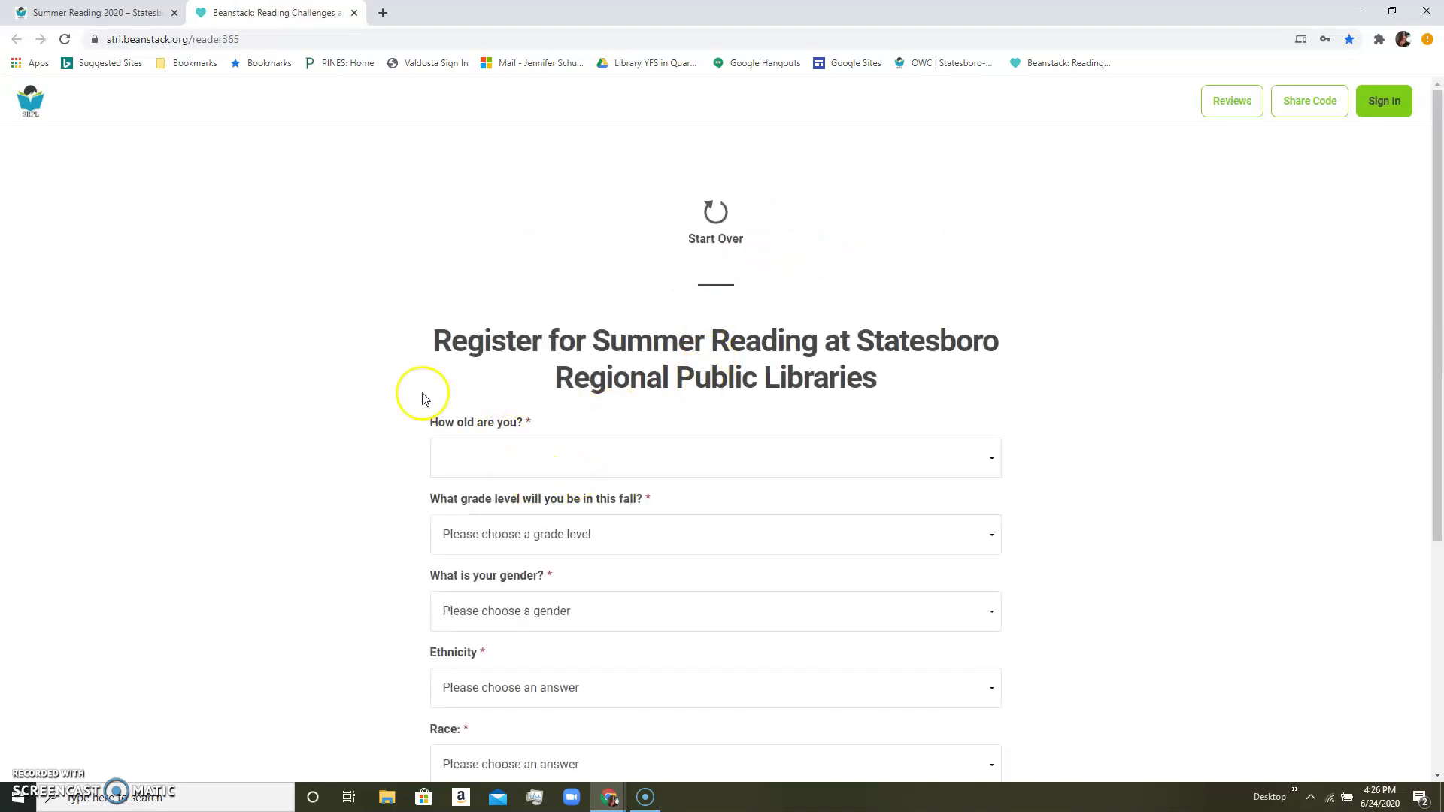
Set the adult's age to 38 and grade level to Adult.
scroll(421, 395, "down", 3)
left_click(515, 227)
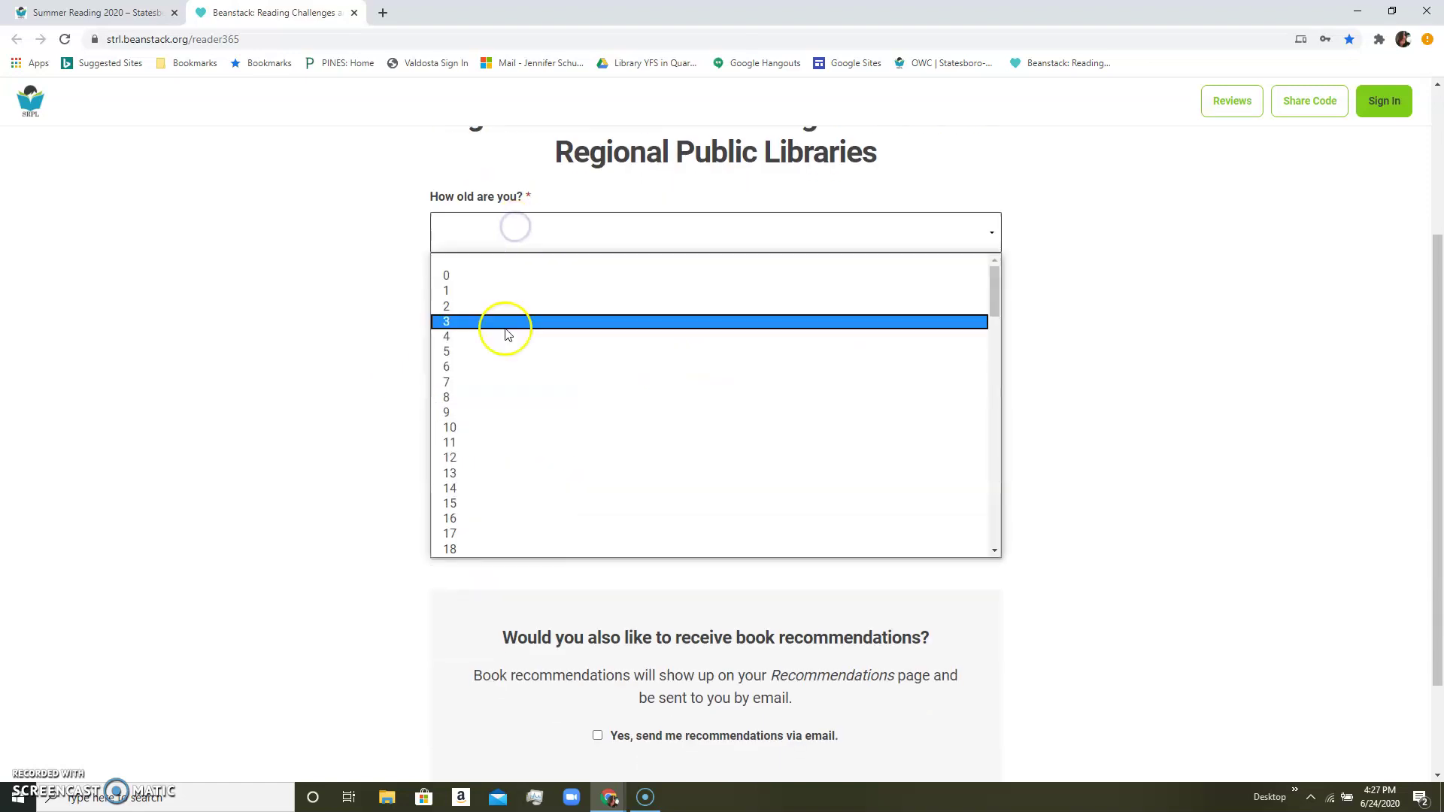
scroll(509, 451, "down", 6)
left_click(495, 410)
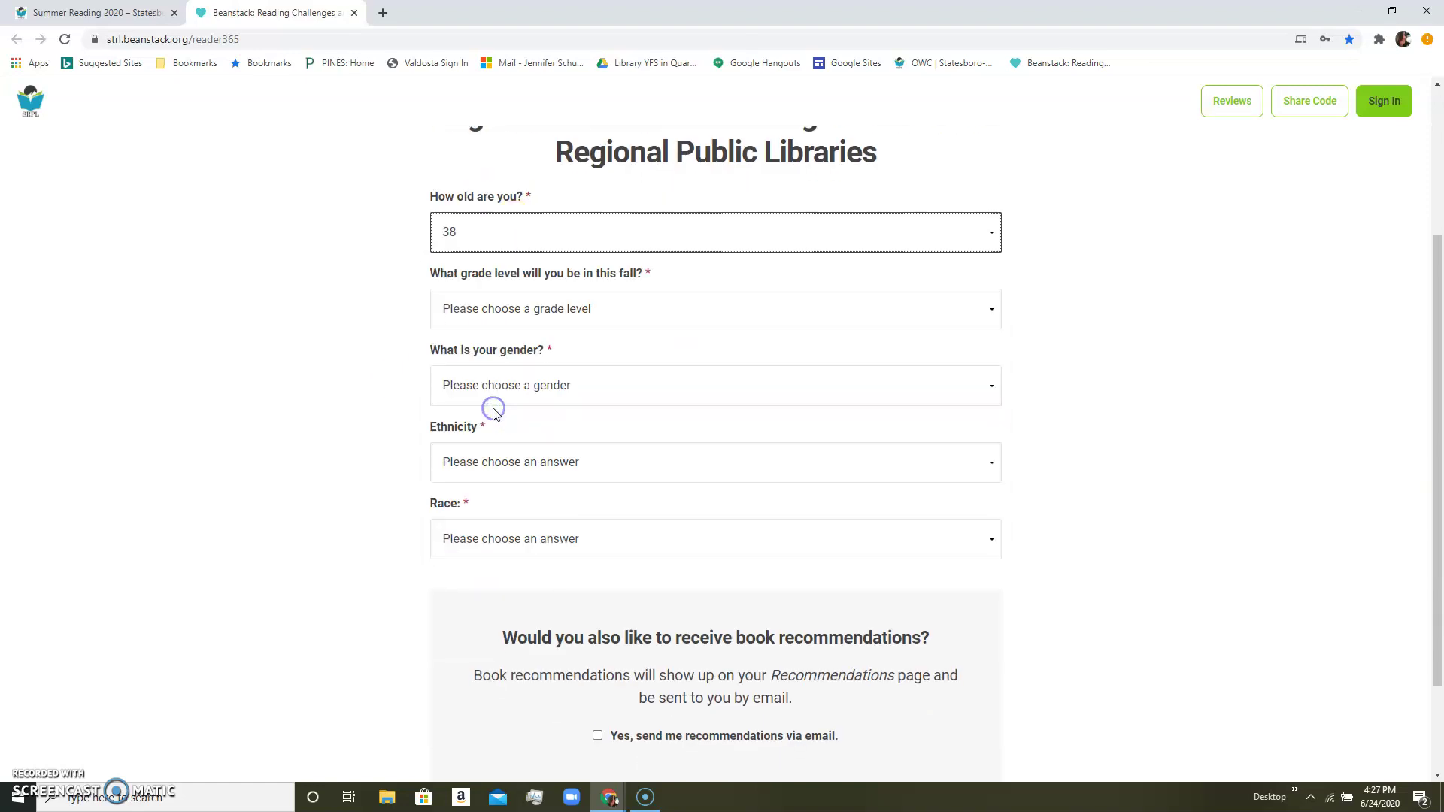
left_click(472, 307)
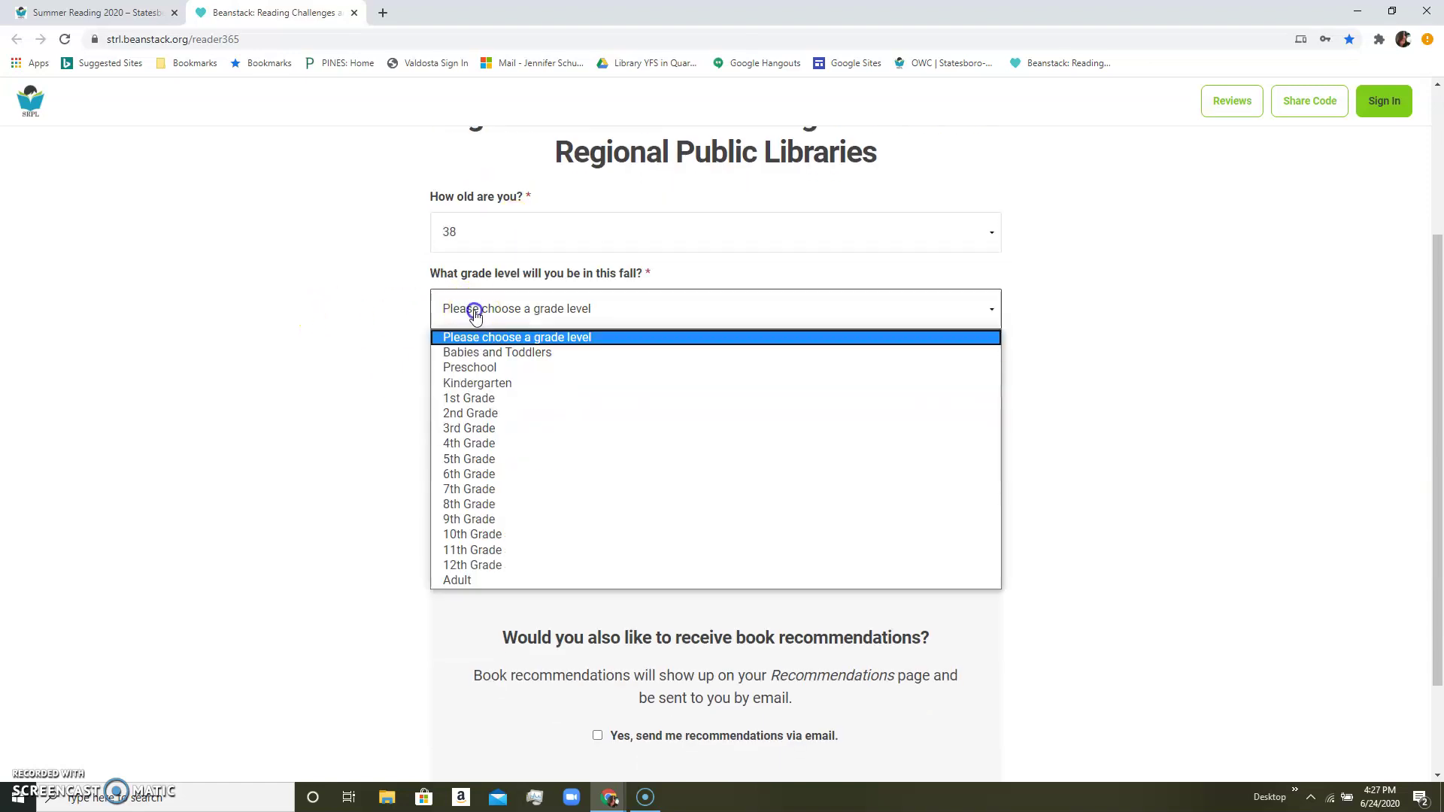
left_click(469, 580)
Choose Female, NOT Hispanic or Latino, and White, then submit the adult's details.
left_click(506, 385)
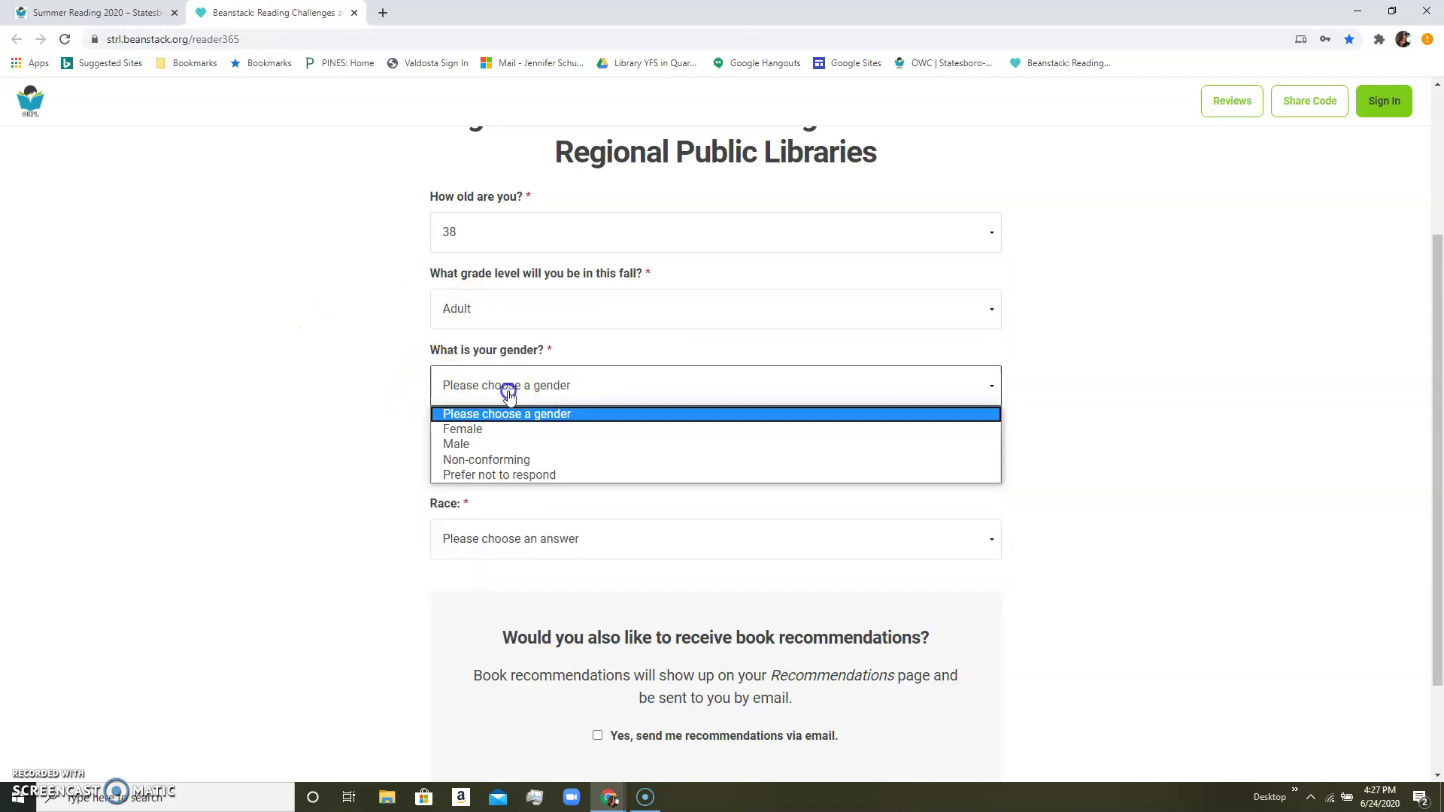
left_click(503, 434)
left_click(498, 460)
left_click(493, 517)
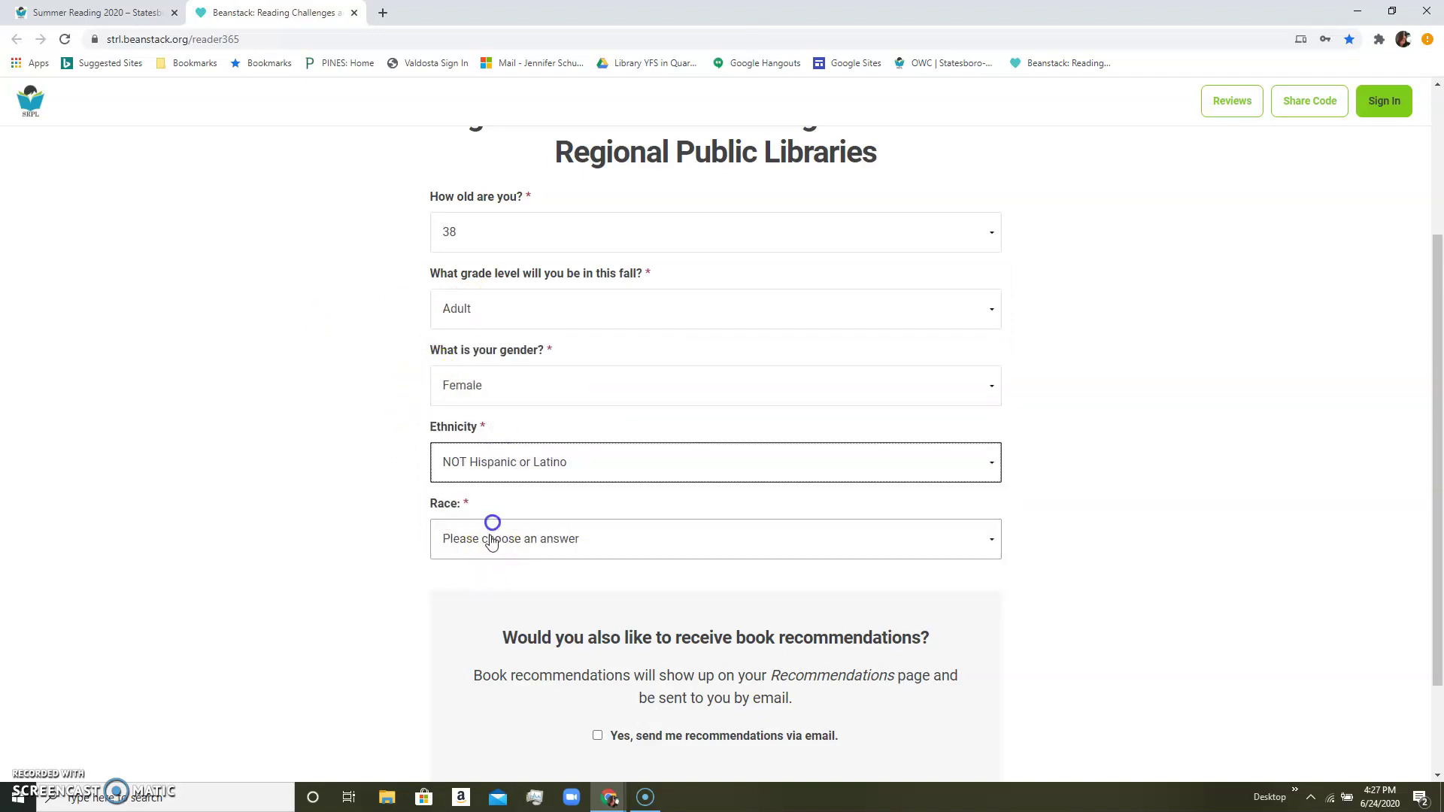
left_click(478, 640)
scroll(400, 564, "down", 1)
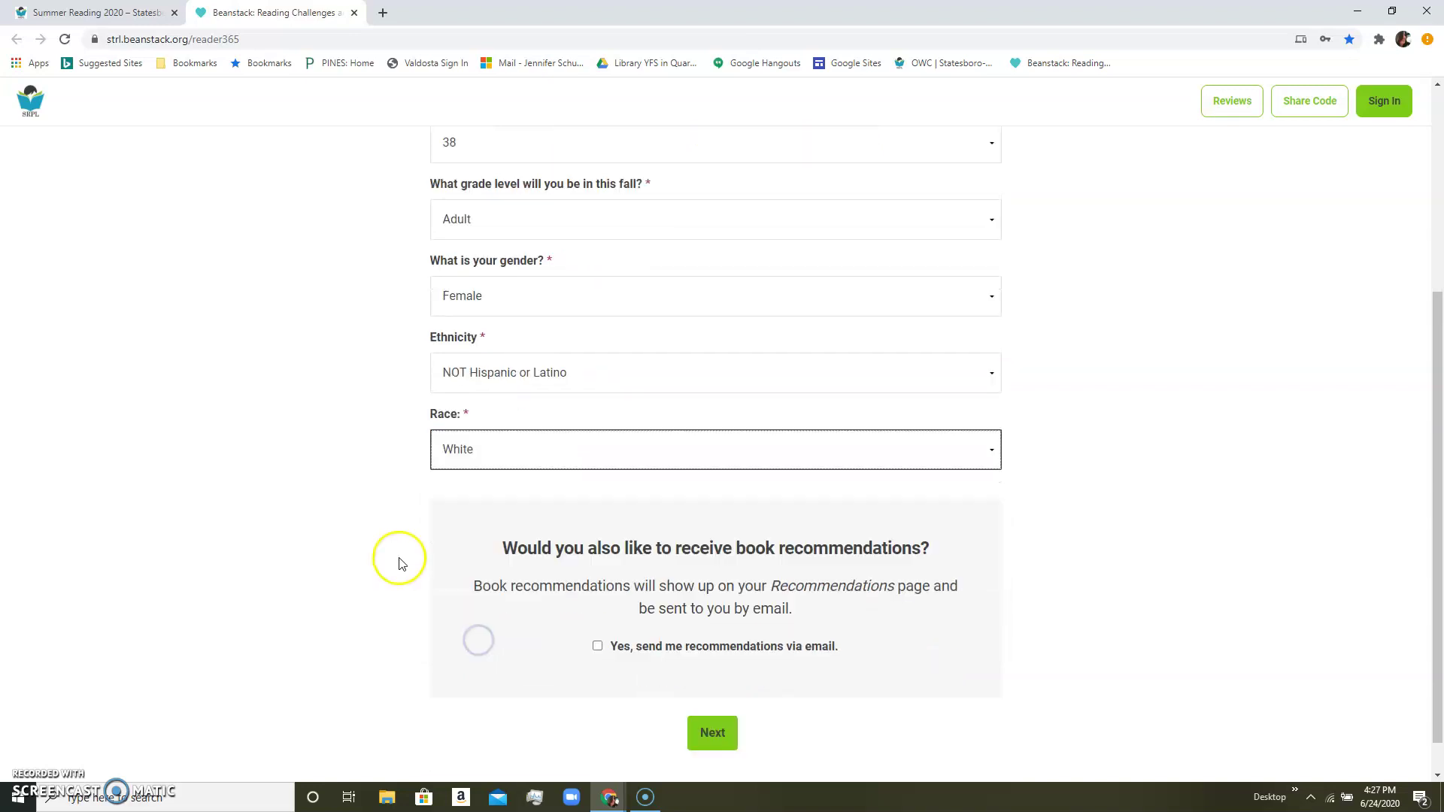
scroll(399, 563, "down", 1)
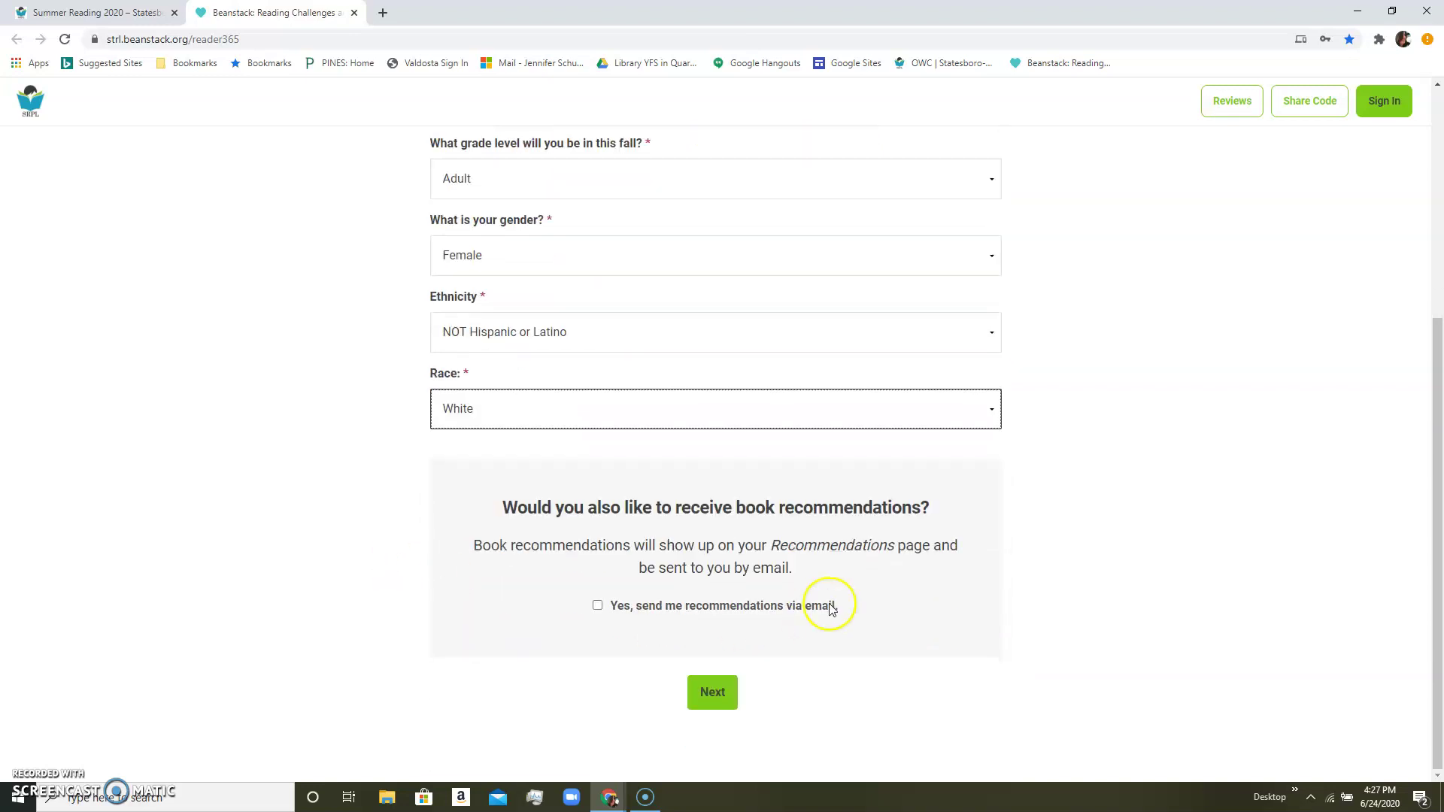
left_click(718, 687)
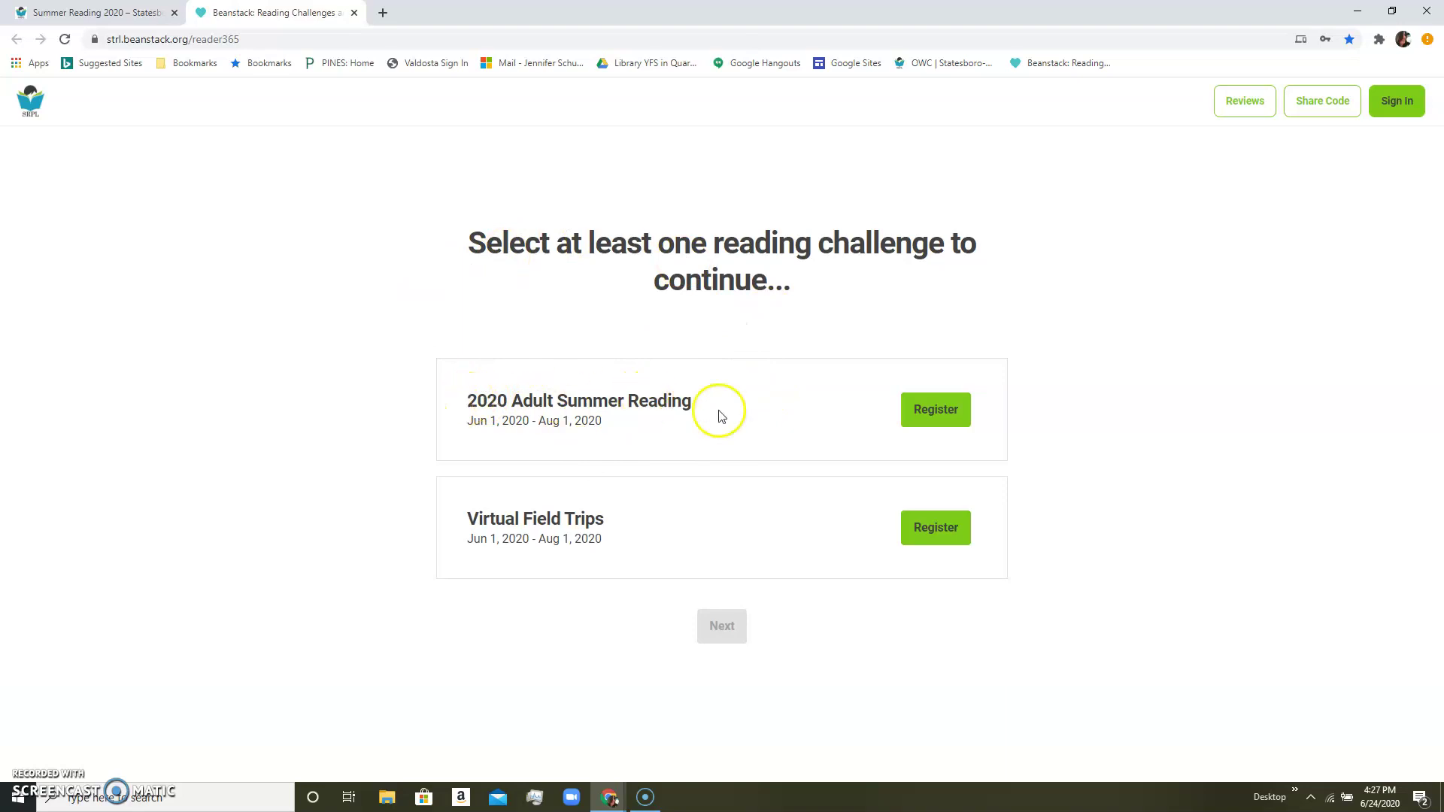
Register the adult for 2020 Adult Summer Reading and decline adding another adult.
left_click(925, 406)
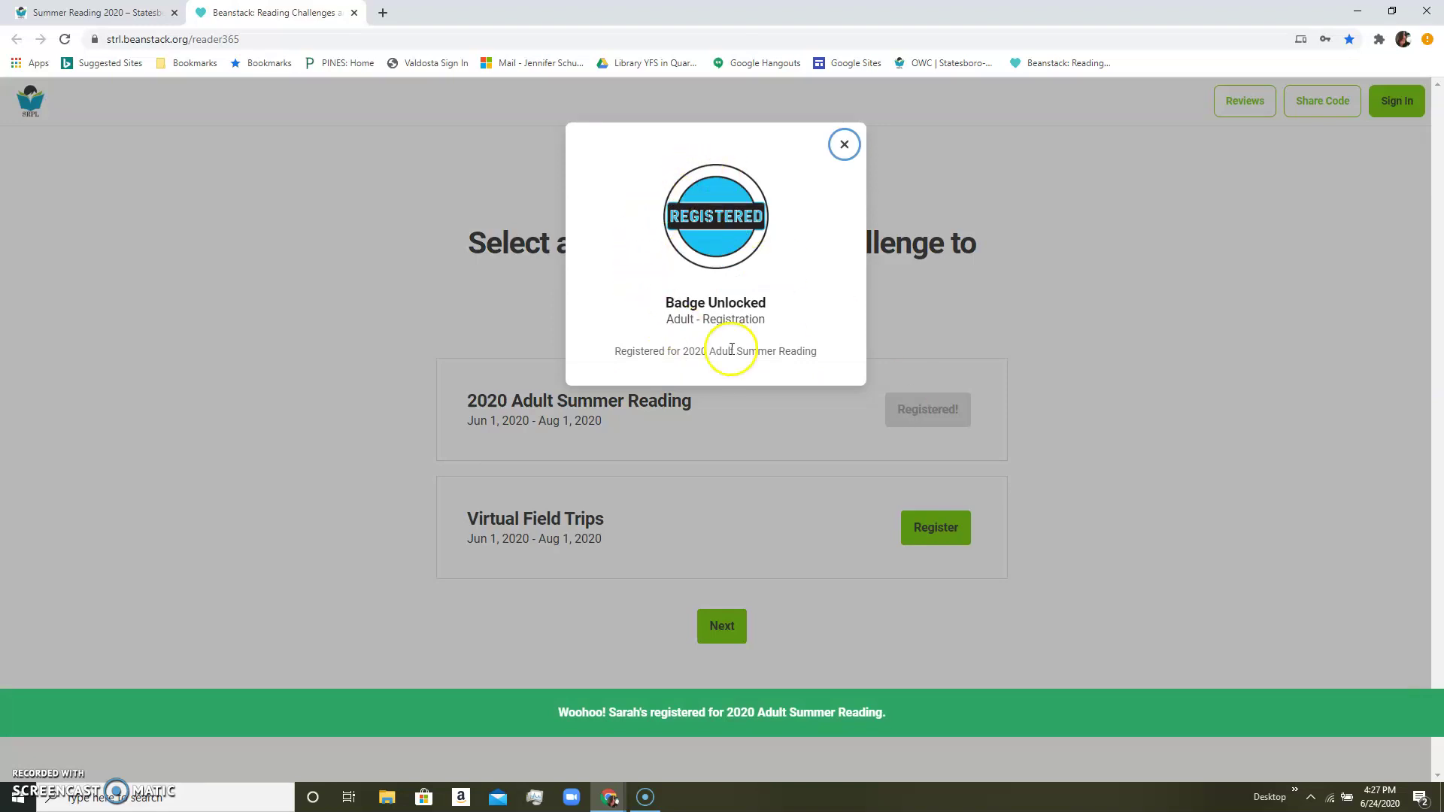
left_click(842, 145)
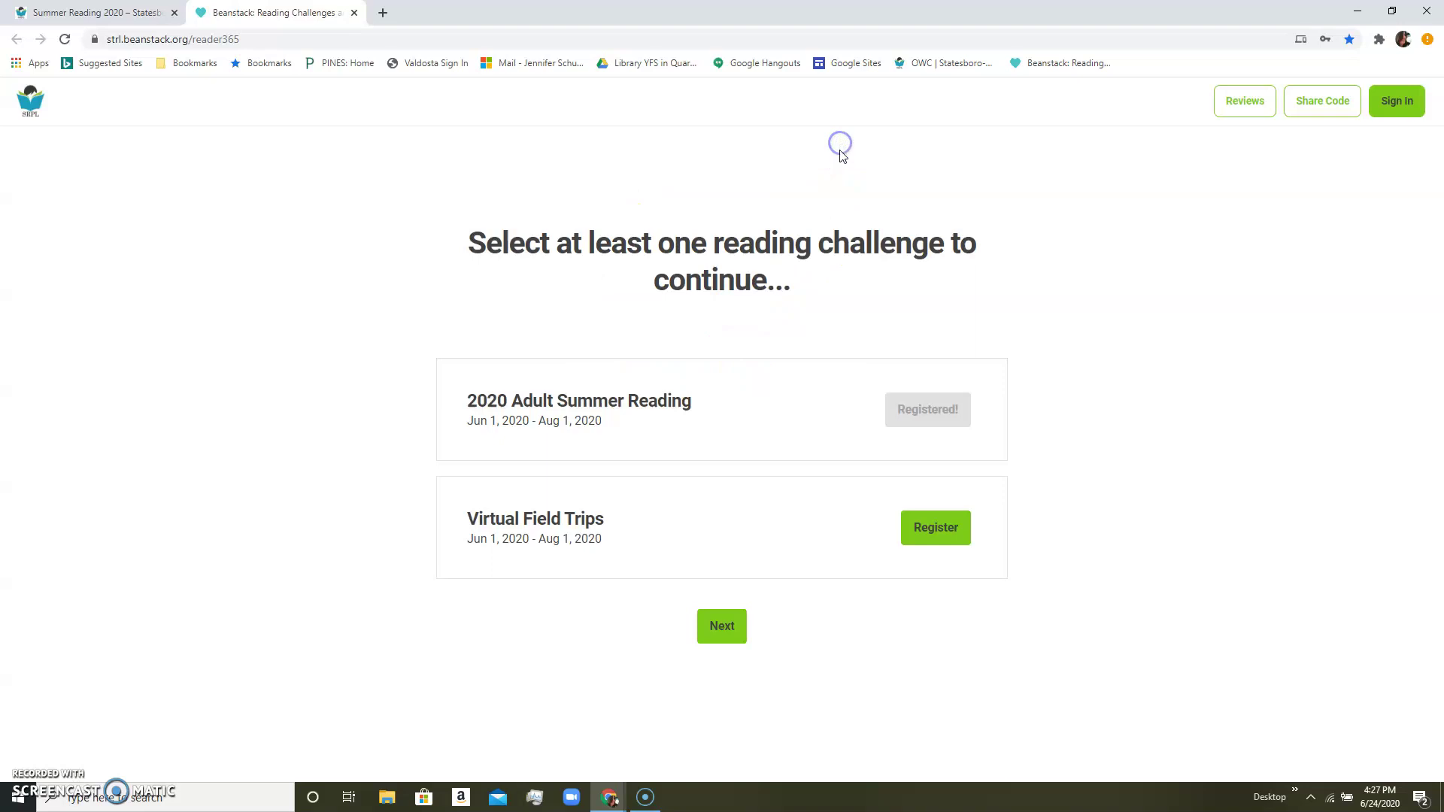
left_click(722, 626)
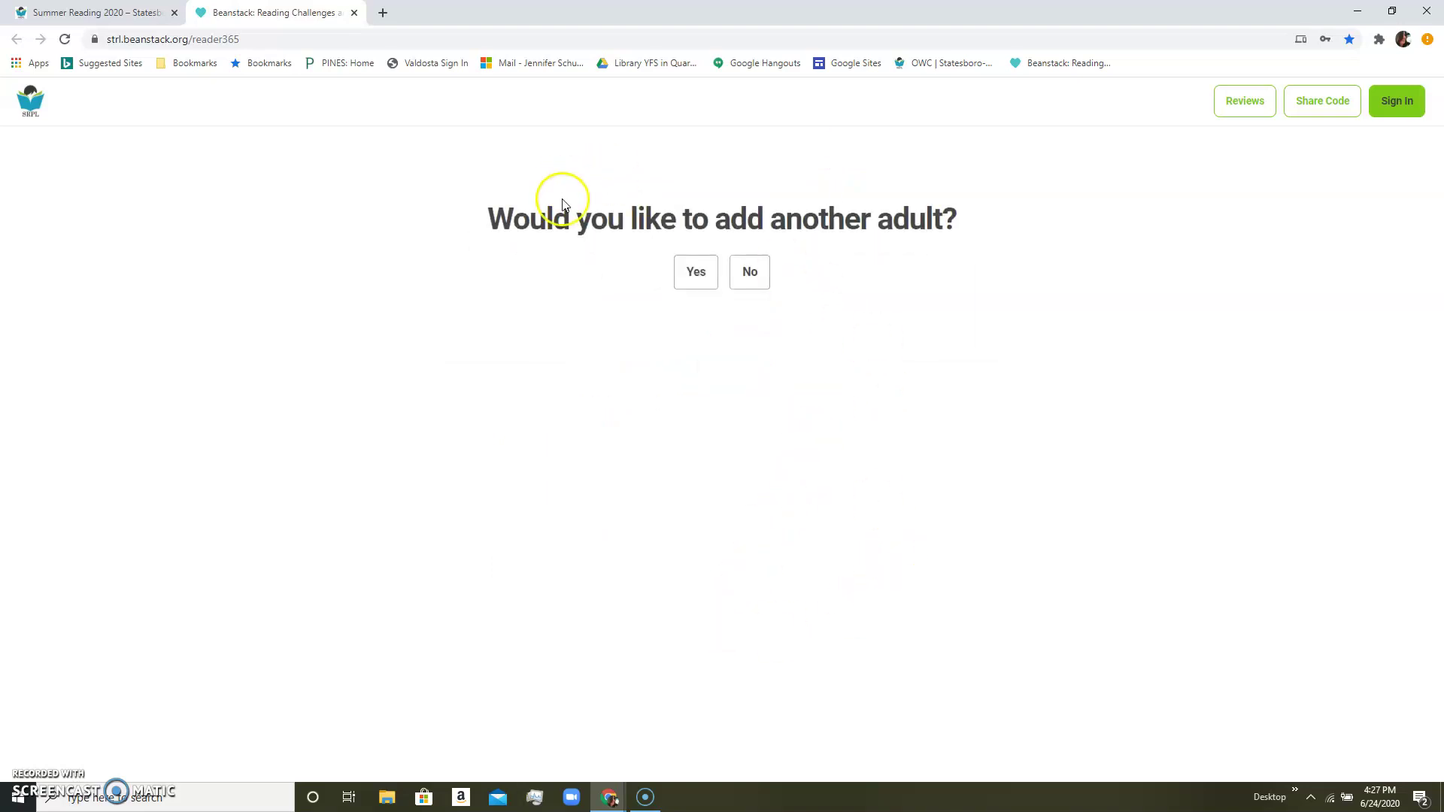
left_click(750, 275)
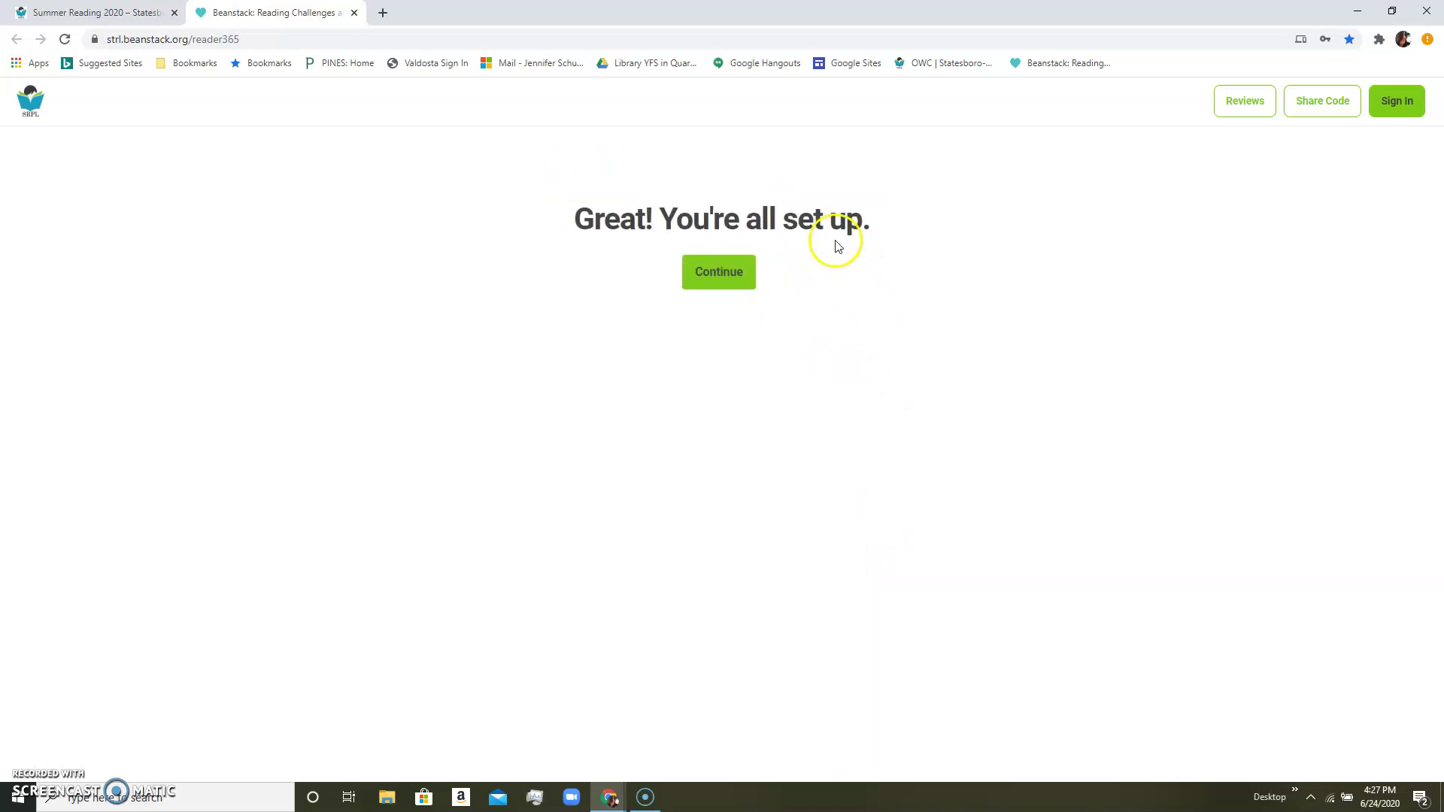
Finish setup, glance at the Summer Reading 2020 tab, then return to the child's Beanstack Challenges page.
left_click(718, 274)
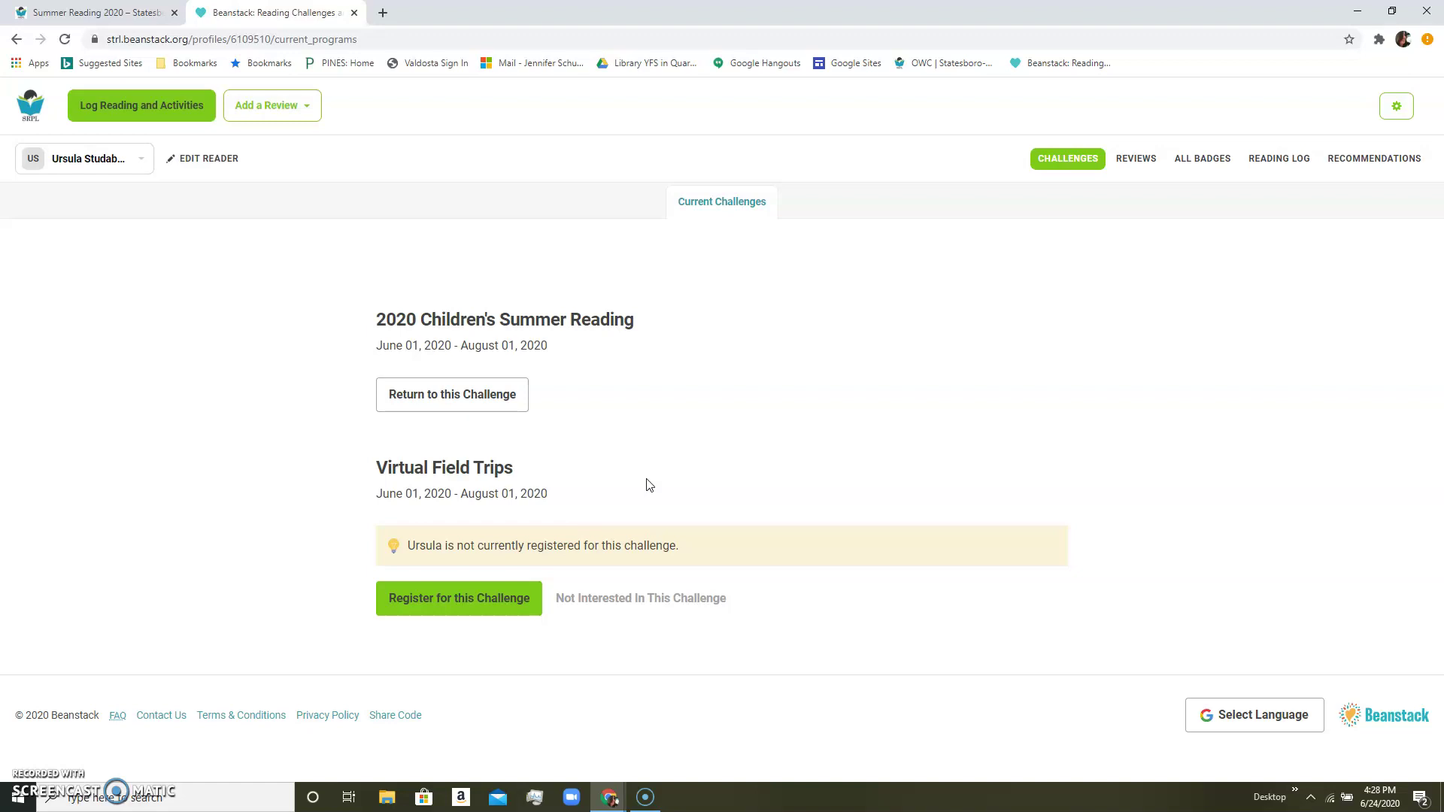
left_click(94, 13)
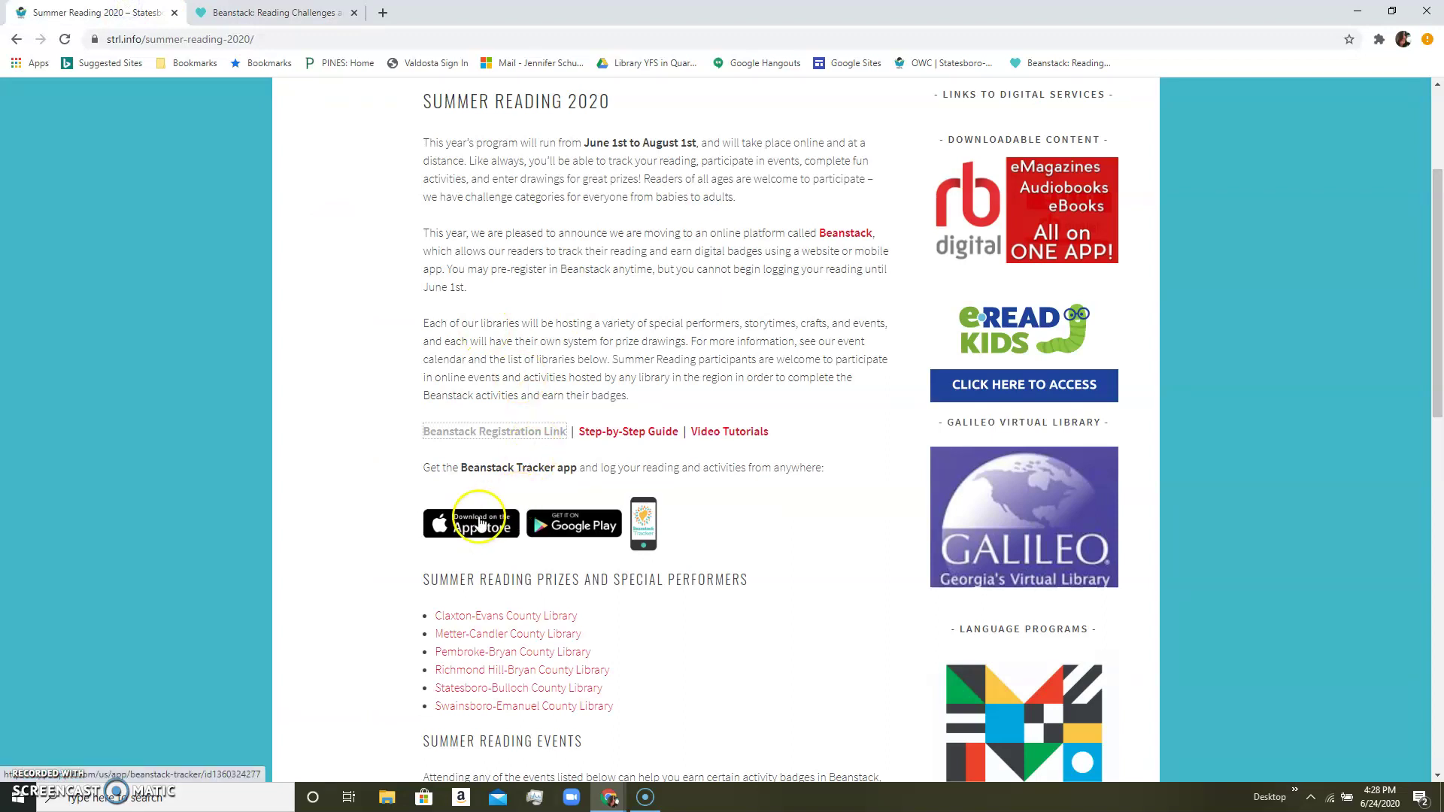
left_click(304, 16)
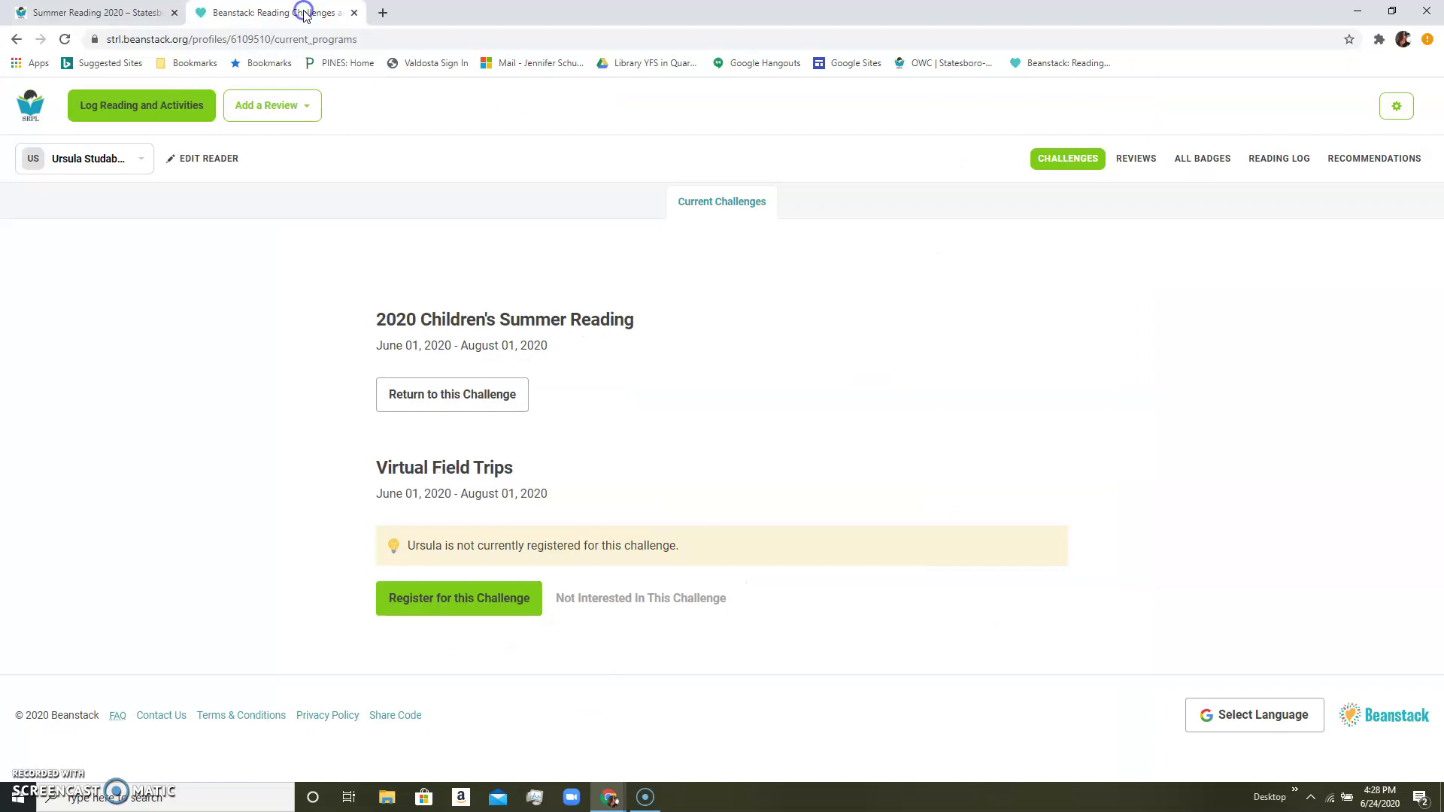